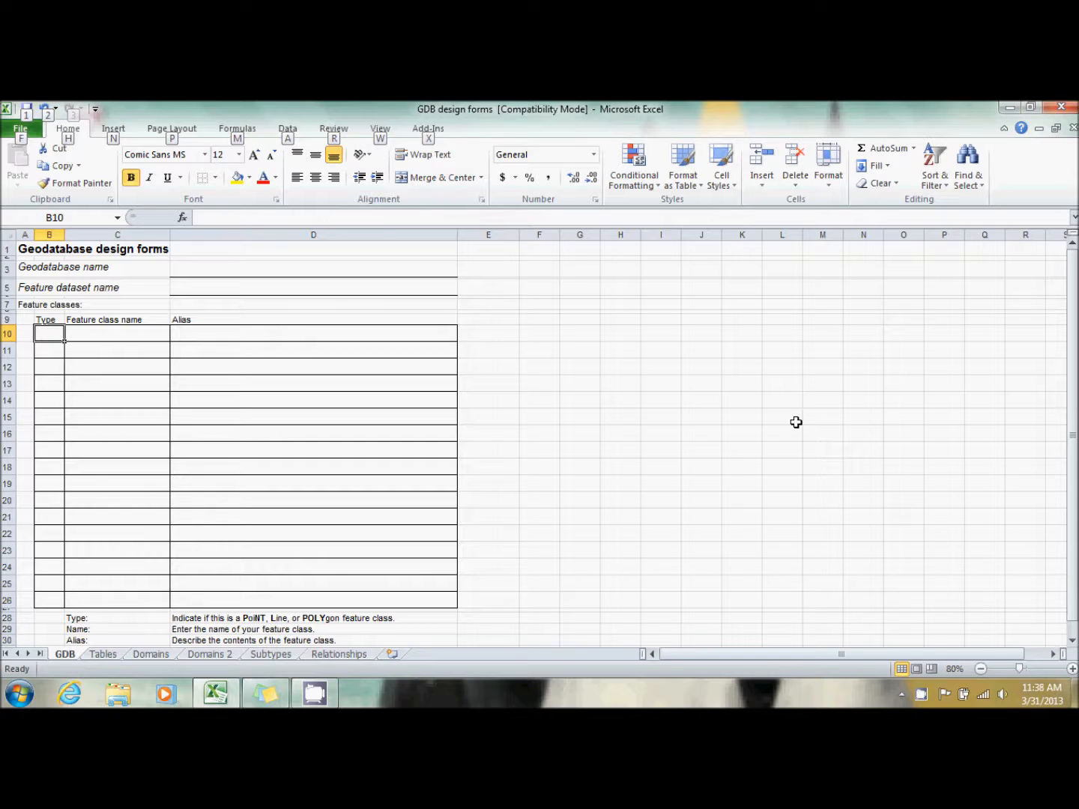
Step: Enter "Utilty Data" as the geodatabase name and "Wastewater" as the feature dataset name on the GDB sheet
left_click(300, 266)
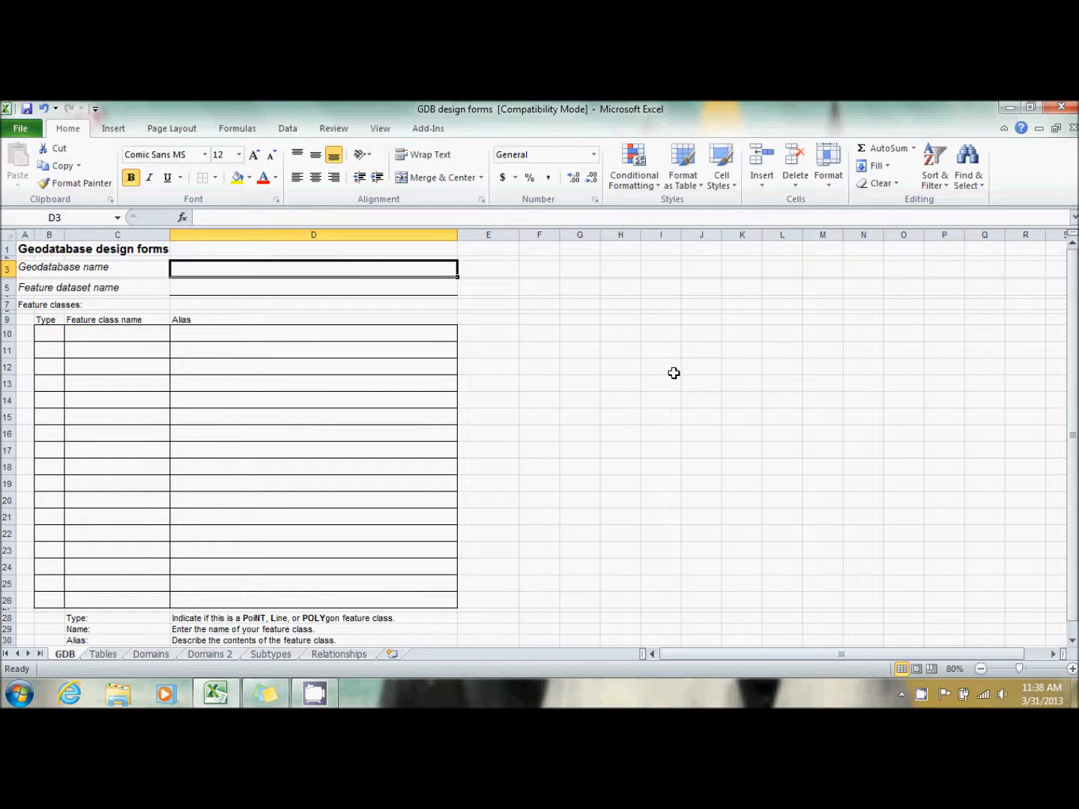
type("Utilty D")
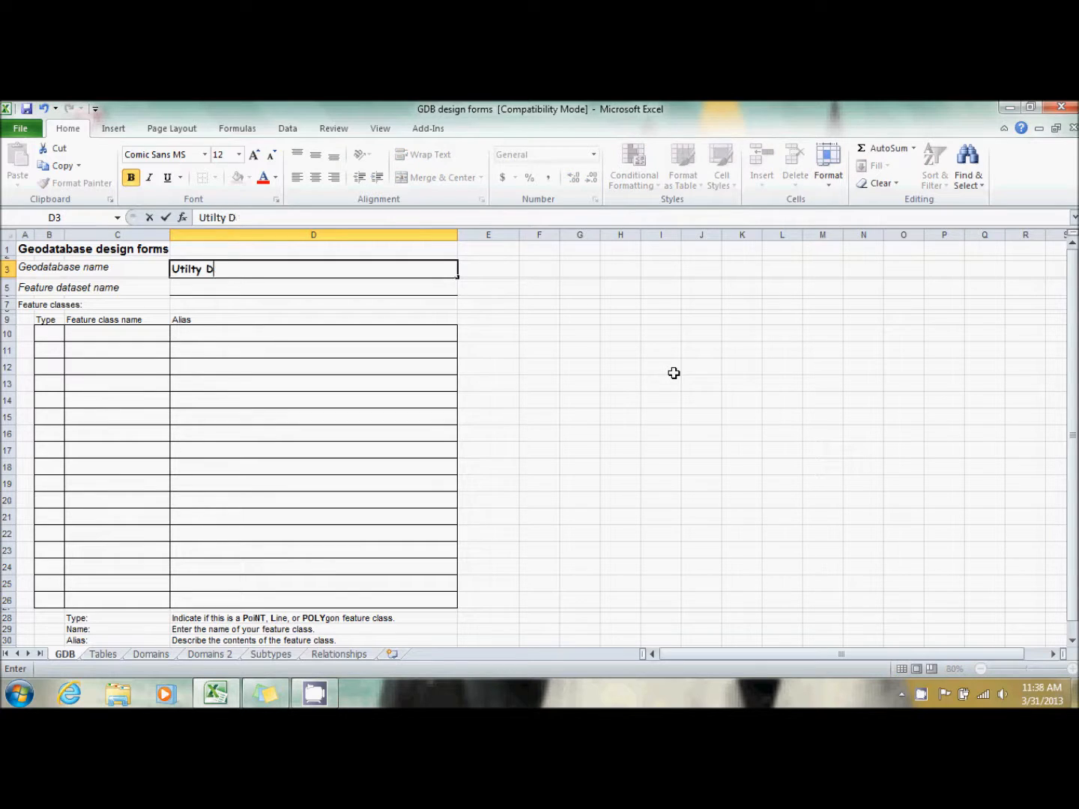
type("ata")
key("Return")
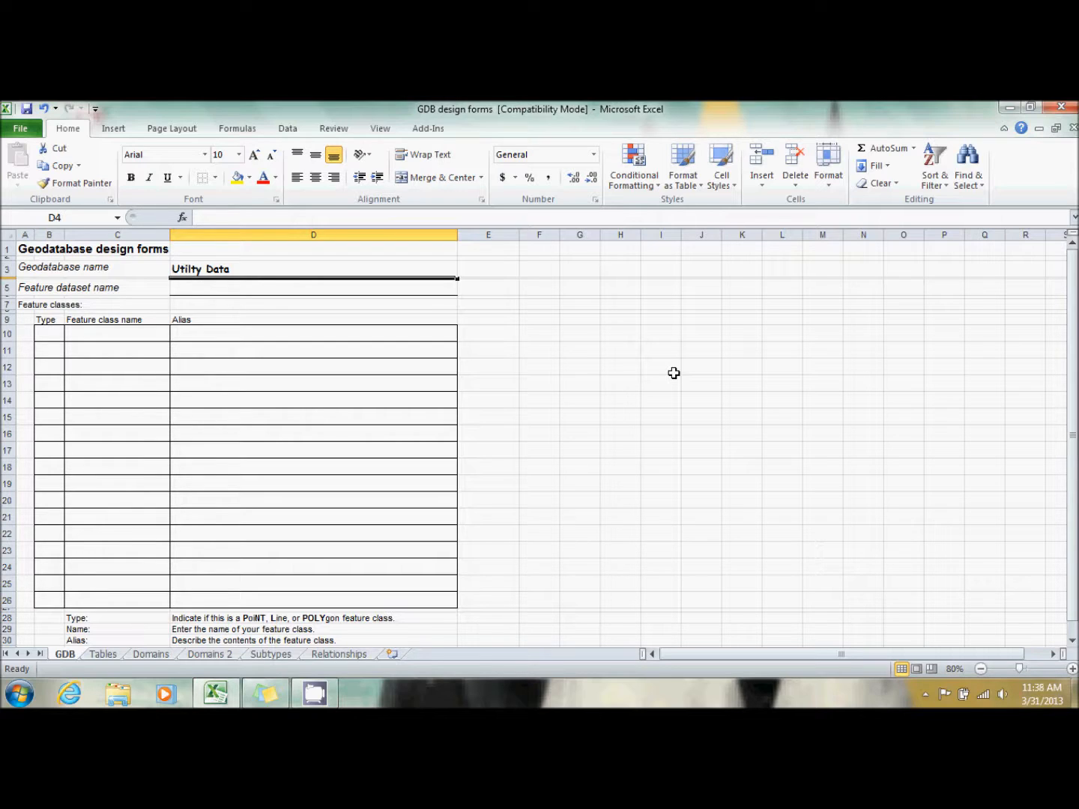
key("Return")
type("Waste")
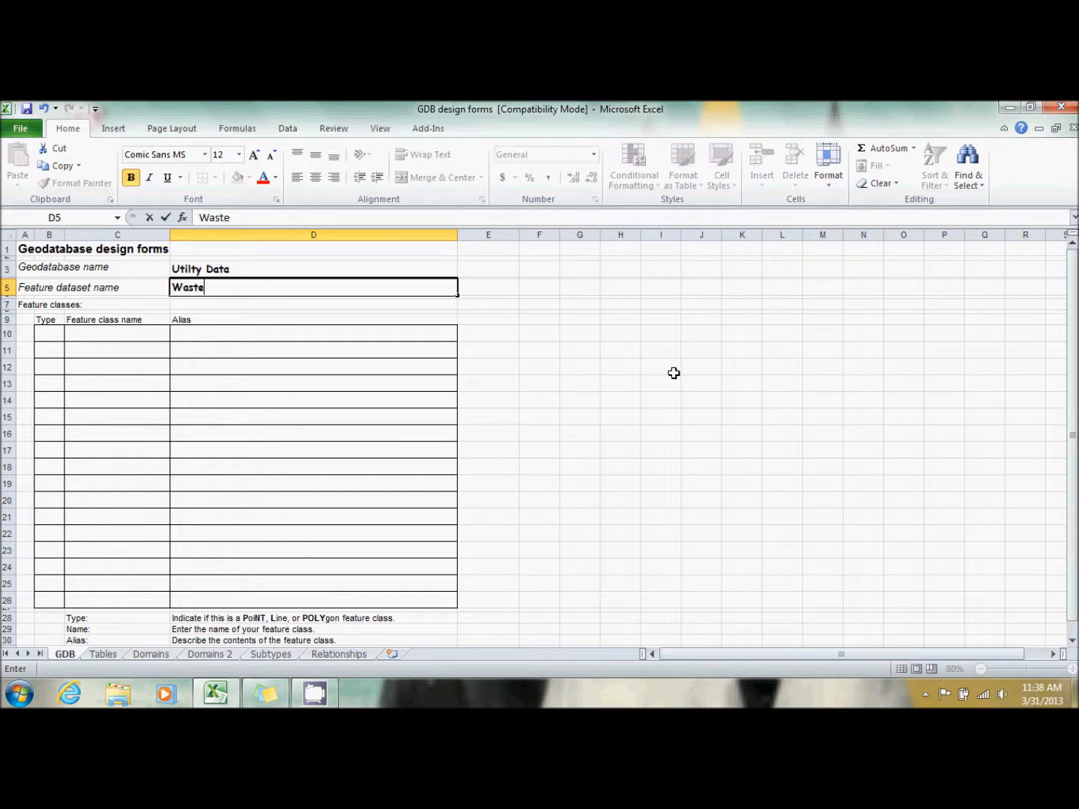
type("water")
key("Return")
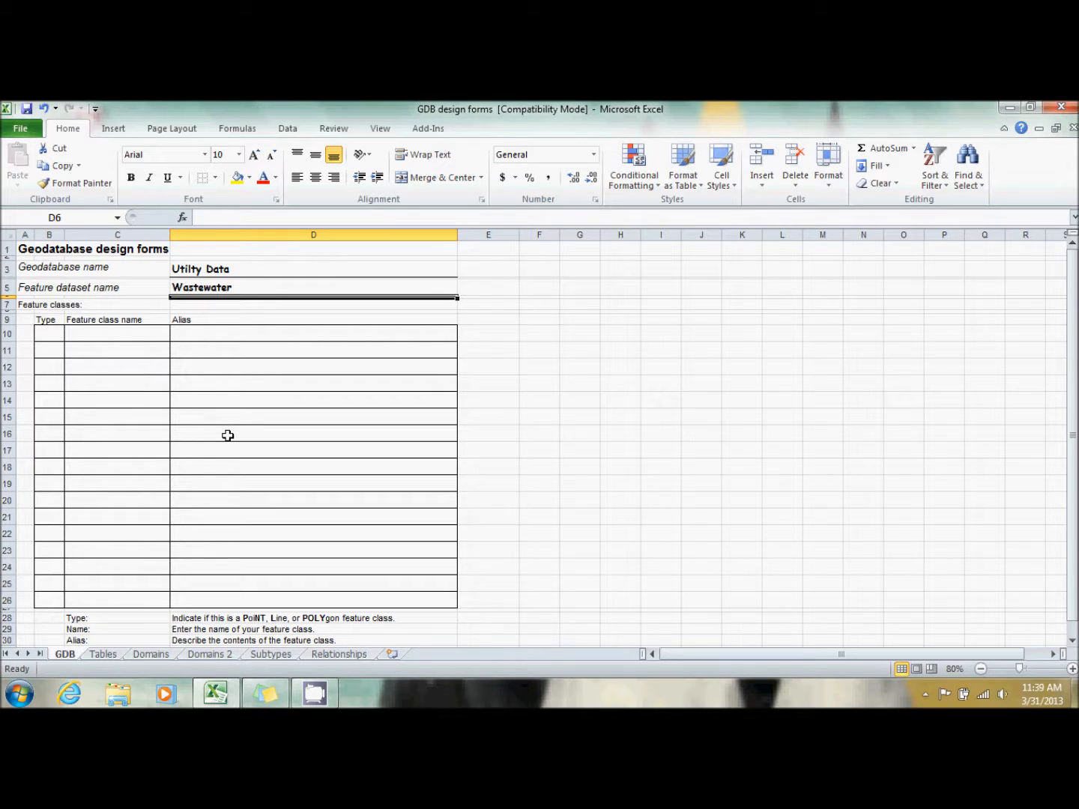
Step: Fill the first feature class row with type L, name SewerLines and alias "Sewer Lines"
left_click(51, 332)
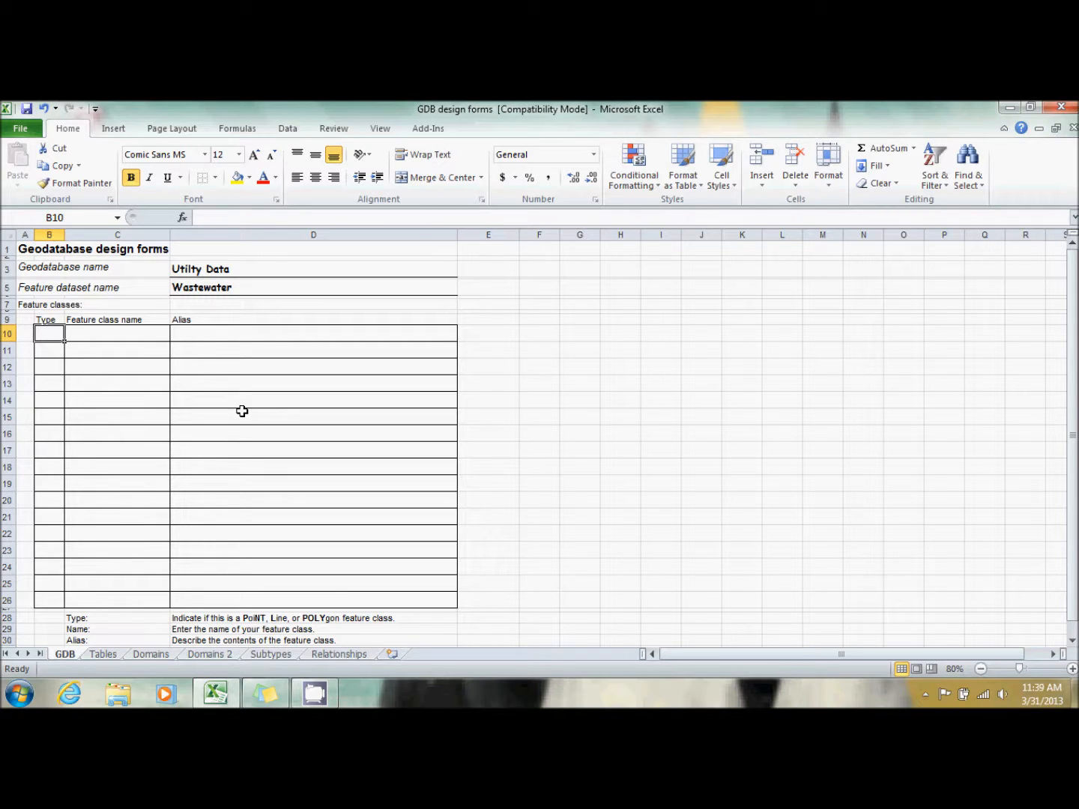
type("S")
key("BackSpace")
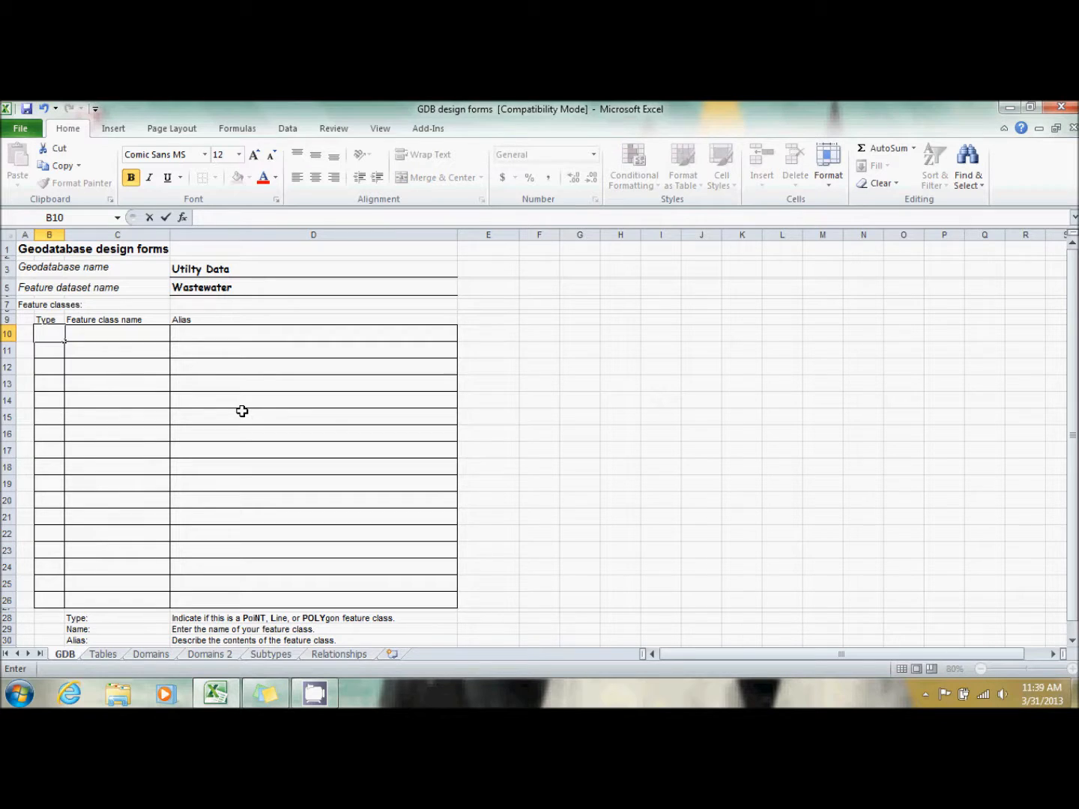
type("L")
key("Tab")
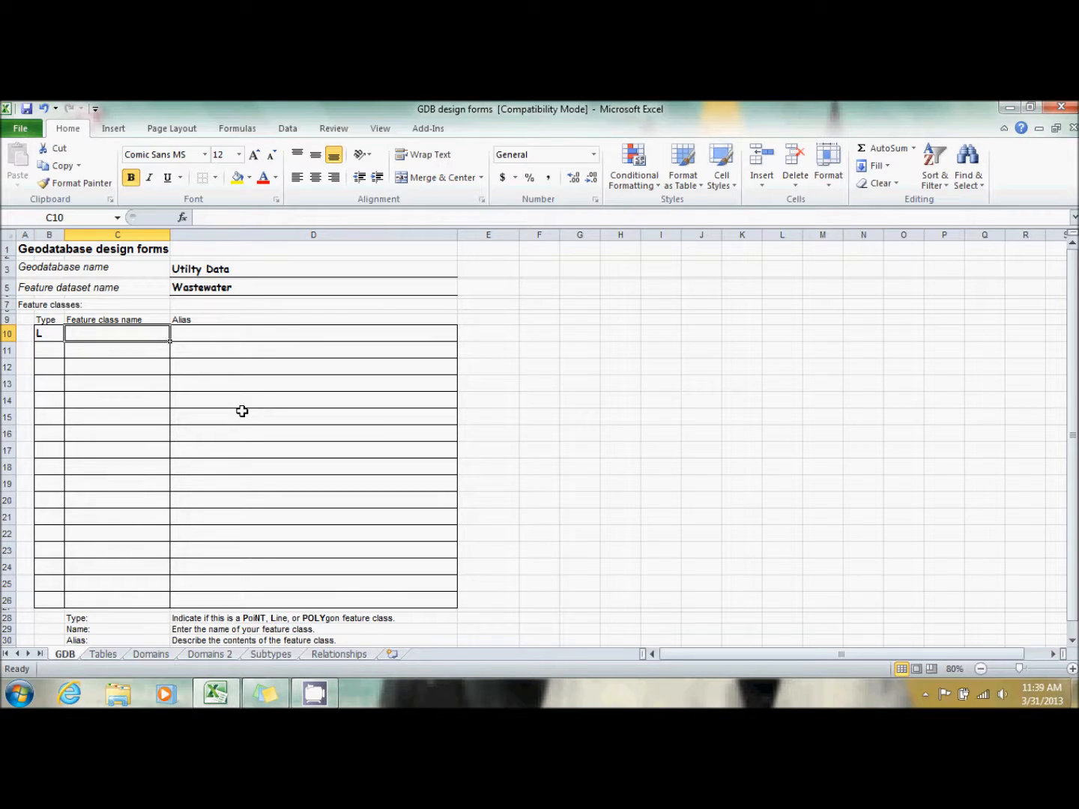
type("SewerLines")
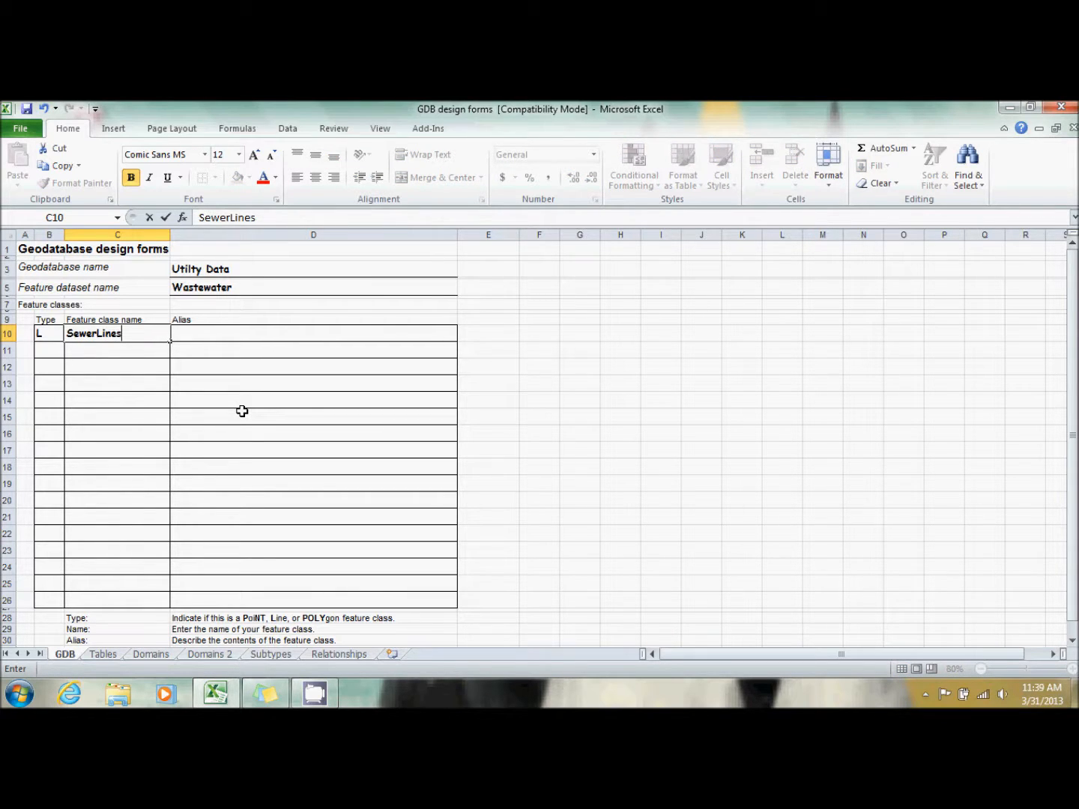
key("Tab")
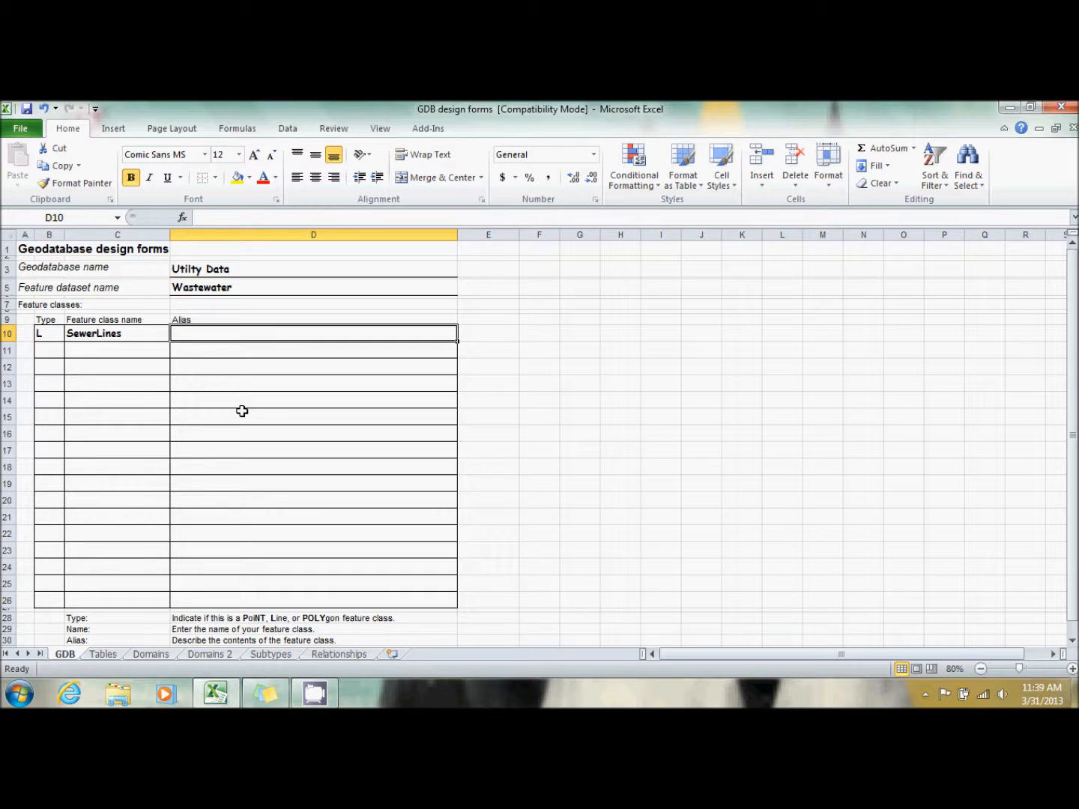
type("Se")
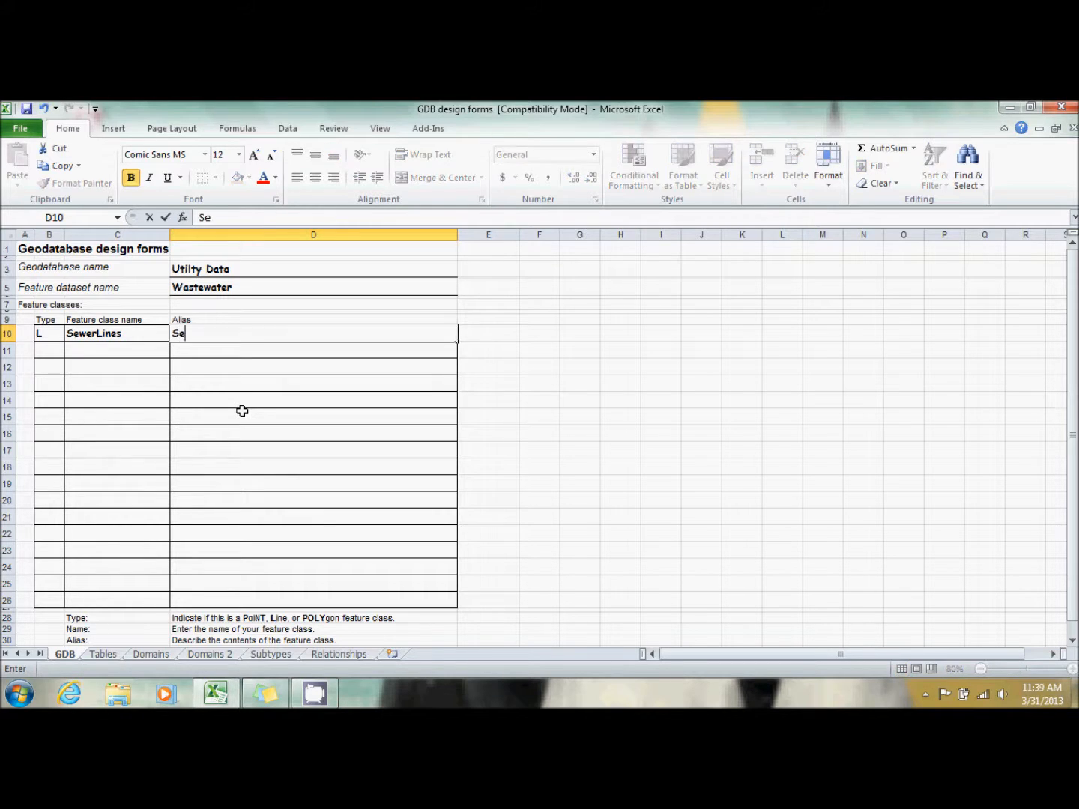
type("wer Lines")
key("Return")
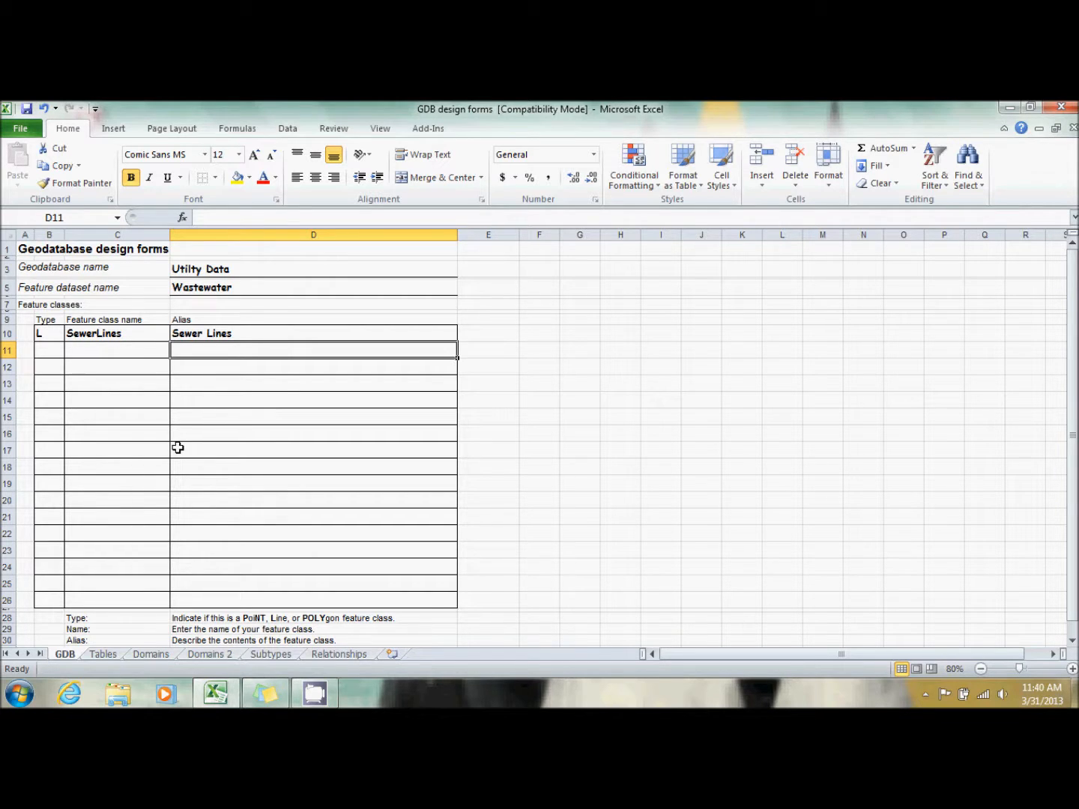
Step: On the Tables sheet, enter SewerLines as the first feature class with PipeSize as its first field name
left_click(104, 654)
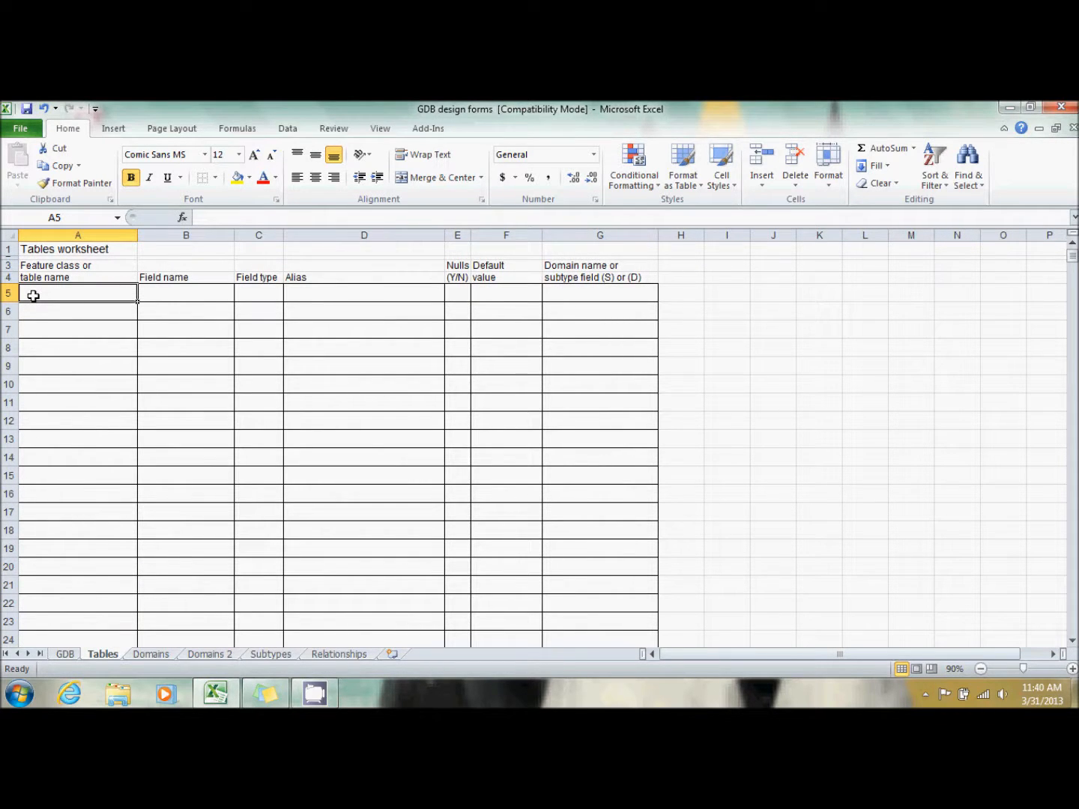
type("SewerLines")
key("Tab")
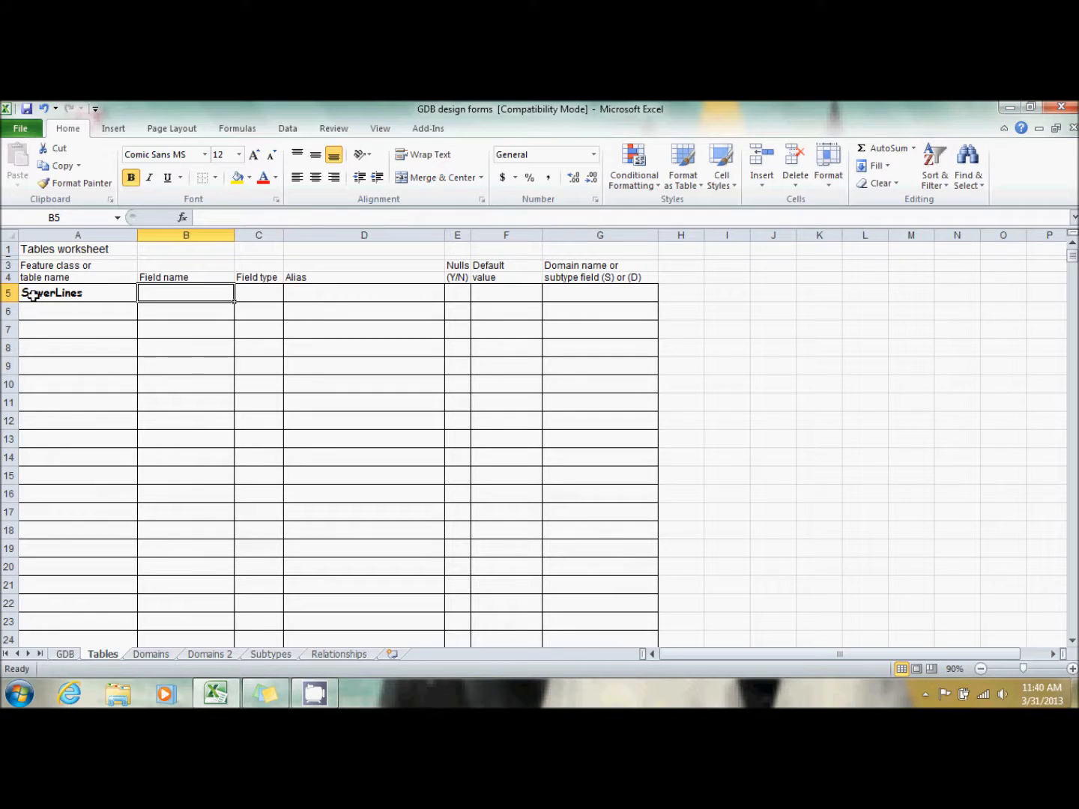
type("Pipe")
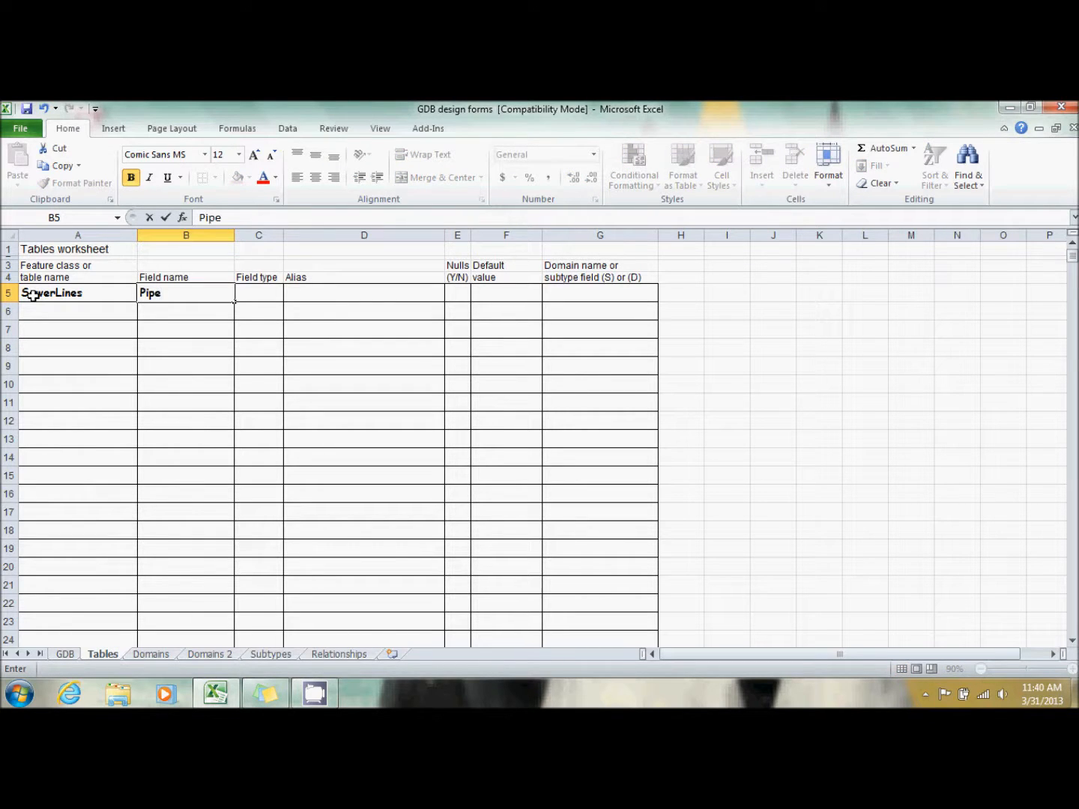
type("Size")
key("Return")
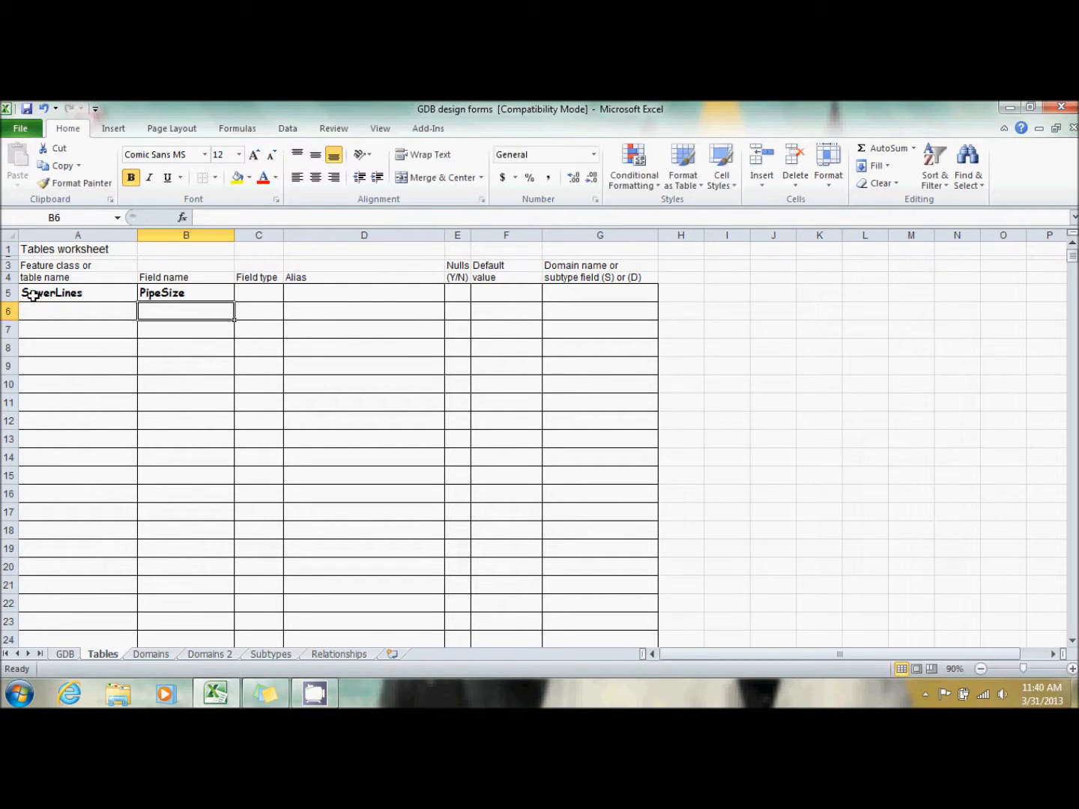
Step: Add the field names Material, YearBuilt and Description below PipeSize in B6:B8
type("m")
key("BackSpace")
type("Mat")
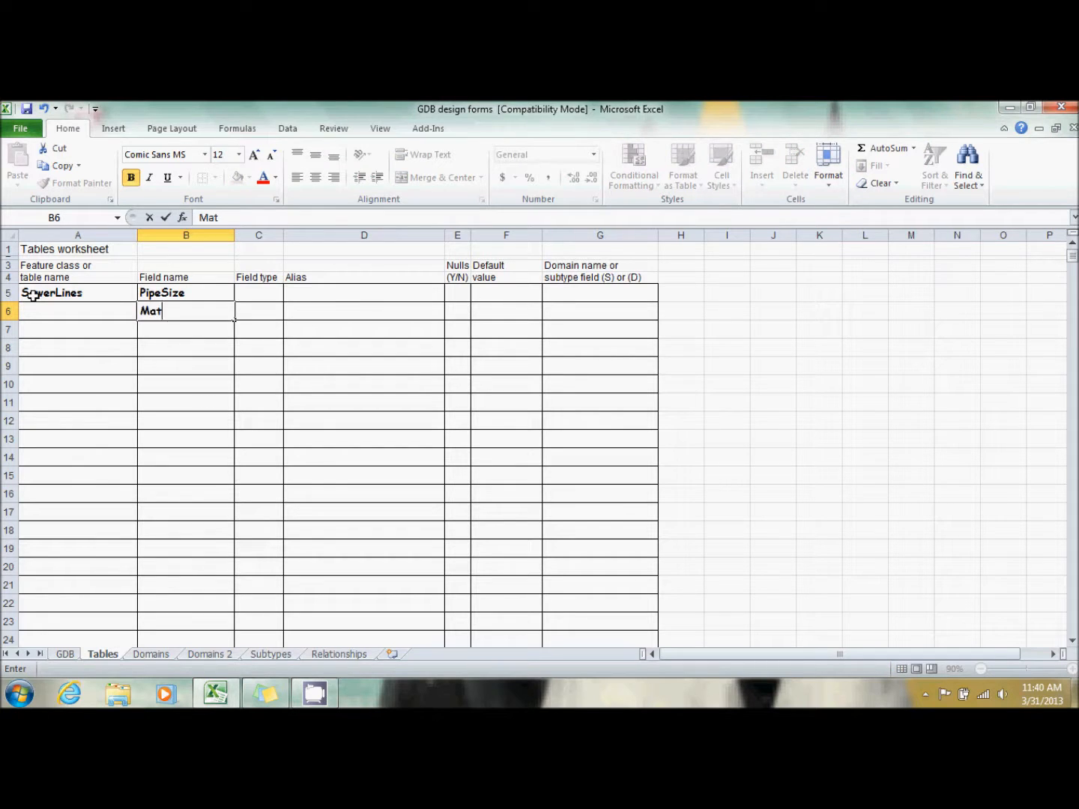
type("erial")
key("Return")
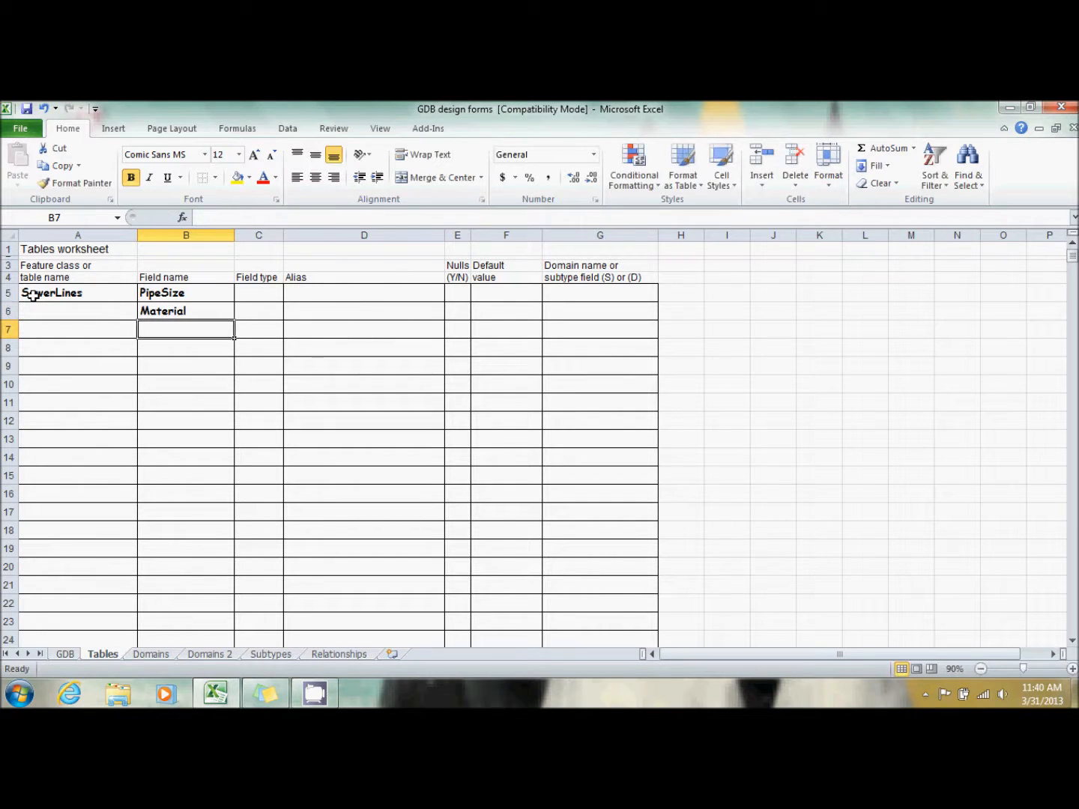
type("Yeal")
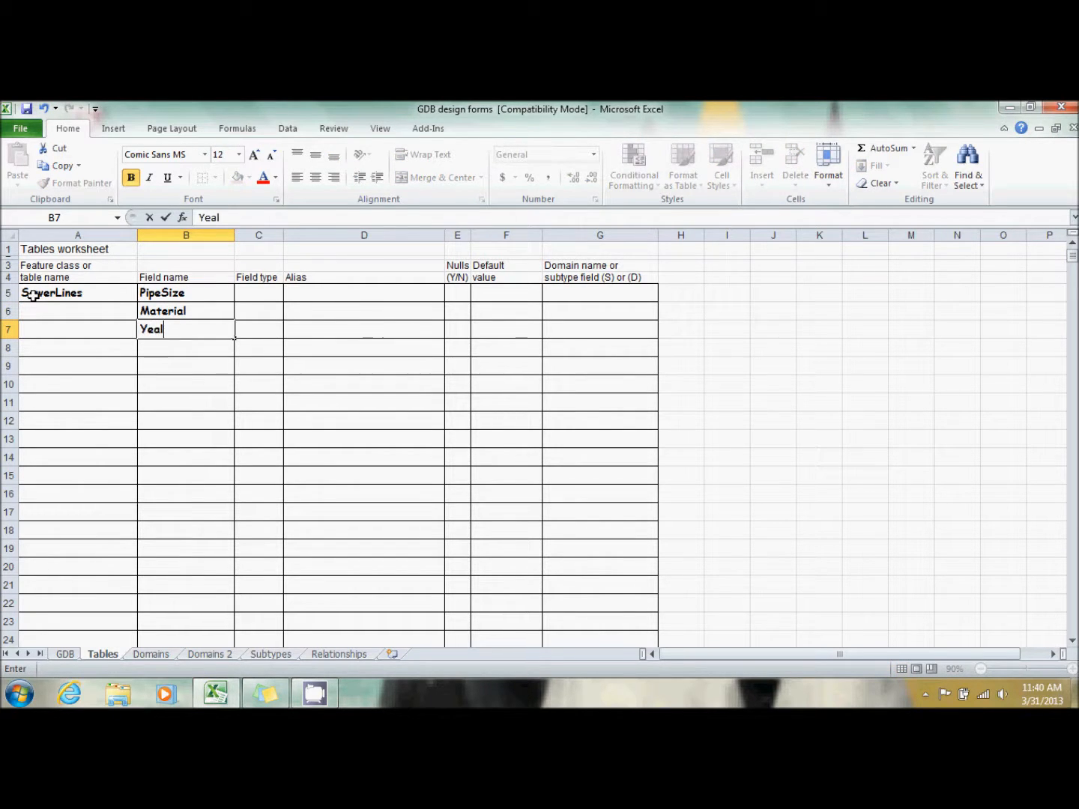
key("BackSpace")
type("rBuilt")
key("Return")
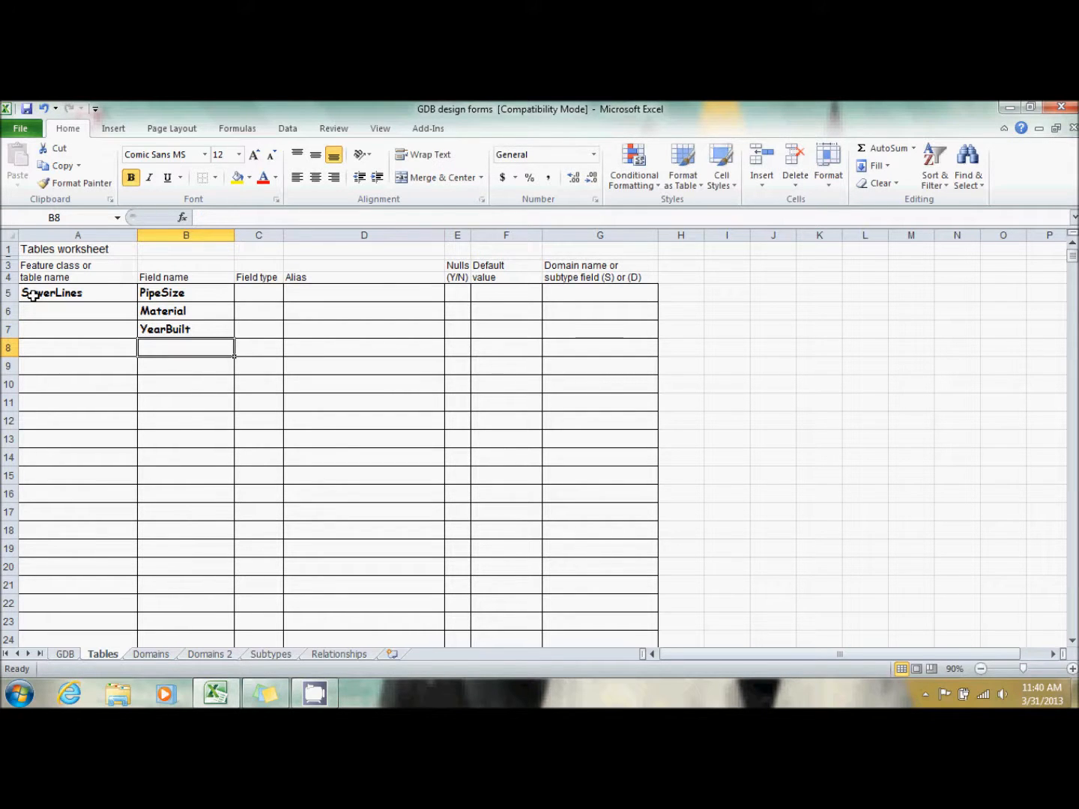
type("Description")
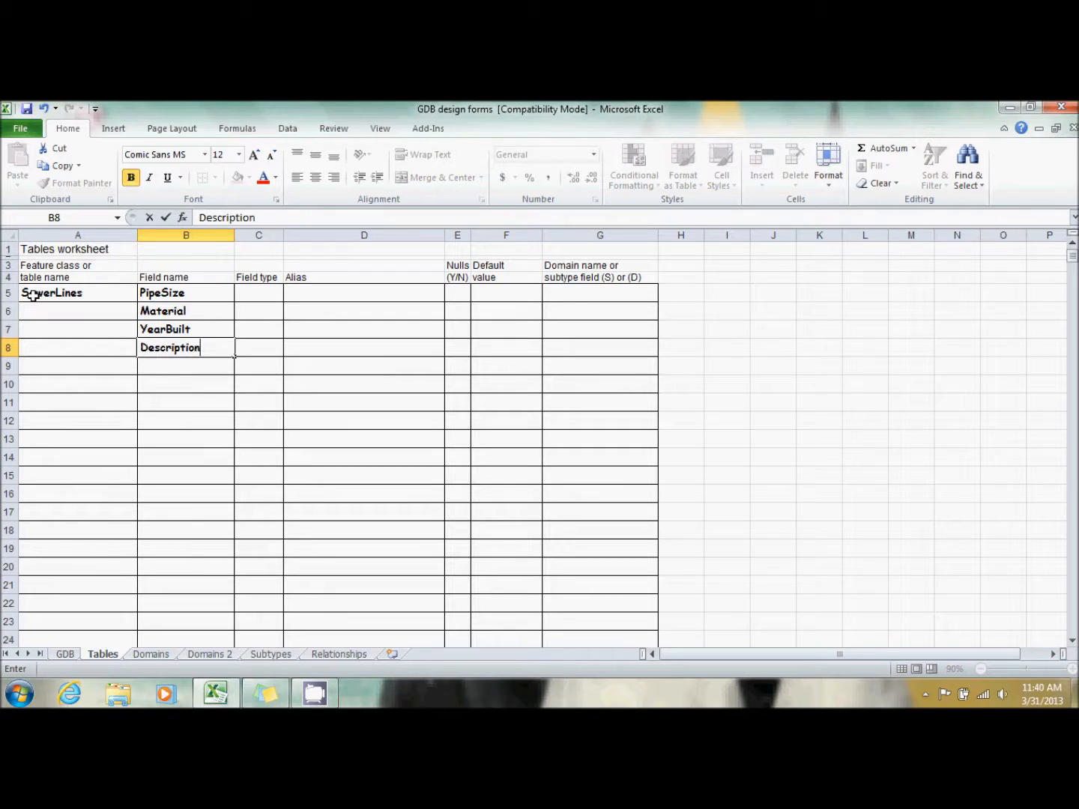
key("Tab")
Step: Set the field type to SI for PipeSize and to Text for Material
key("Up")
key("Up")
key("Up")
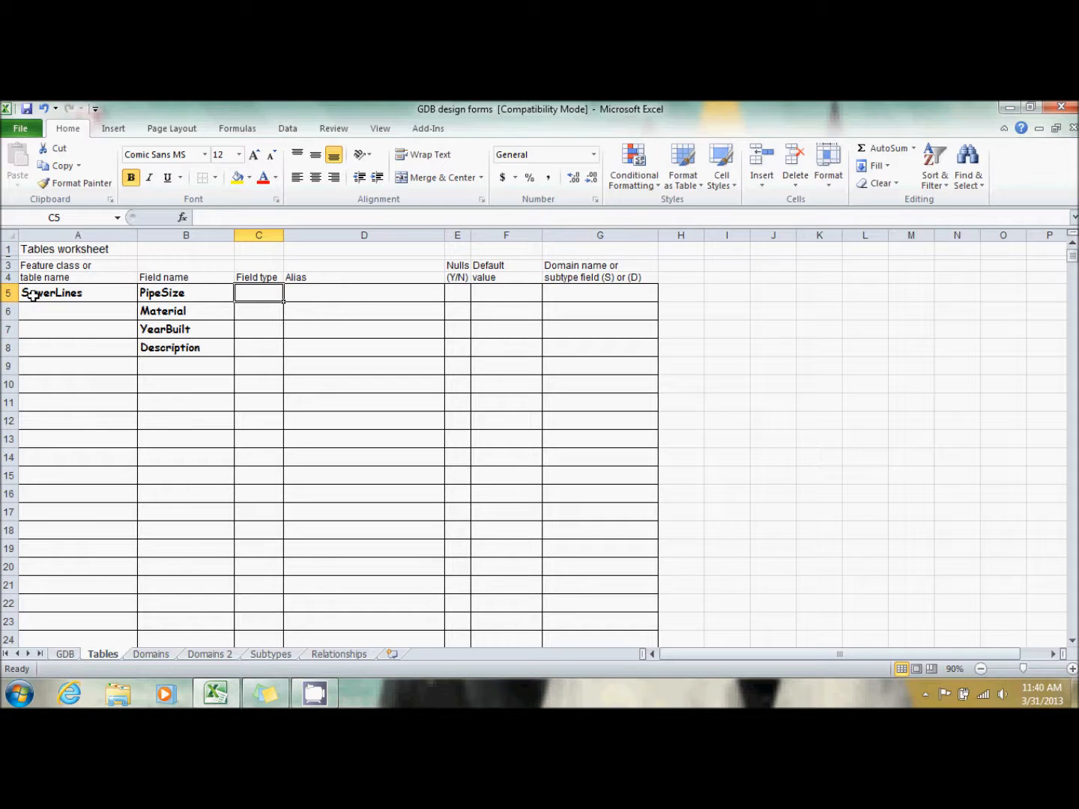
type("SI")
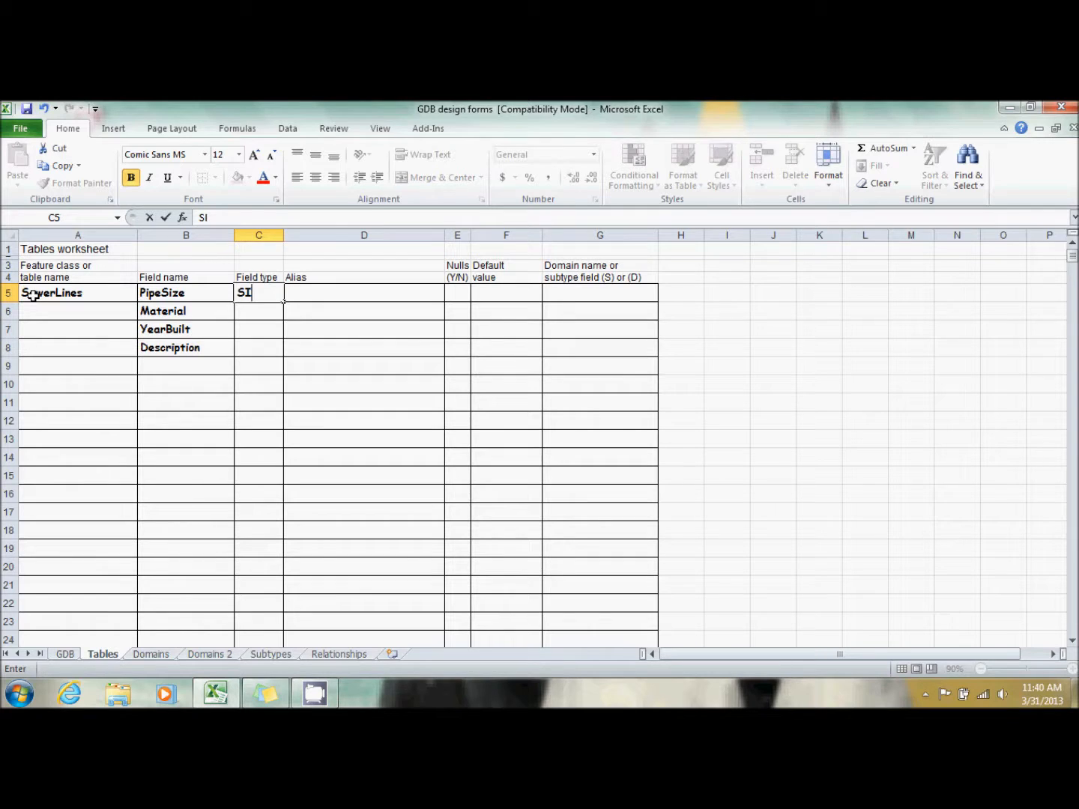
key("Return")
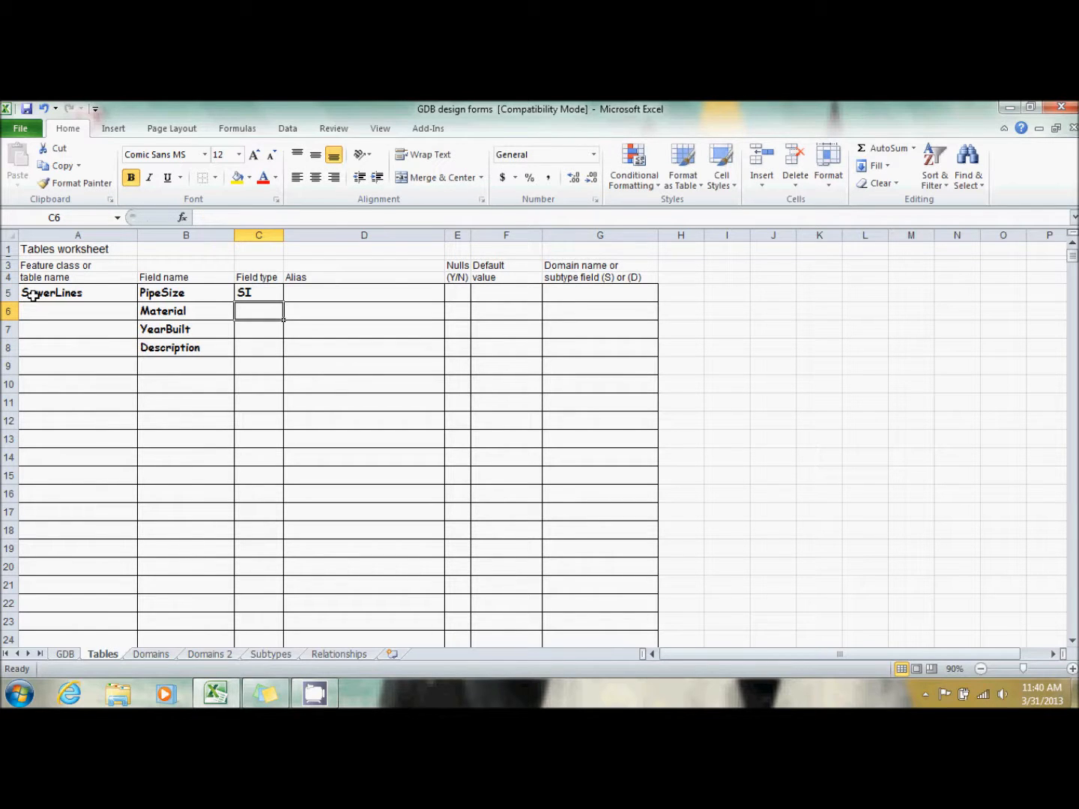
type("Text")
key("BackSpace")
type("t")
key("Return")
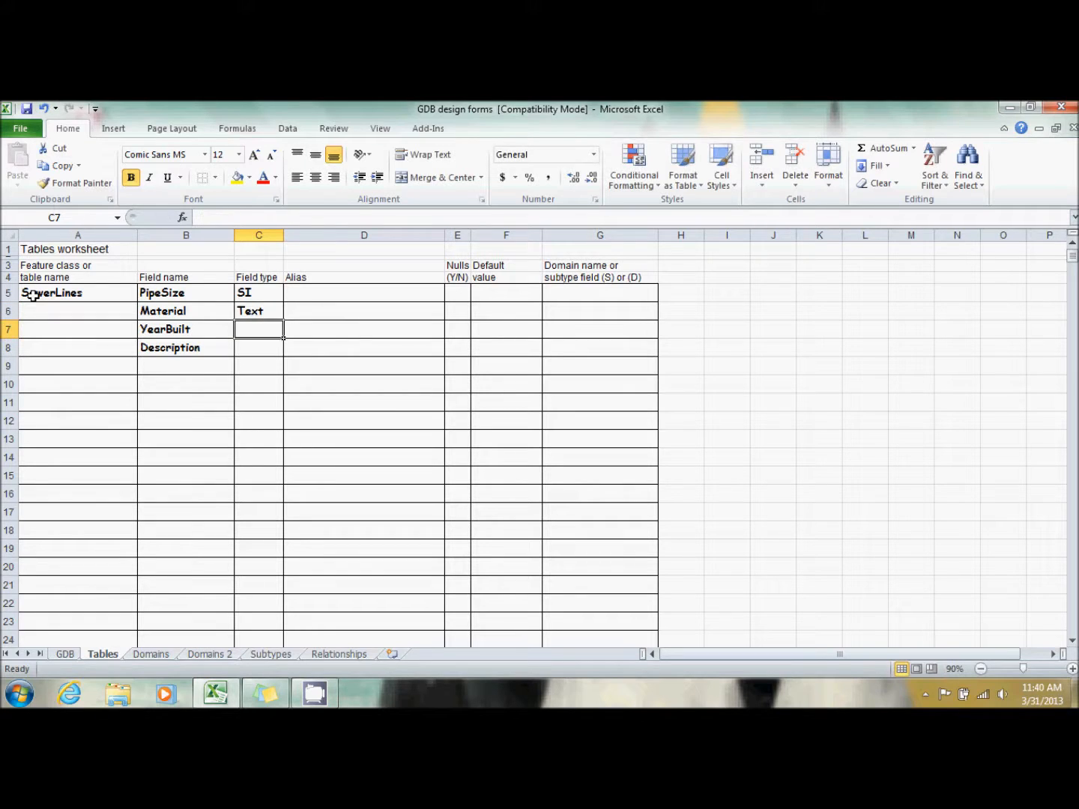
Step: Set the field type to LI for YearBuilt and to Text for Description
type("L")
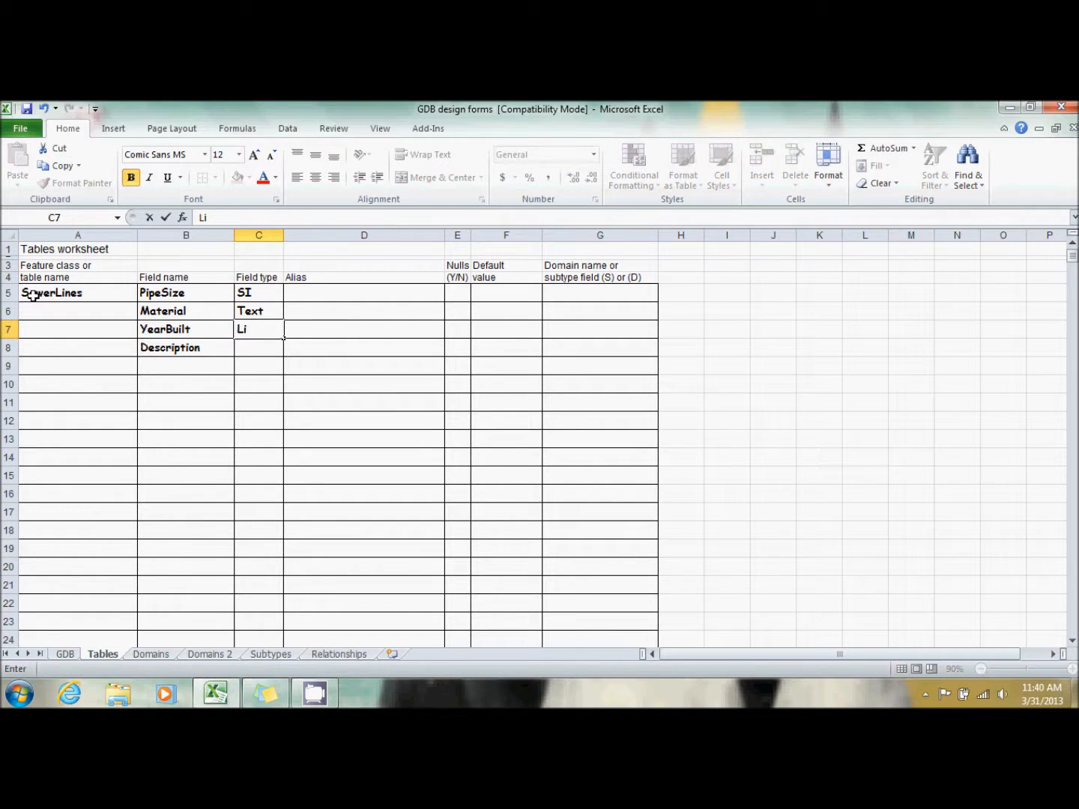
type("I")
key("ctrl+Return")
key("Return")
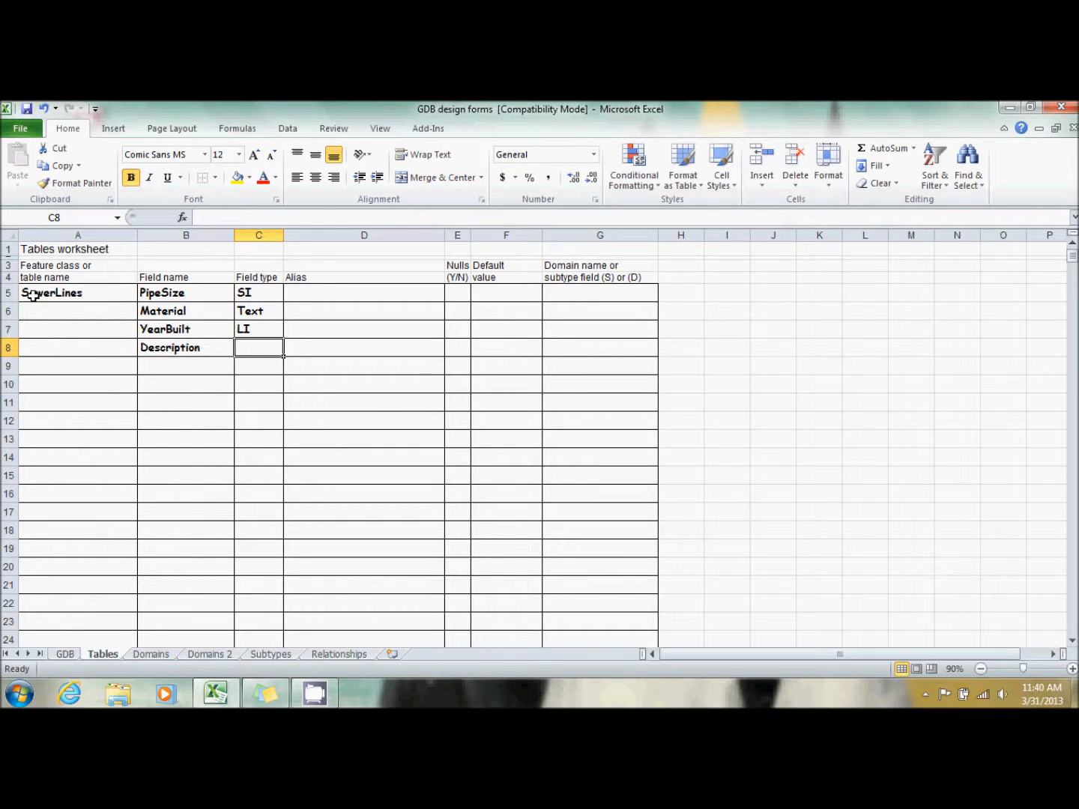
type("Text")
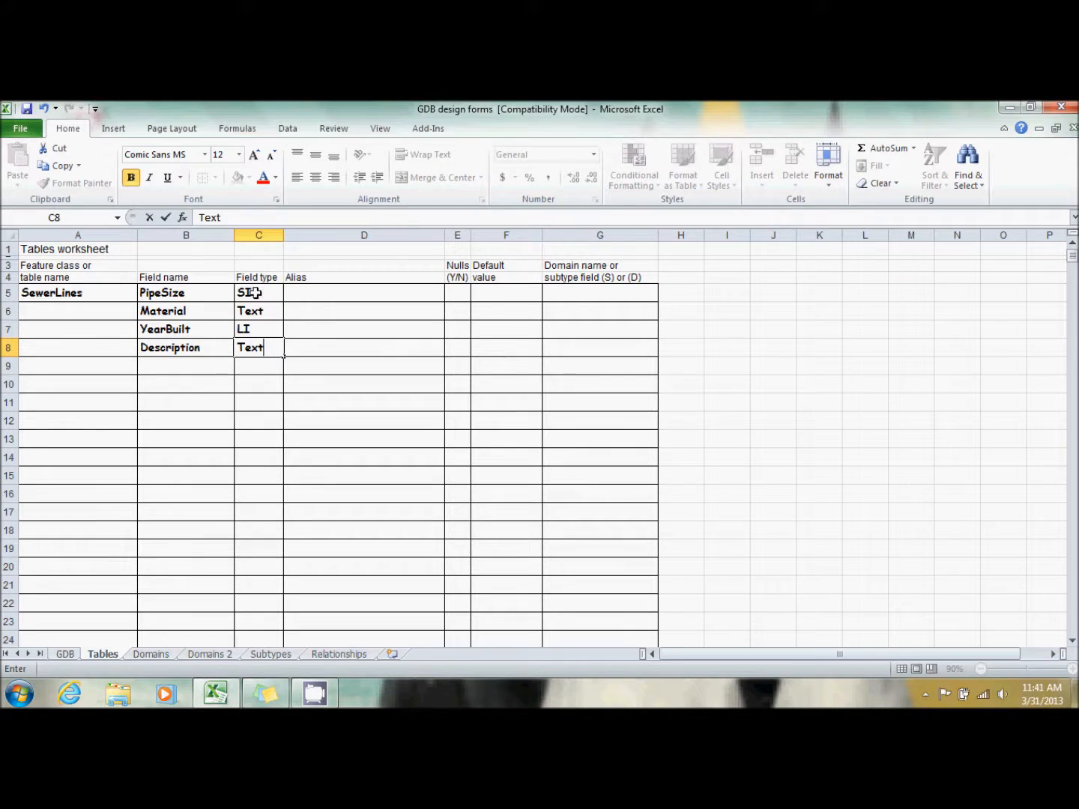
left_click(266, 328)
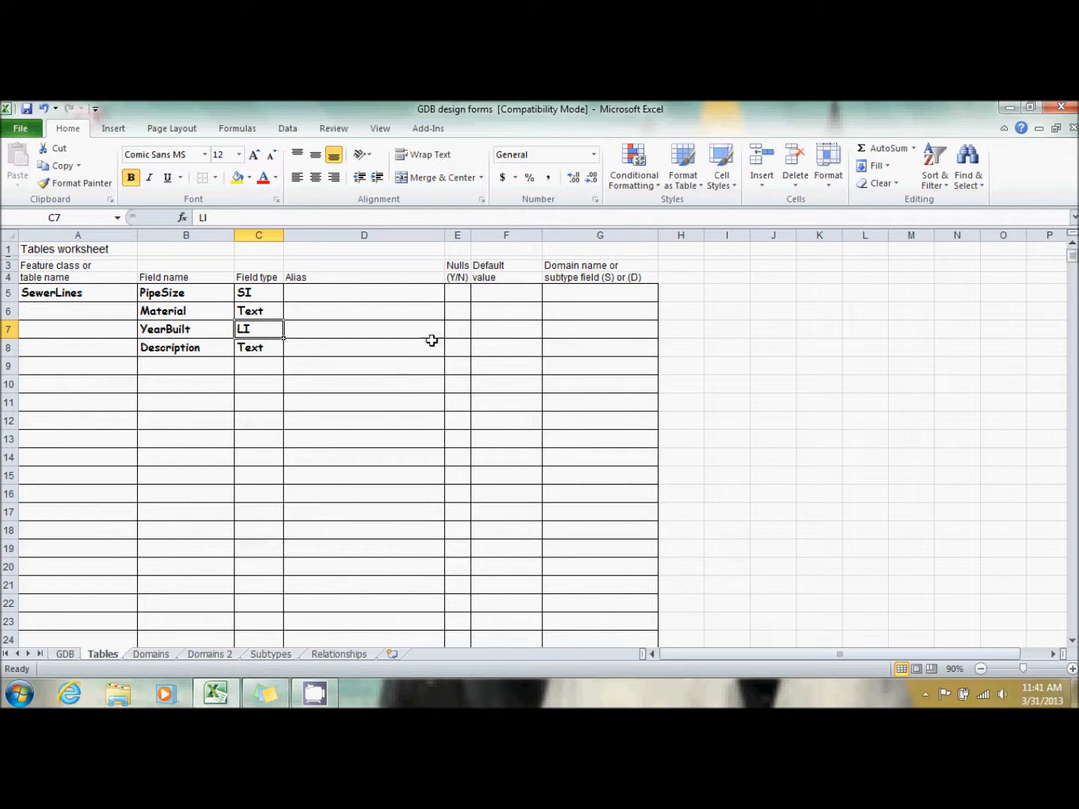
Step: Enter the alias Pipe Size for the PipeSize field and Pipe Material for the Material field
left_click(368, 303)
double_click(359, 294)
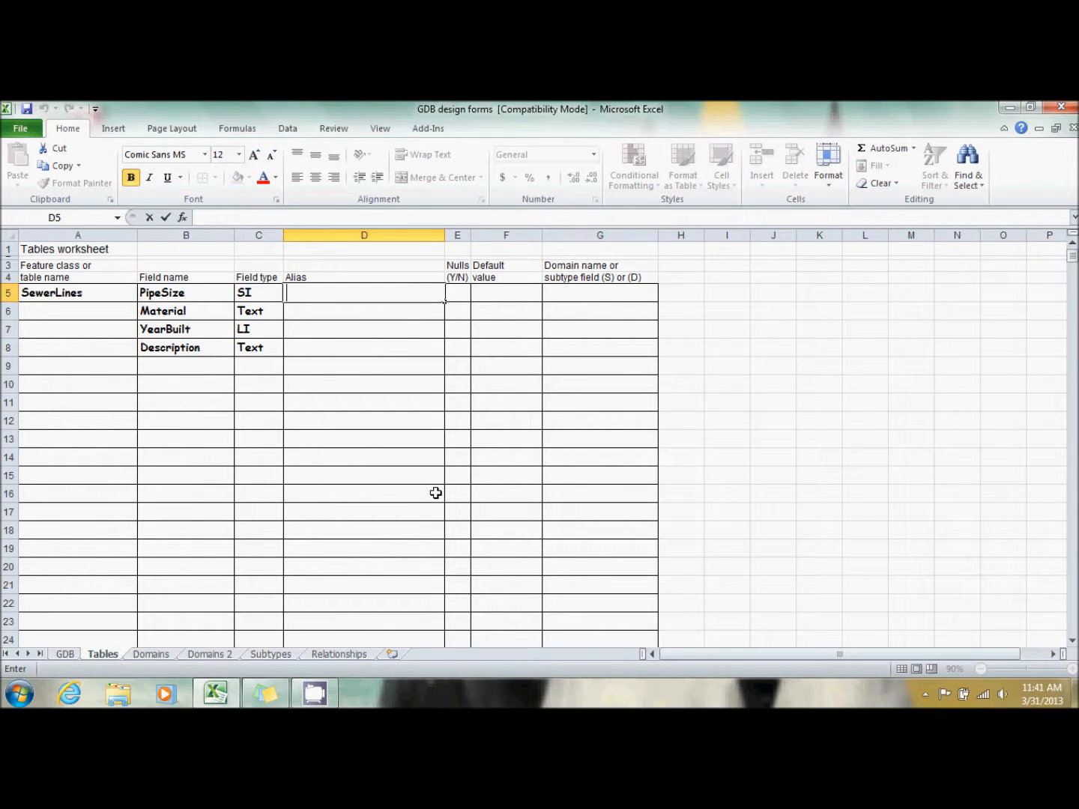
type("Pipe Size")
key("Return")
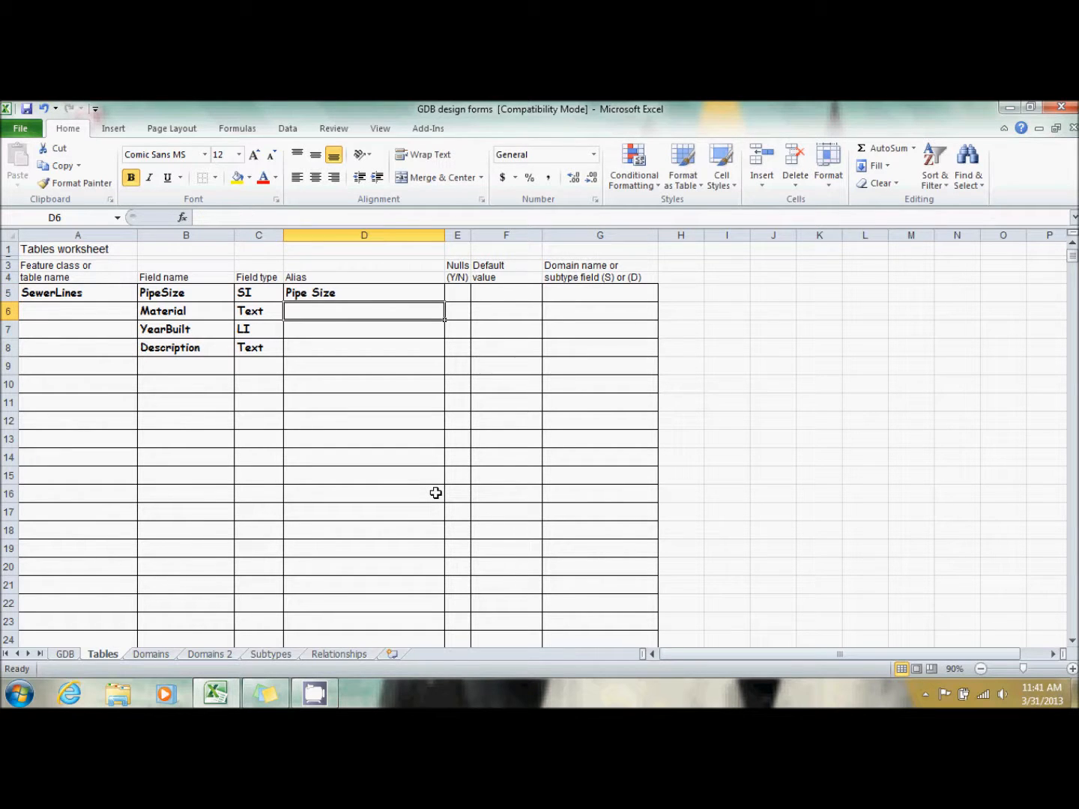
type("Pipe ")
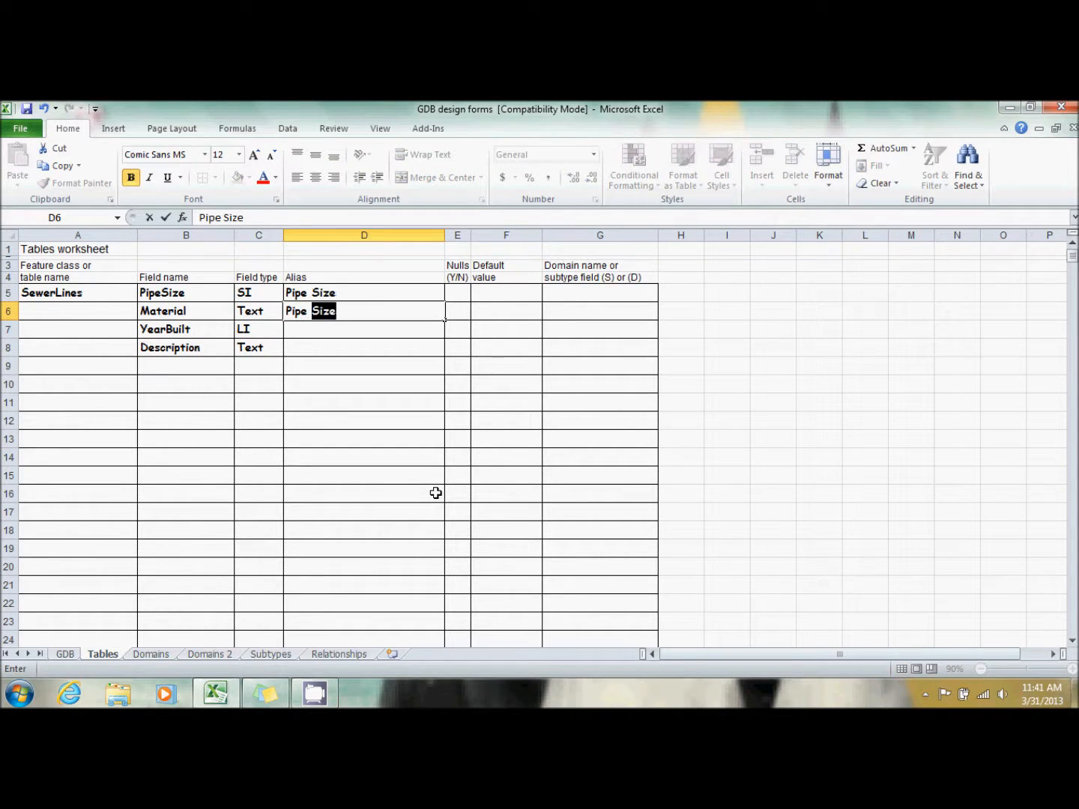
type("Material")
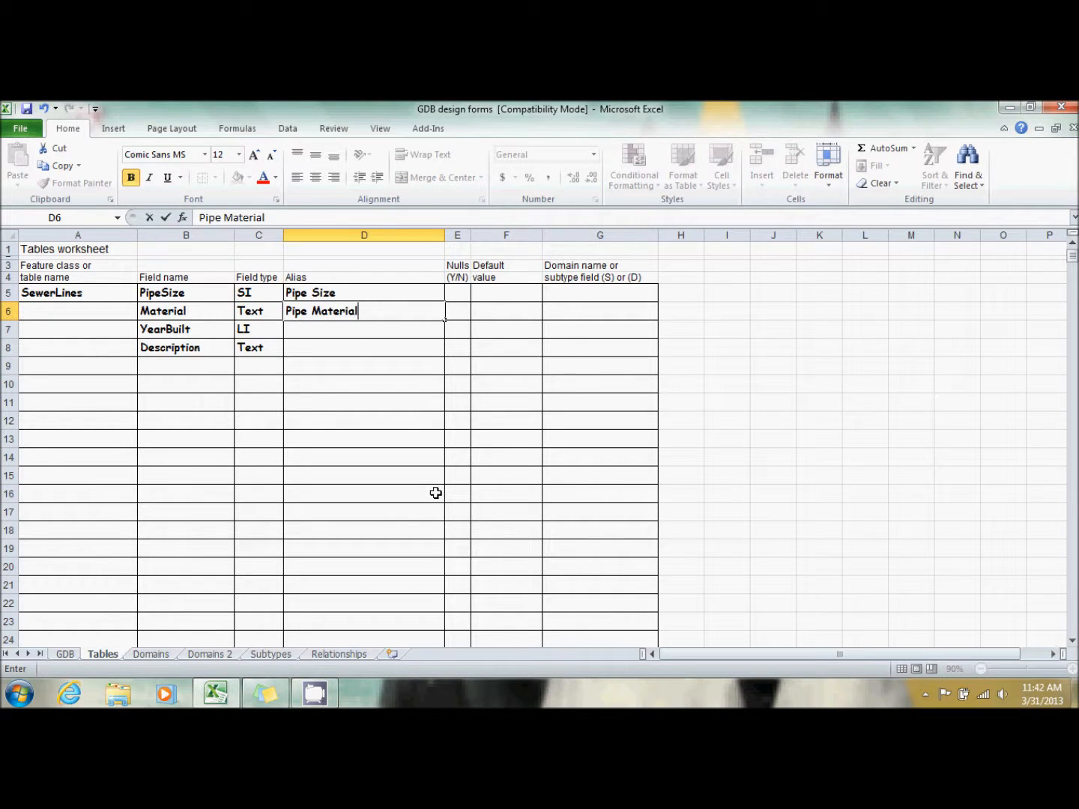
key("Return")
Step: Enter the alias Year Built for the YearBuilt field and Owner for the Description field
type("Year Built")
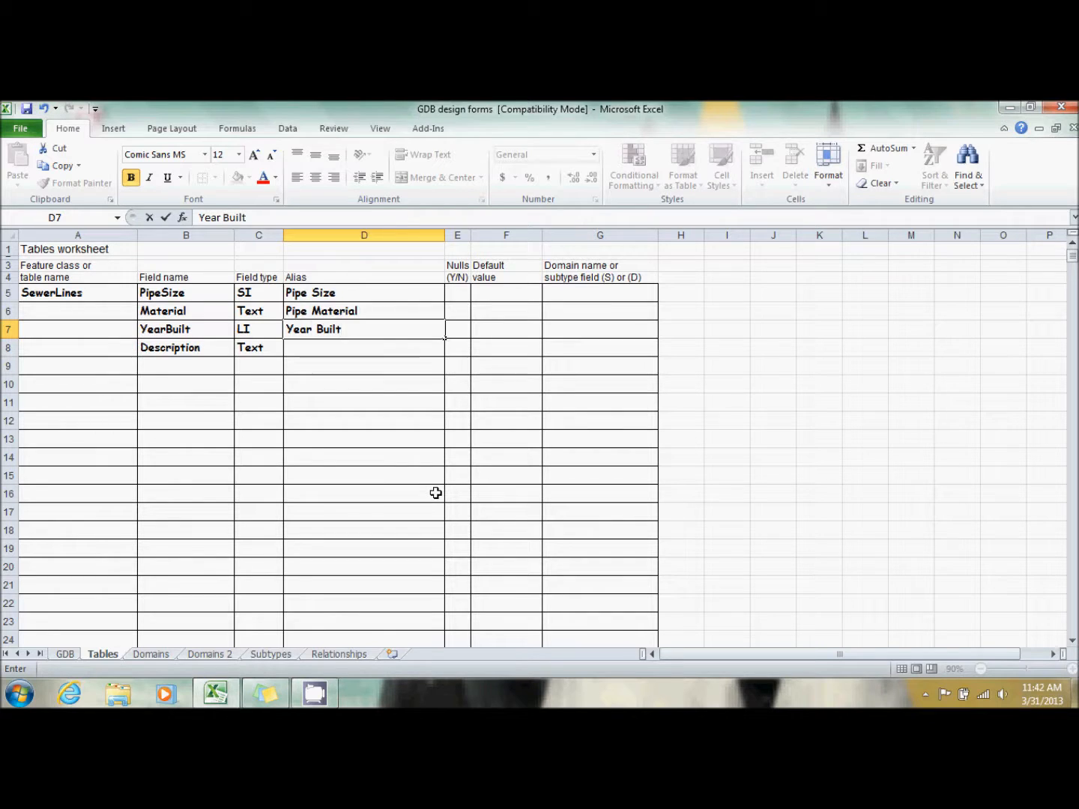
key("Return")
type("Owner")
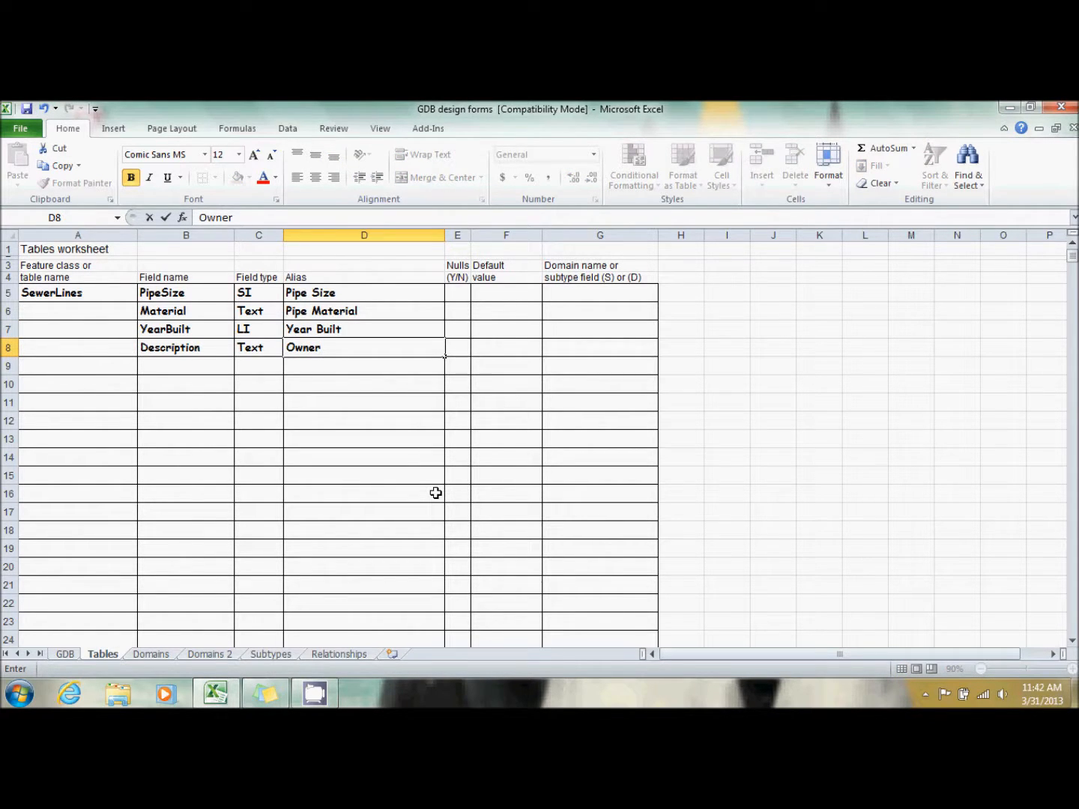
key("Tab")
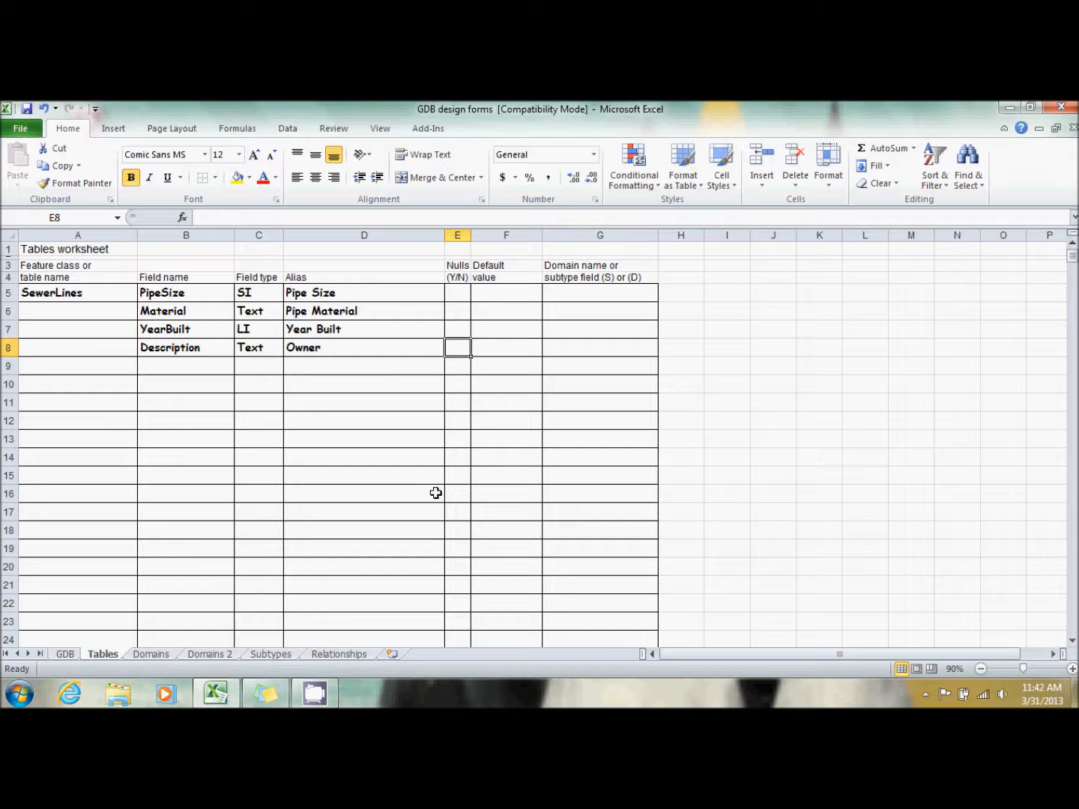
Step: Set the Nulls value to Y for the YearBuilt field
key("Up")
type("Y")
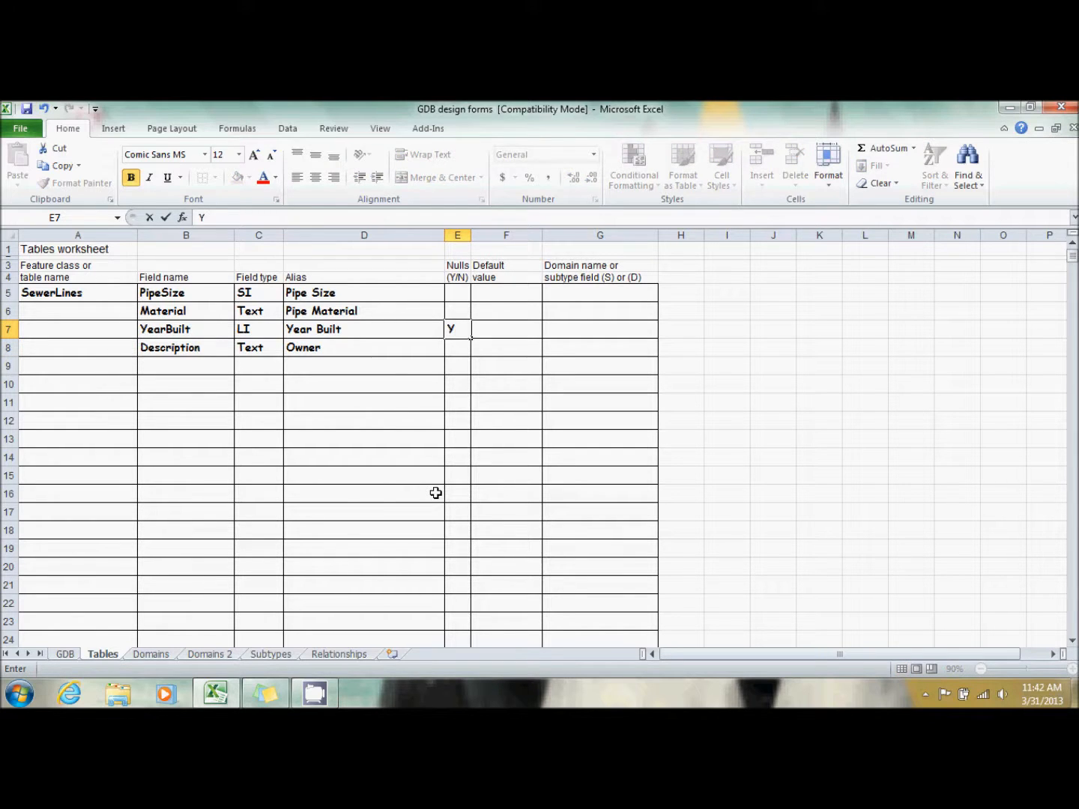
key("Up")
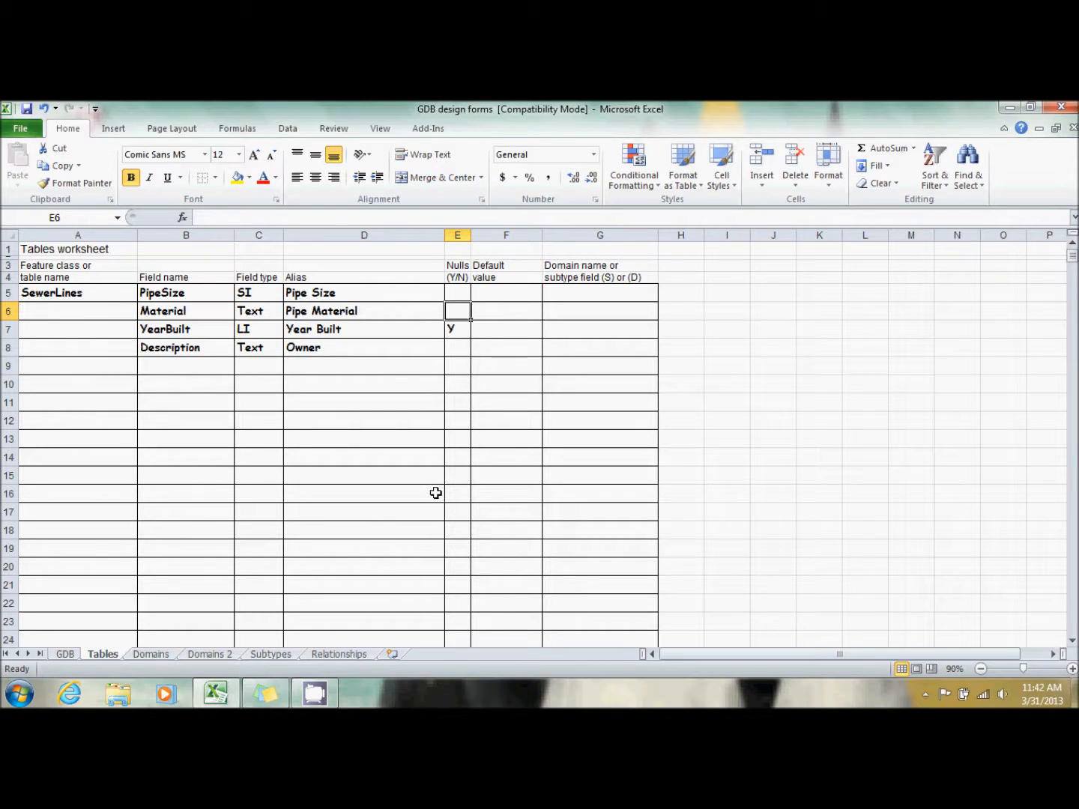
key("Up")
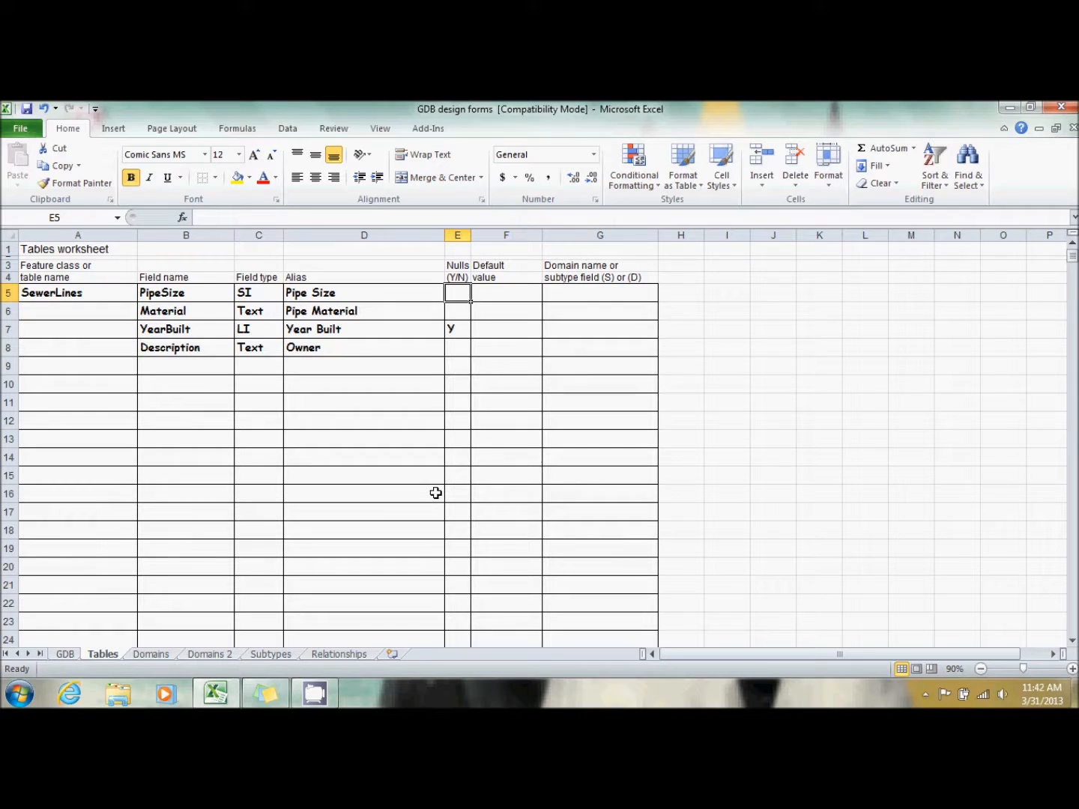
type("N")
key("shift+Up")
key("Up")
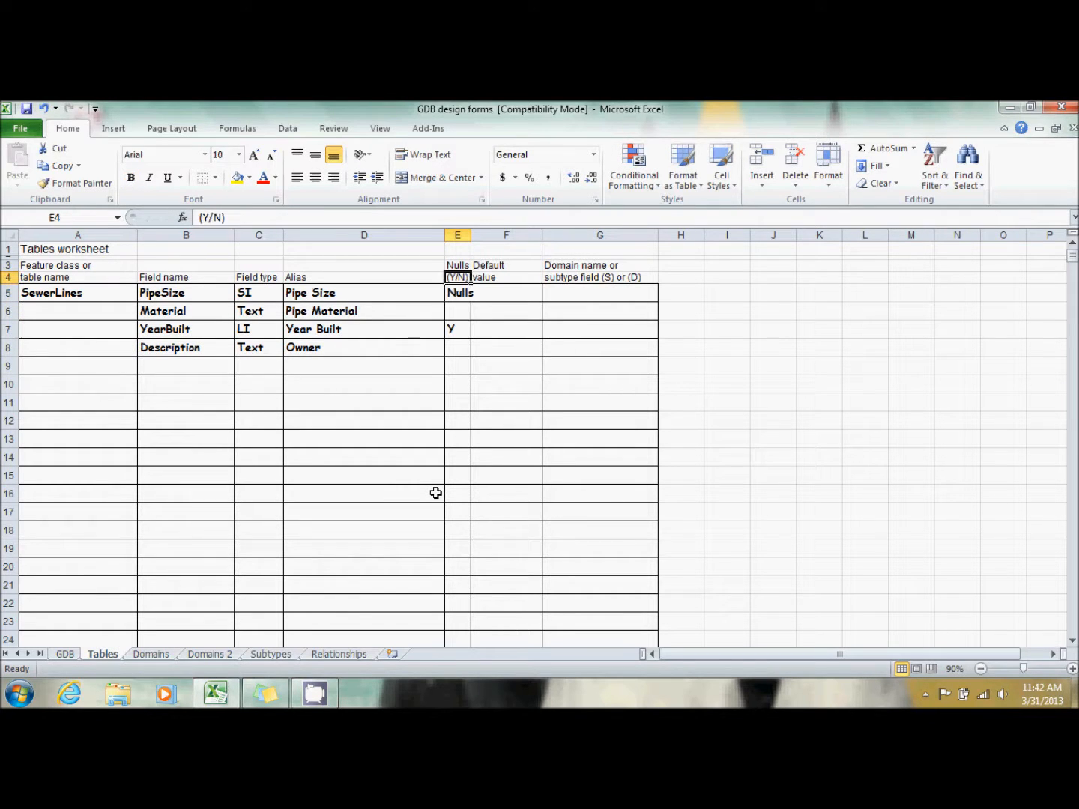
Step: Set the Nulls value to N for the PipeSize, Material and Description fields
key("Down")
type("N")
key("Delete")
key("Return")
type("N")
key("Return")
key("Return")
type("N")
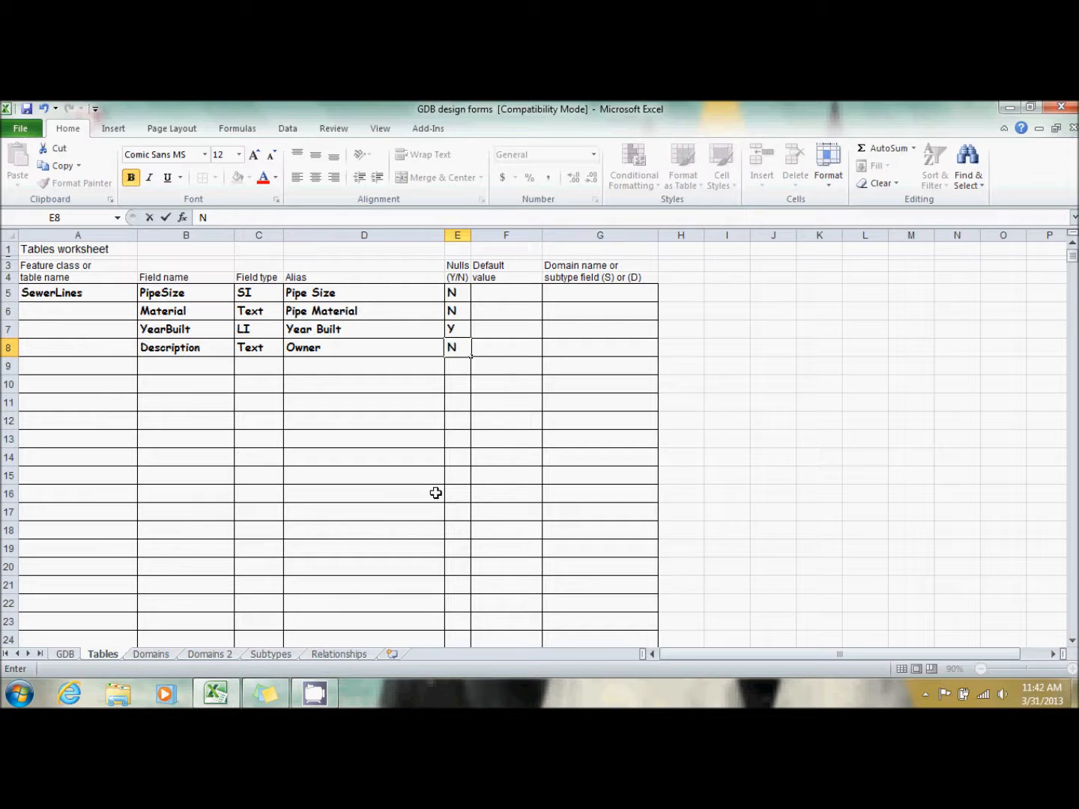
Step: Assign the domain "(D) SewerPipeSize" to the PipeSize field in G5
left_click(573, 294)
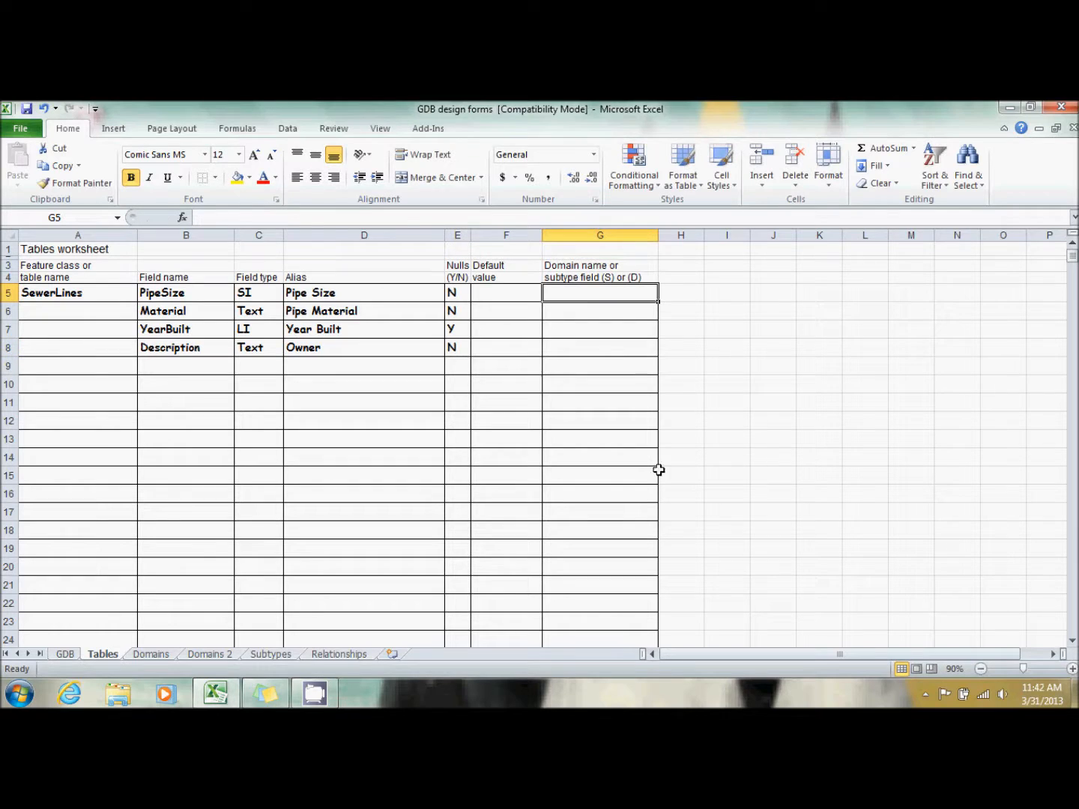
type("(")
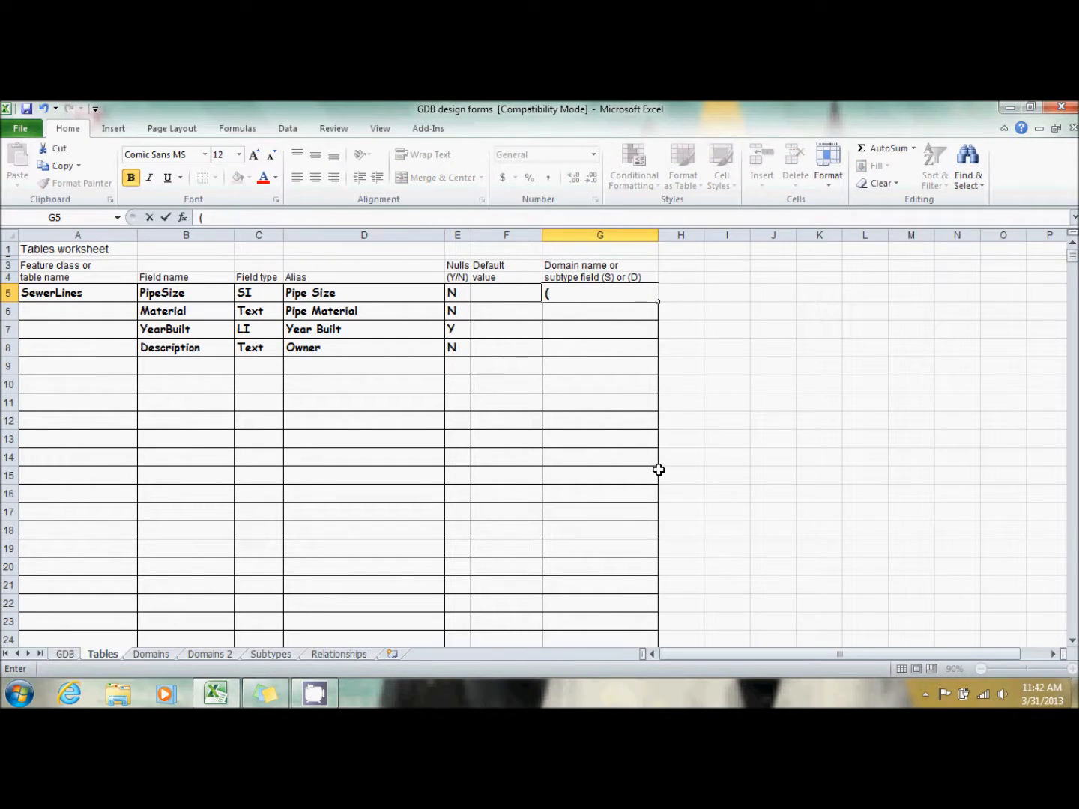
type("D) SewerPip")
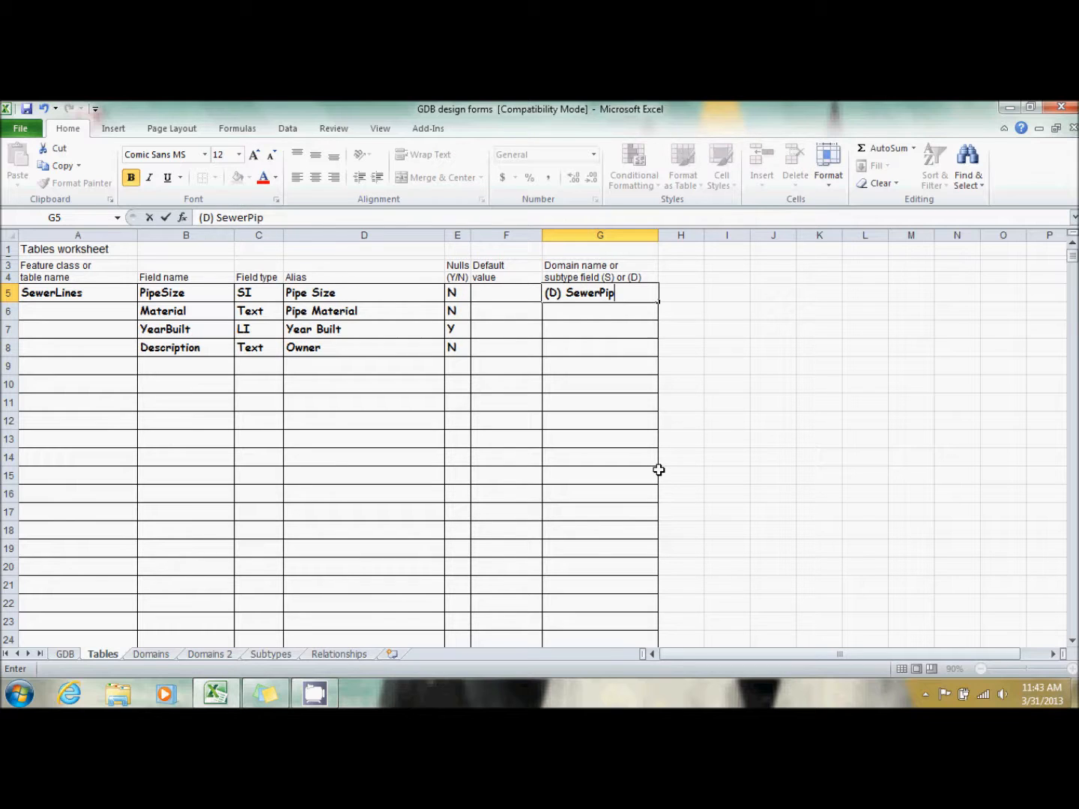
type("eSize")
Step: On the Domains sheet, add the domain SewerPipeSize in row 4 with the description Sewer Pipe Size
left_click(163, 651)
left_click(106, 289)
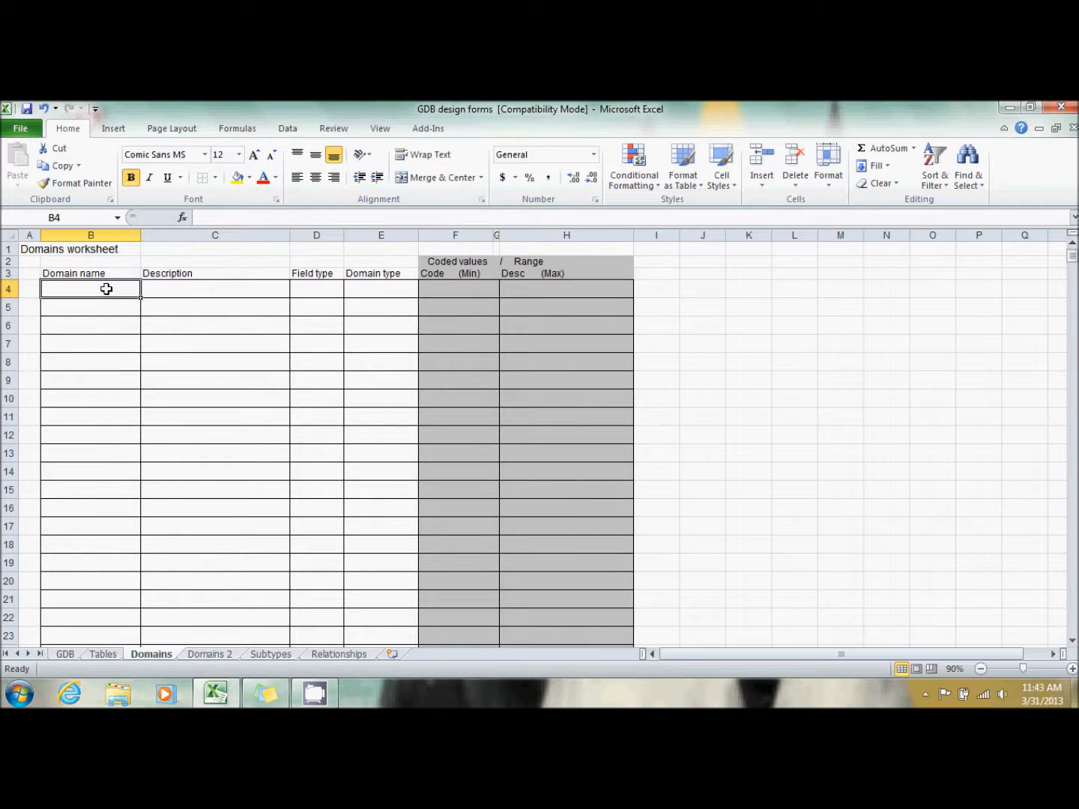
type("Sew")
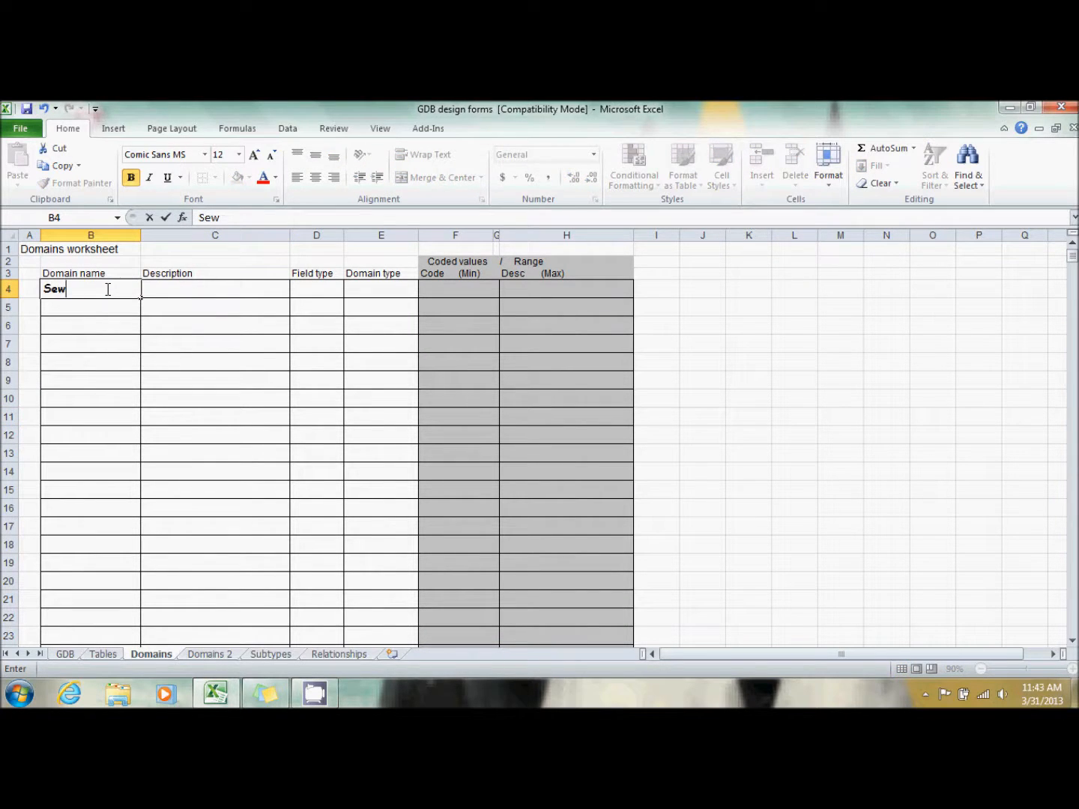
type("erPipeSize")
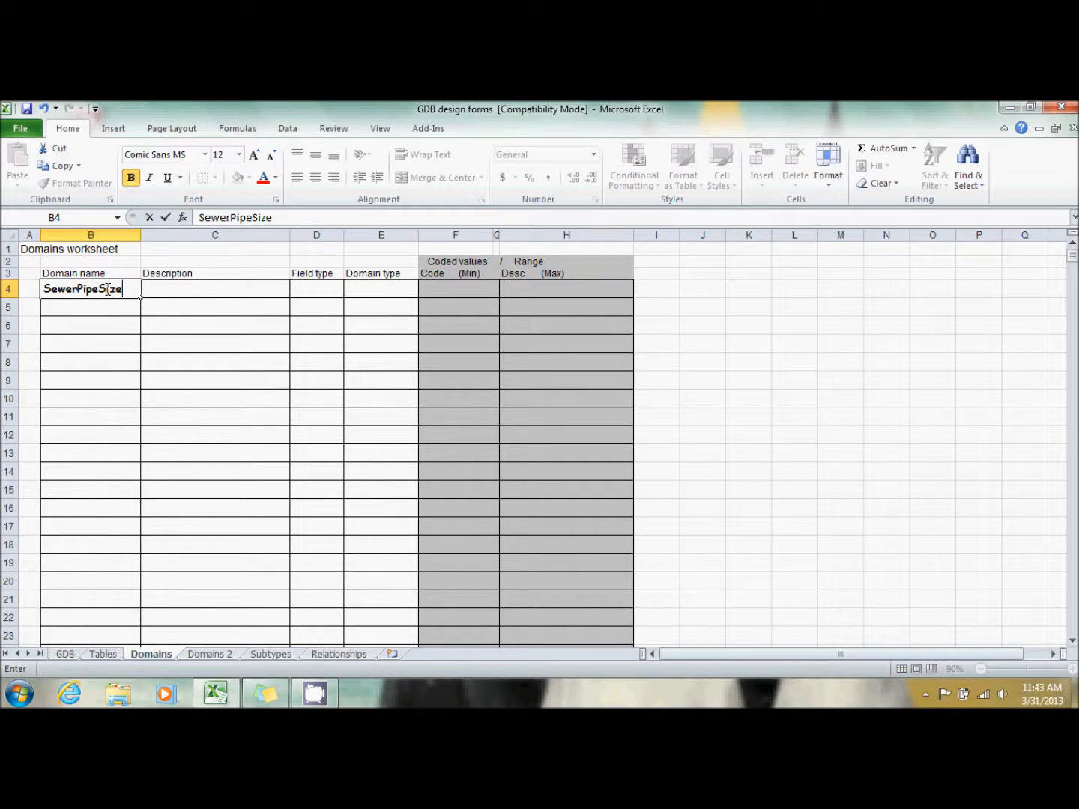
key("Tab")
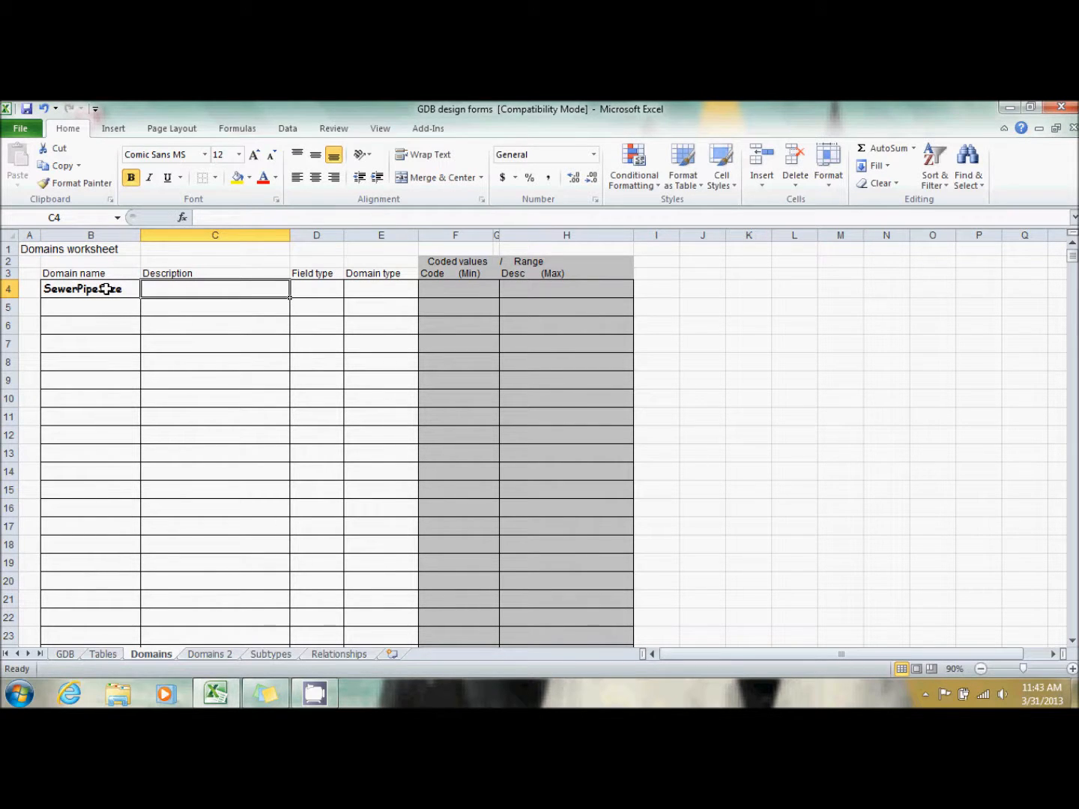
type("Sewer")
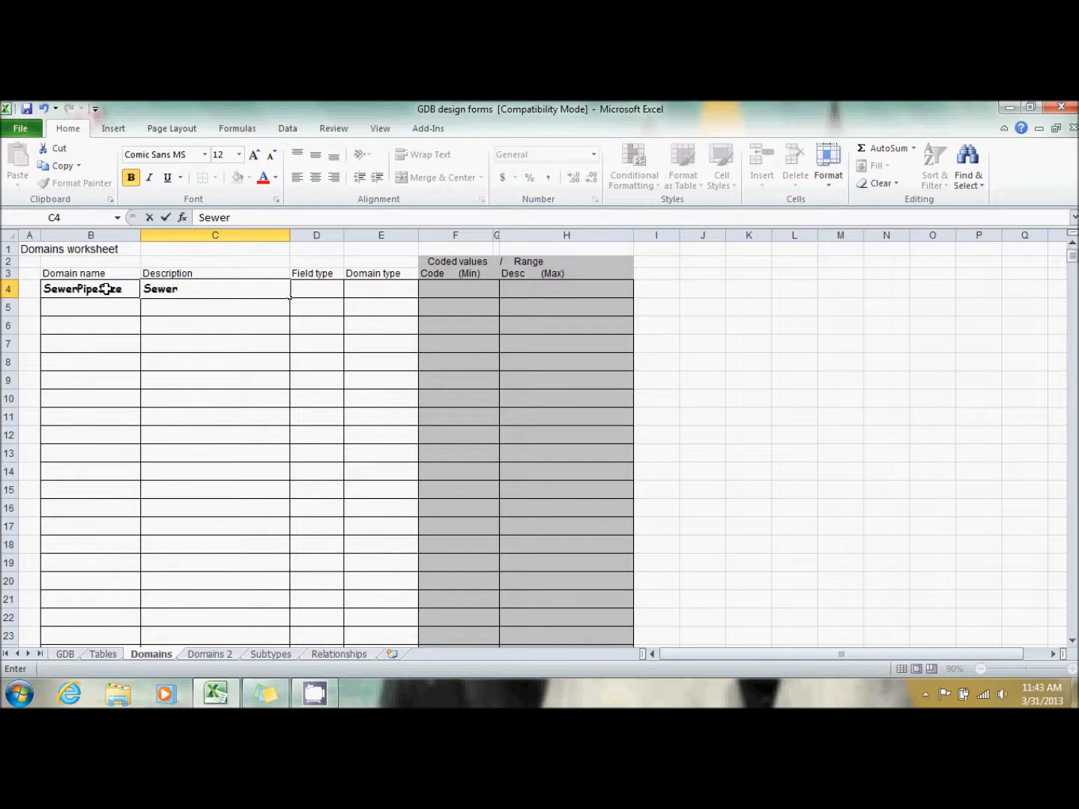
type(" Pipe Size")
key("Tab")
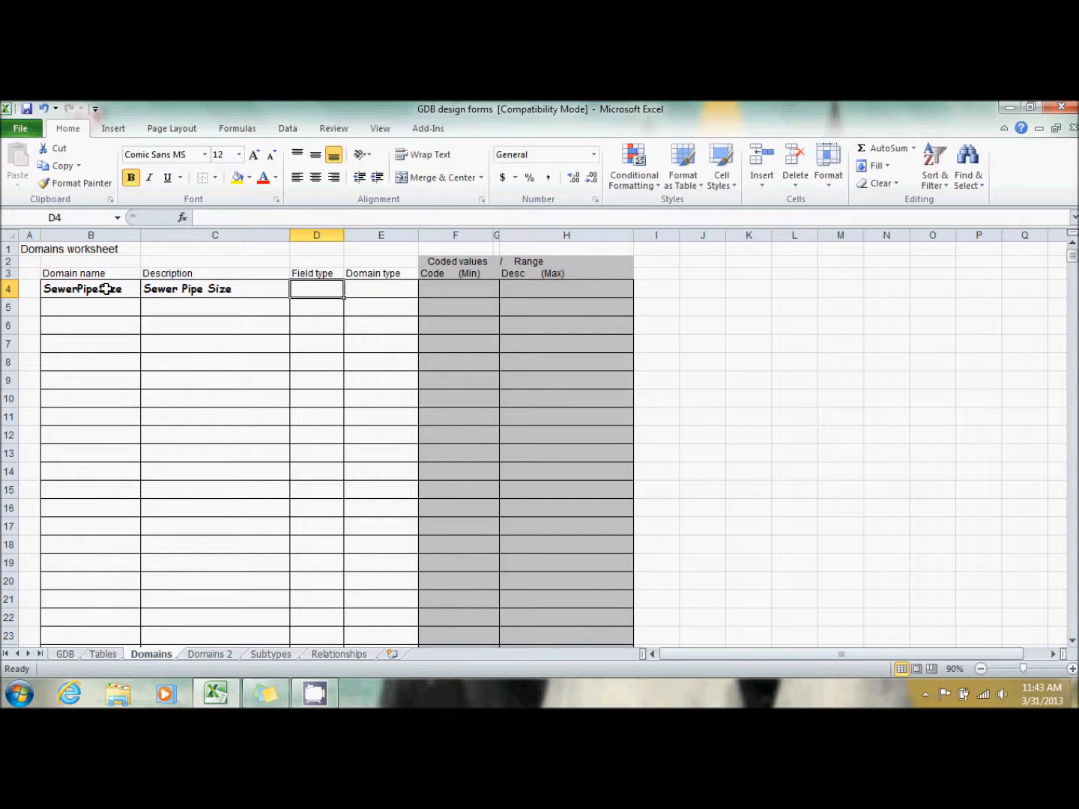
Step: Set the SewerPipeSize domain's field type to SI and its domain type to Coded values
type("SI")
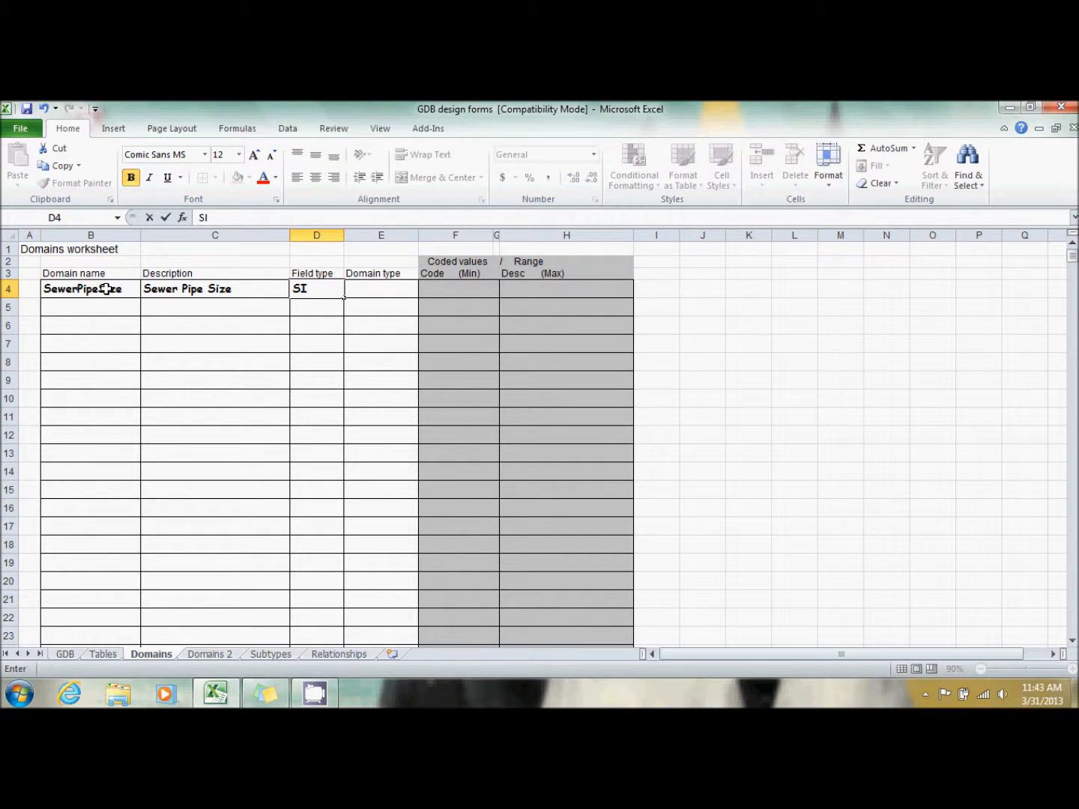
key("Tab")
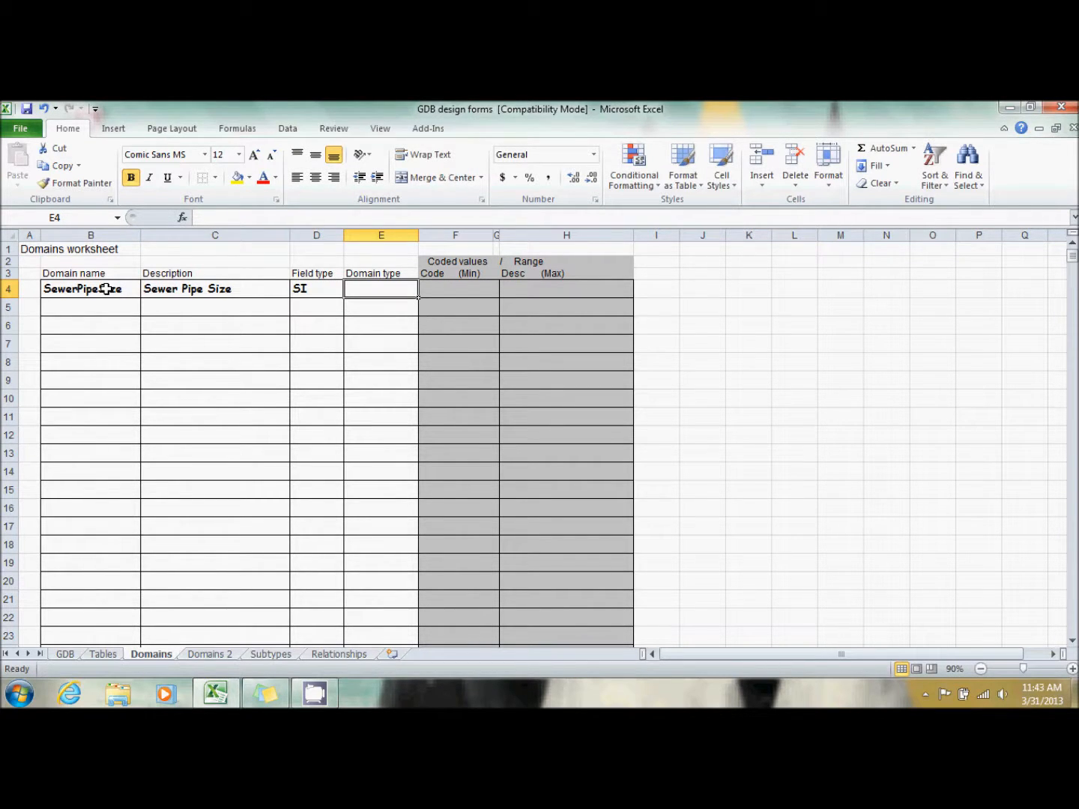
type("Coded")
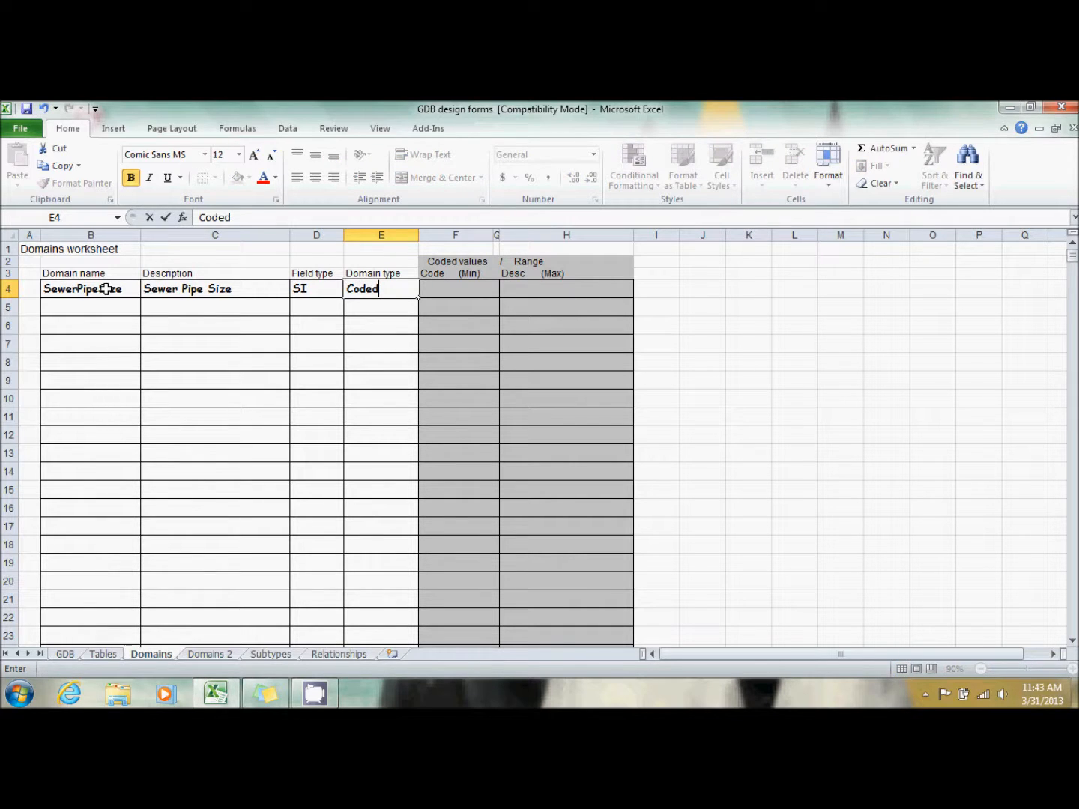
type(" values")
key("Tab")
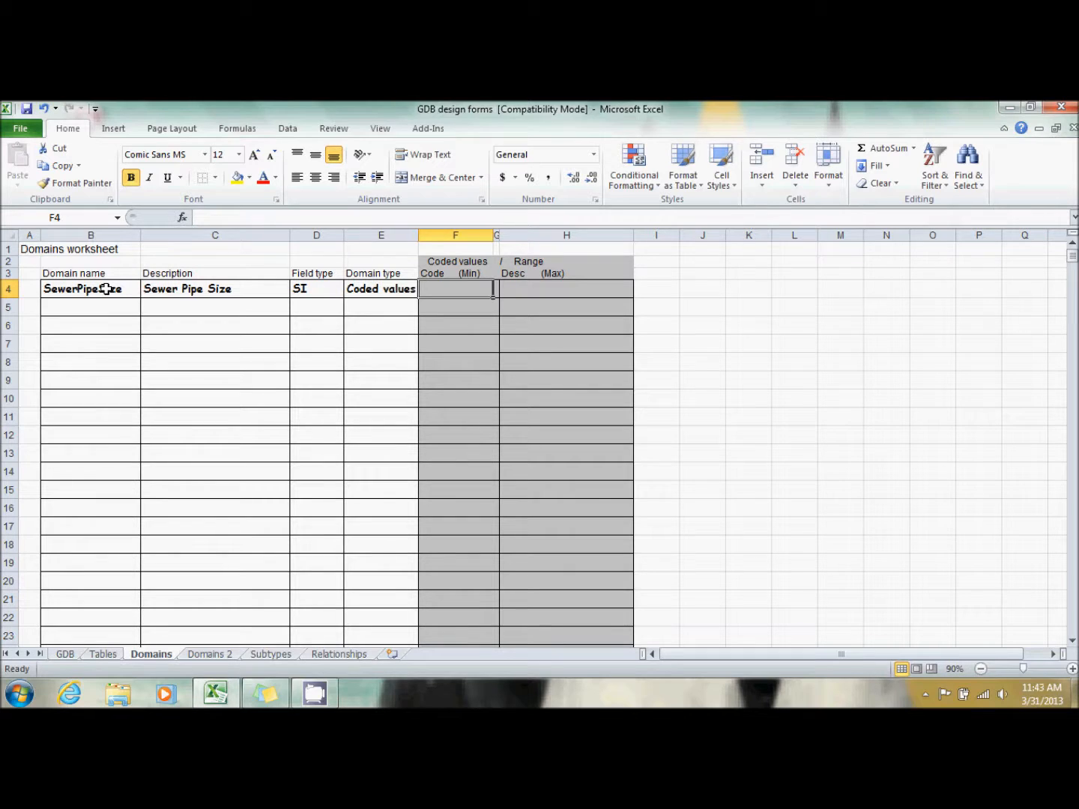
Step: Enter the codes 6, 8, 10 and 12 for the SewerPipeSize domain in F4:F7
type("6")
key("Return")
type("8")
key("Return")
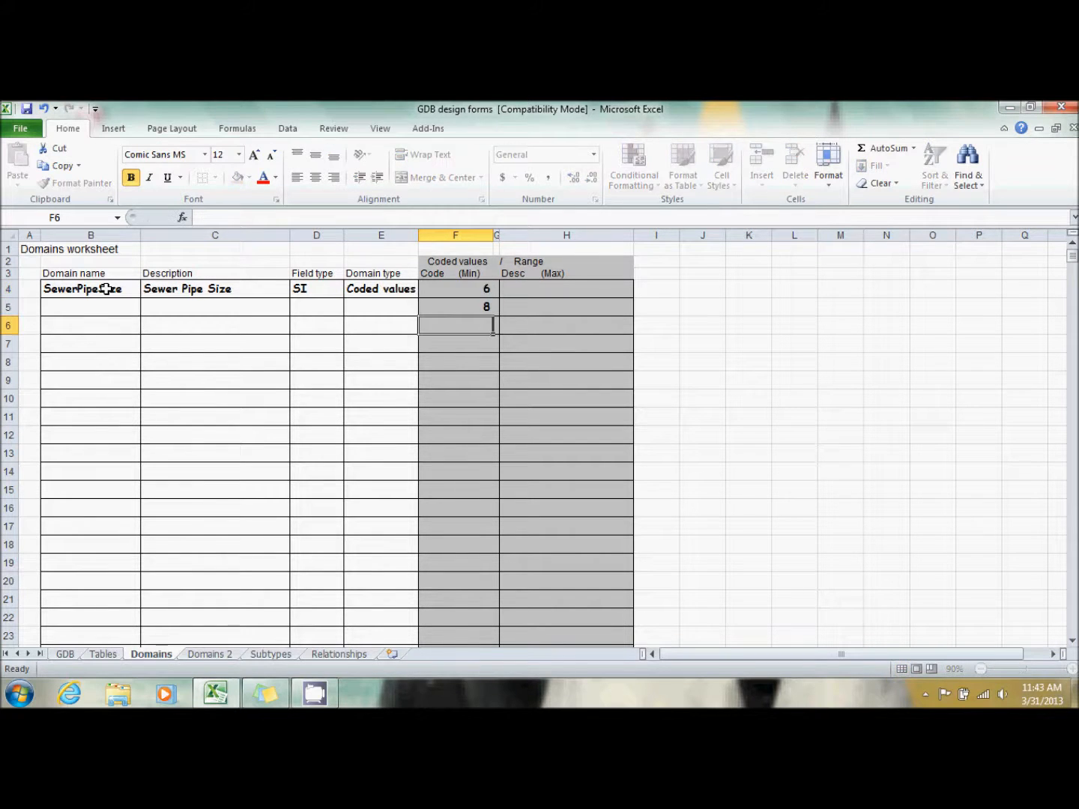
type("10")
key("Return")
type("12")
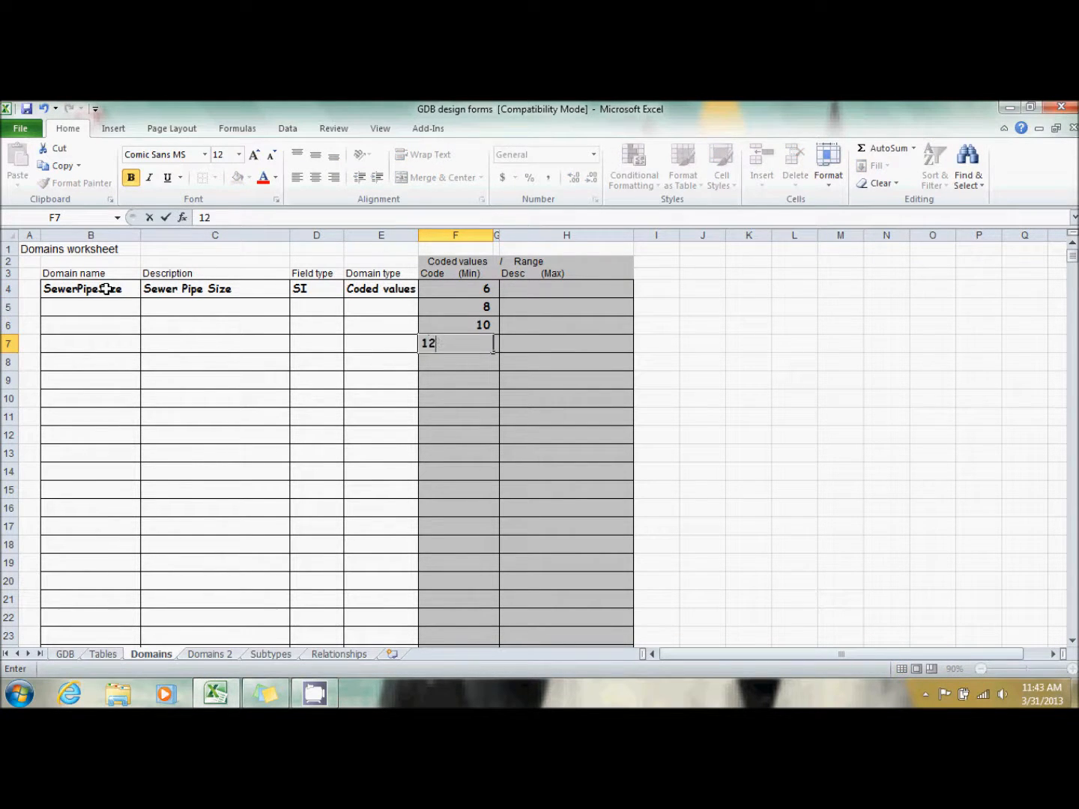
key("Tab")
Step: Enter the description 6" for code 6 in H4
key("Tab")
key("Up")
key("Up")
key("Up")
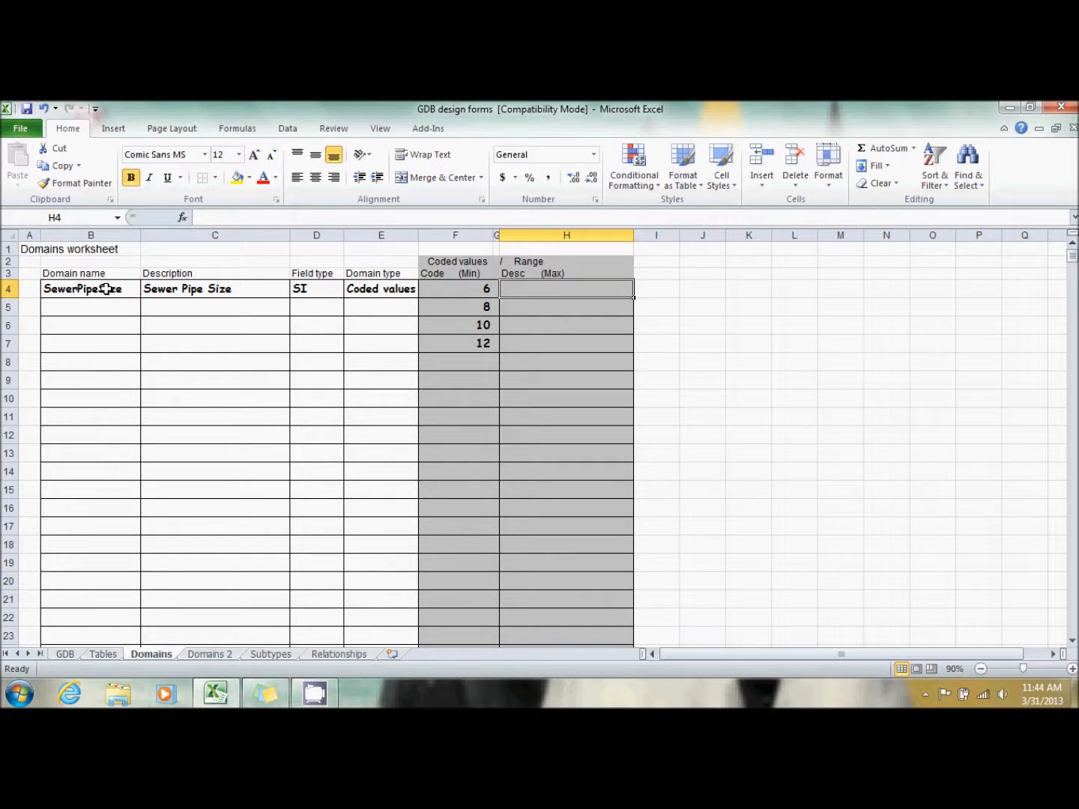
type("6")
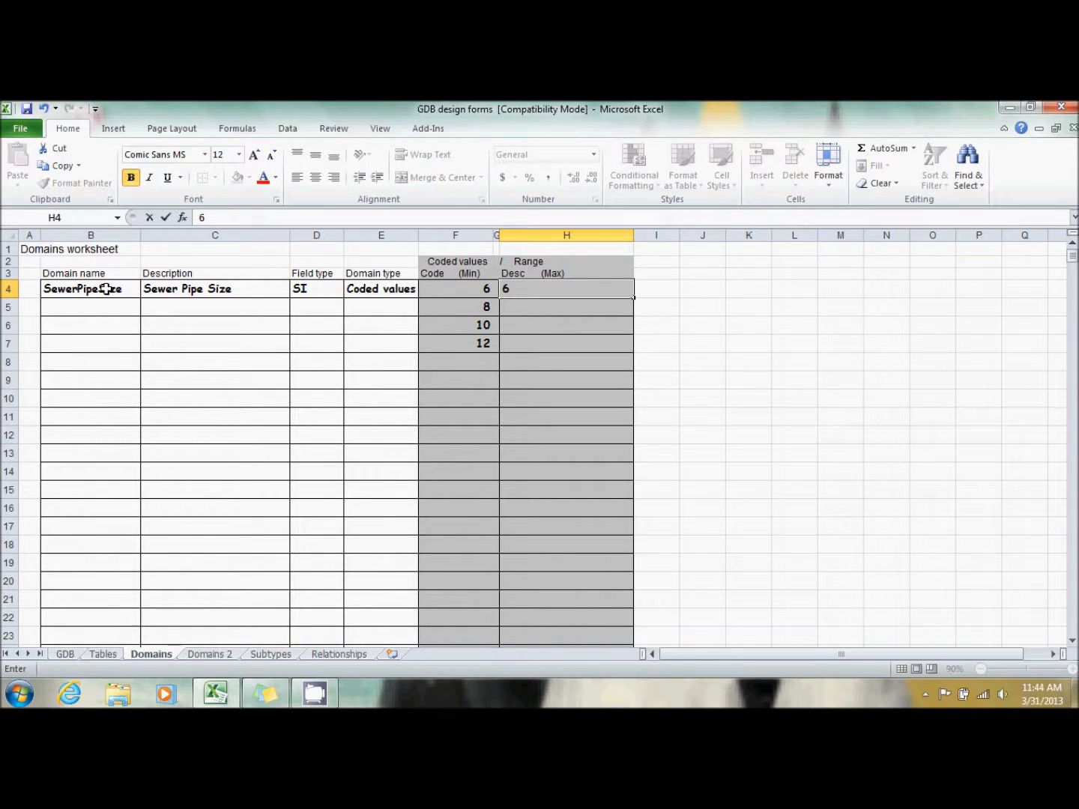
type("\"")
key("Return")
type("8")
key("Return")
type("'")
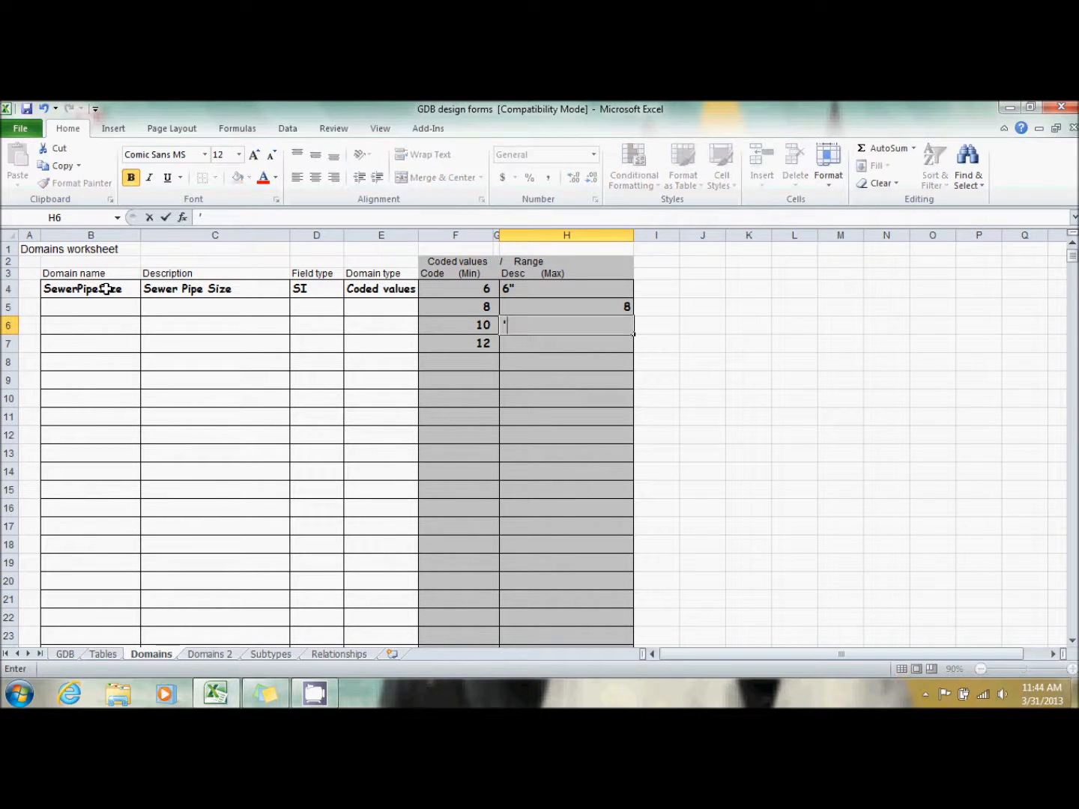
key("Escape")
key("Up")
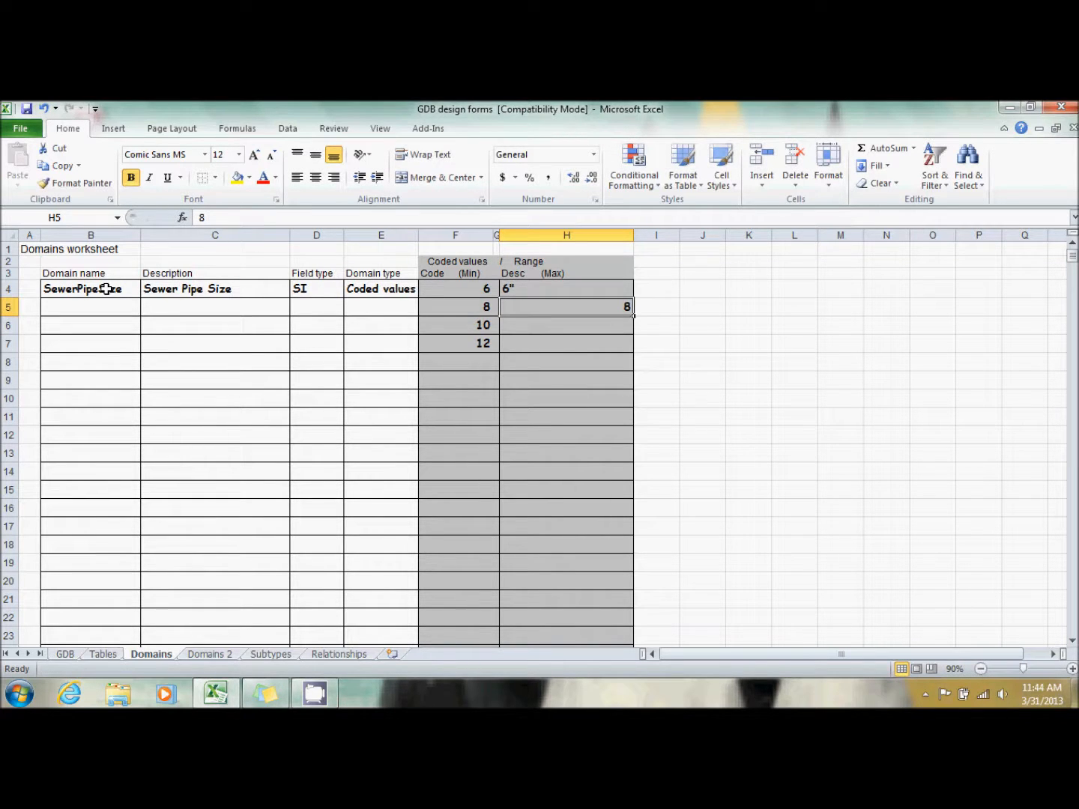
Step: Enter the descriptions 8", 10" and 12" for codes 8, 10 and 12 in H5:H7
type("8\"")
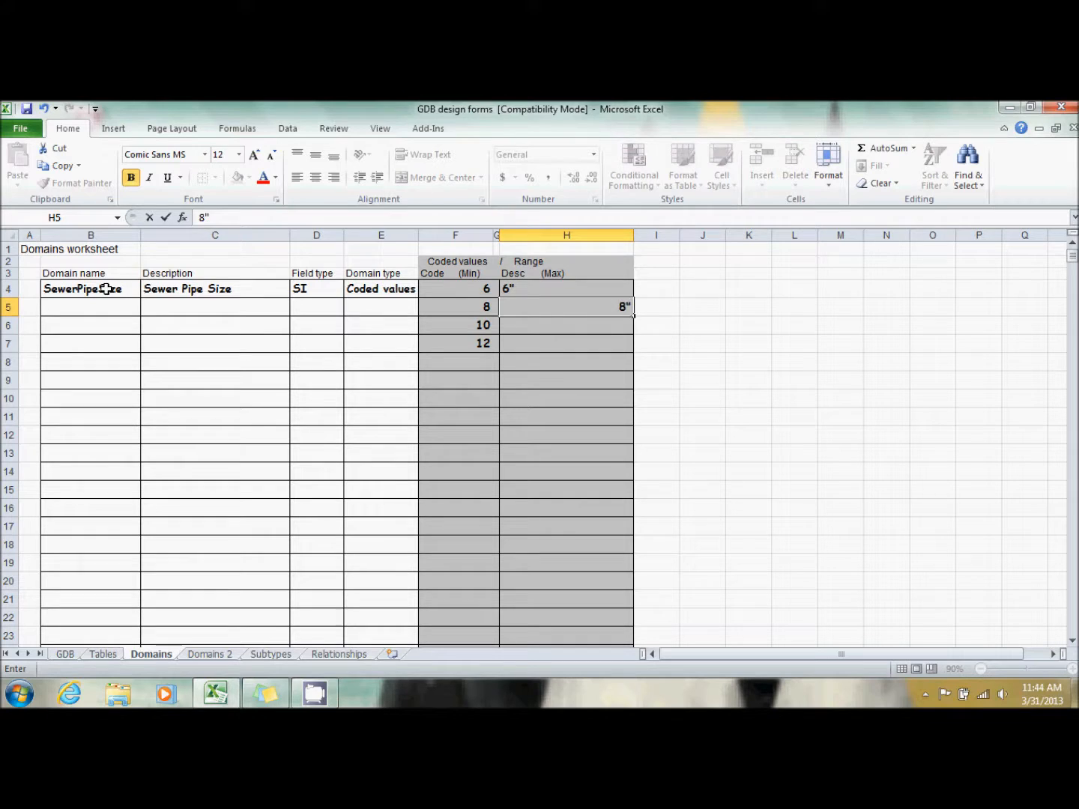
key("Return")
type("10\"")
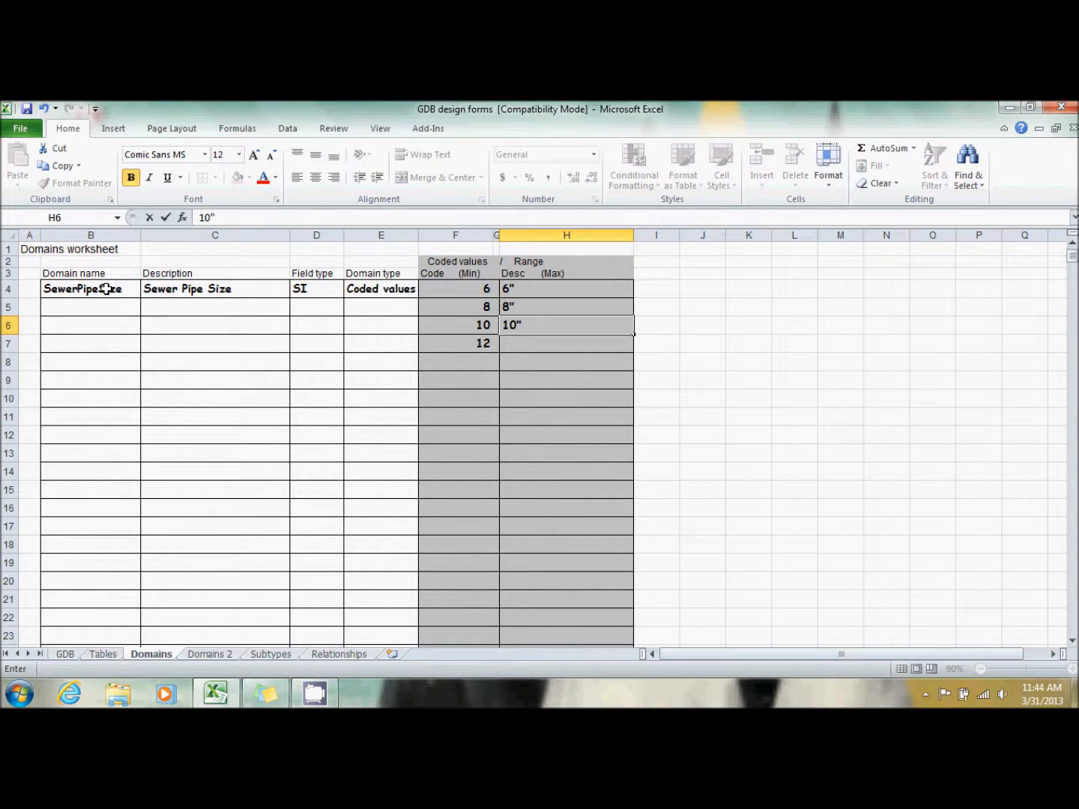
key("Return")
type("12\"")
key("Return")
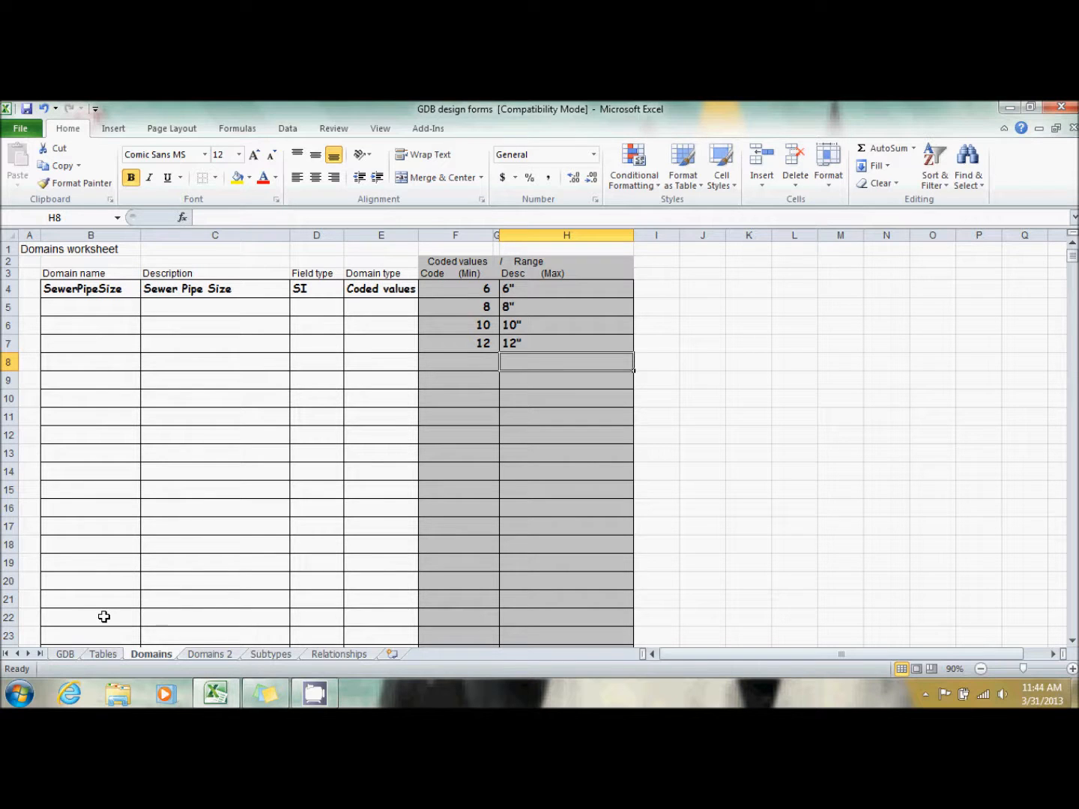
Step: Add a feature class of type L named Interceptor in row 12 of the GDB sheet
left_click(65, 656)
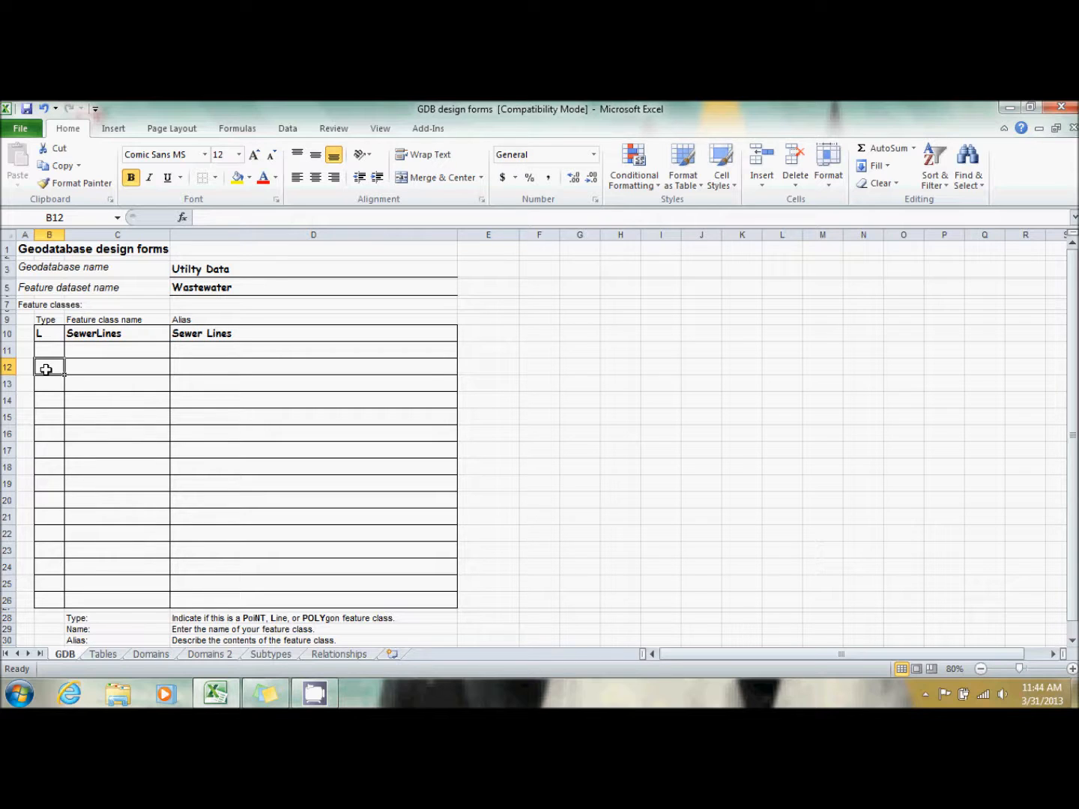
type("L")
key("Tab")
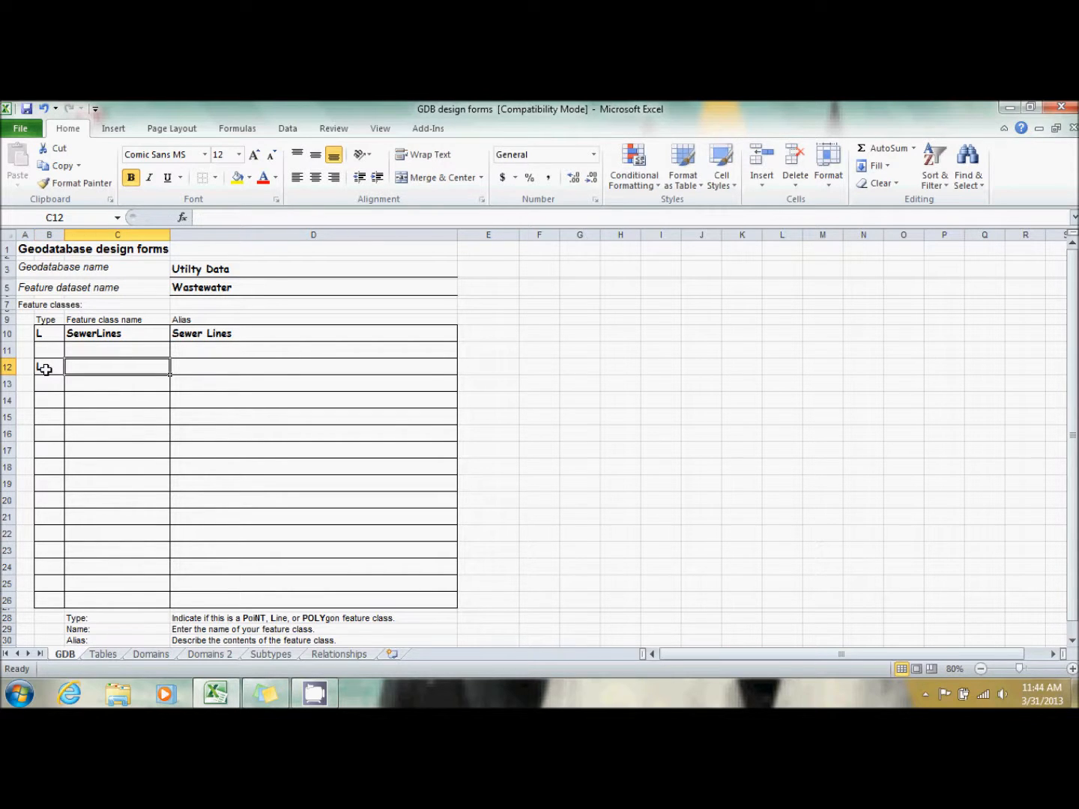
type("I")
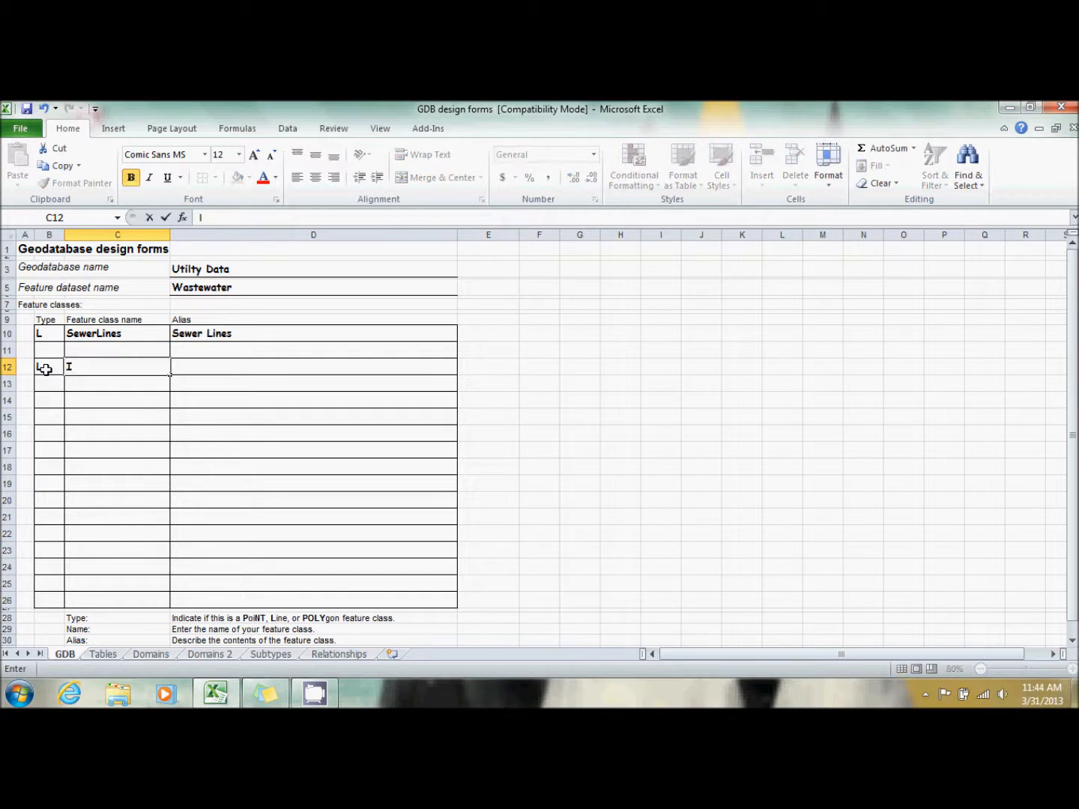
type("nterceptor")
key("Tab")
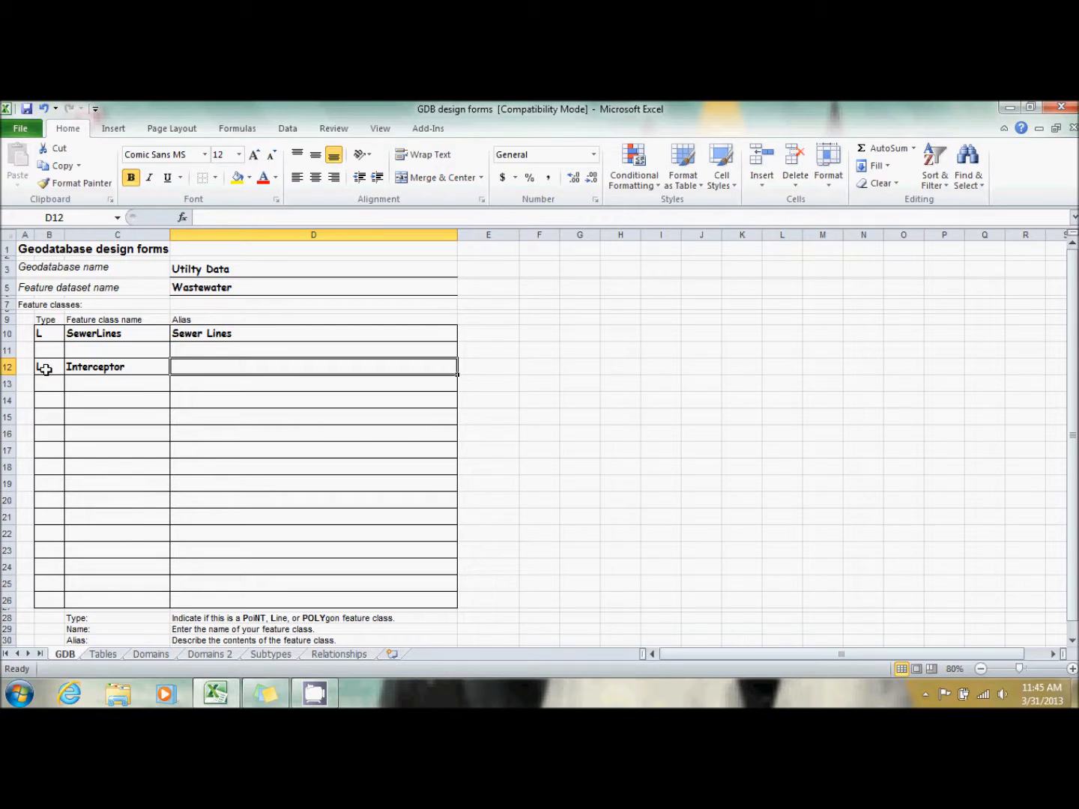
Step: Enter the alias Interceptor for the Interceptor feature class in D12
type("Inter")
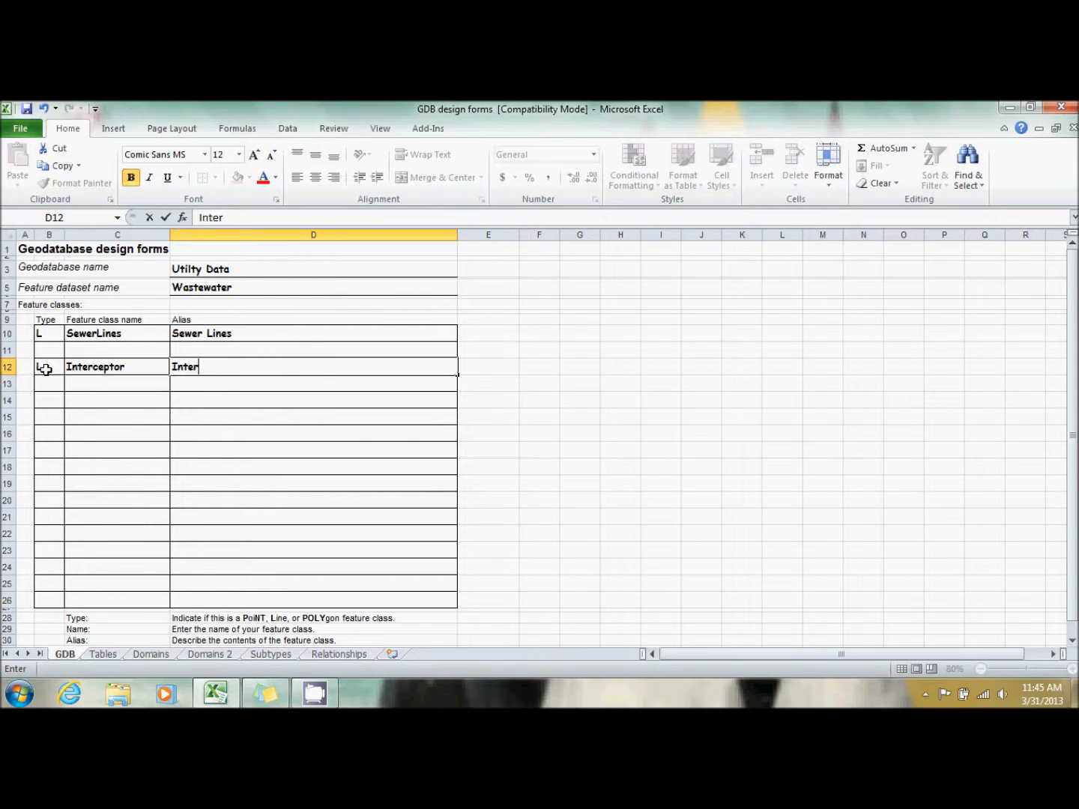
type("ceptro")
key("BackSpace")
key("BackSpace")
type("pr")
key("BackSpace")
key("BackSpace")
type("or")
Step: Enter Interceptor as the feature class name in A10 of the Tables sheet
left_click(103, 655)
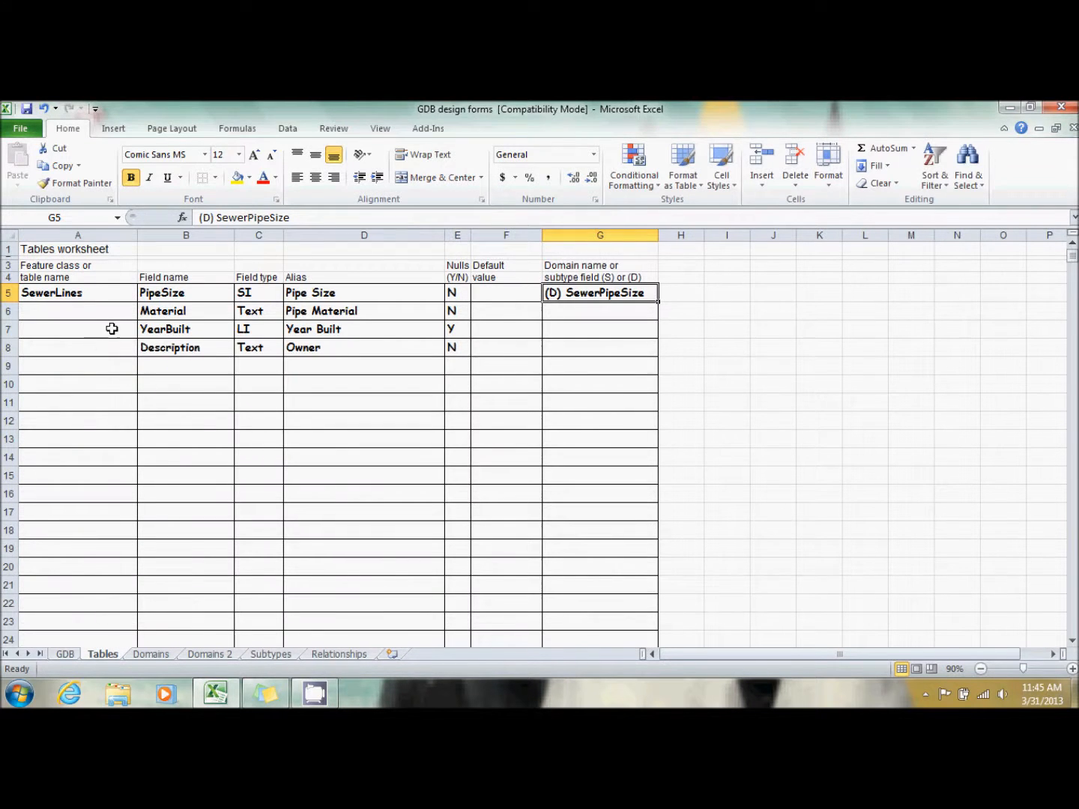
left_click(67, 380)
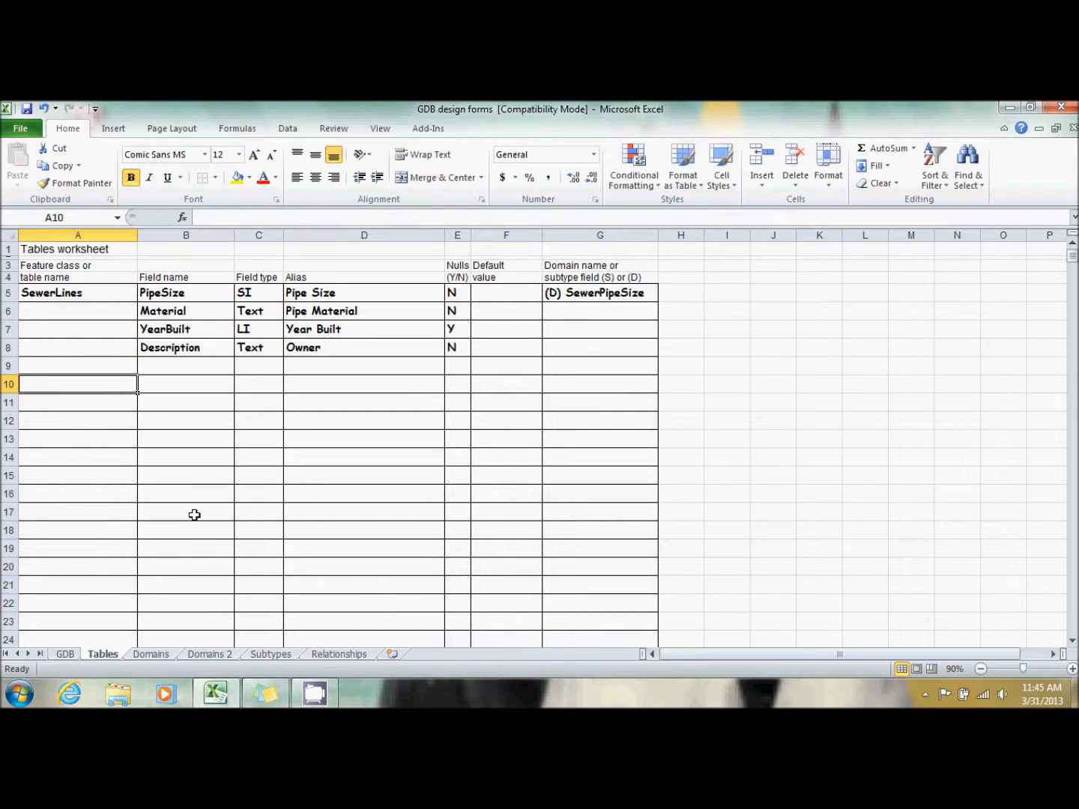
type("Interceo")
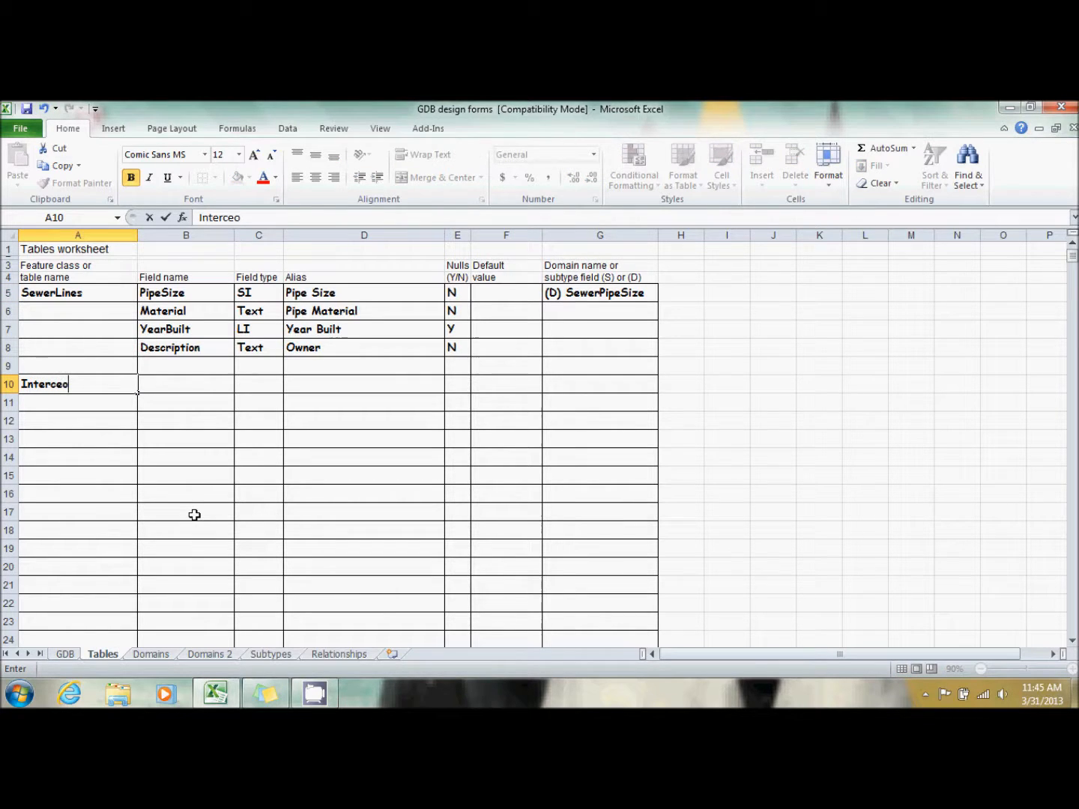
key("BackSpace")
type("ptor")
left_click(176, 378)
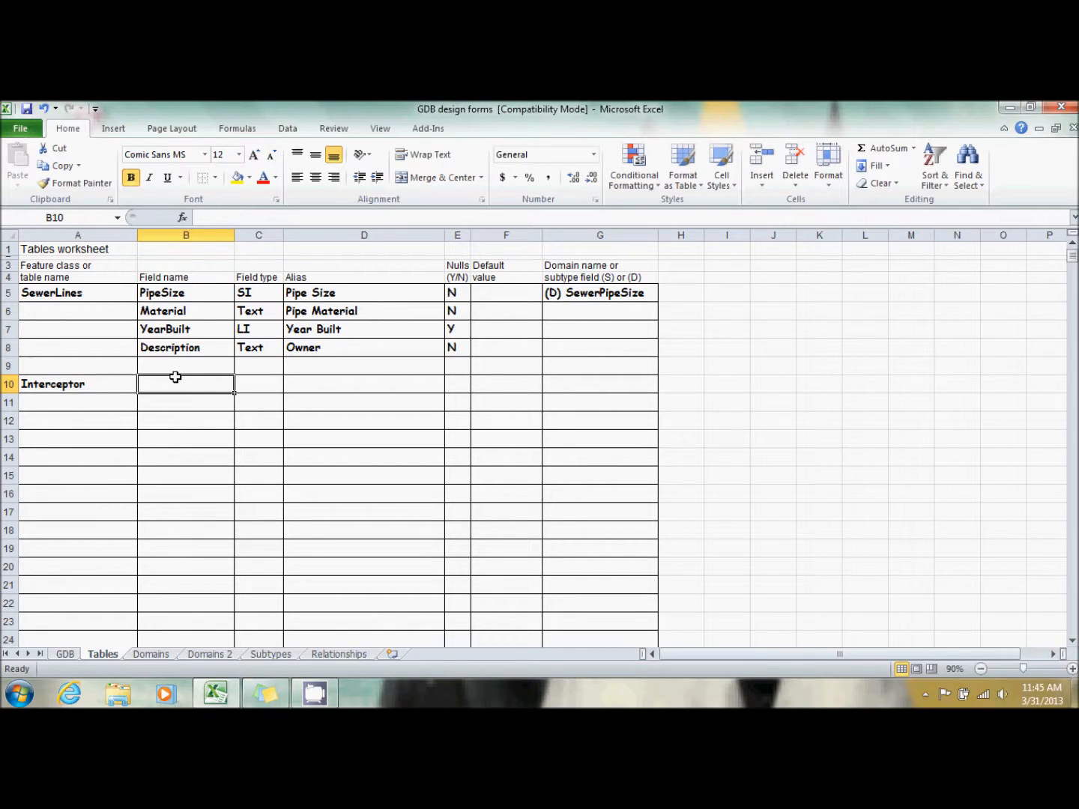
Step: Copy the SewerLines field definitions in B5:E8 to the Interceptor rows starting at B10
left_click_drag(159, 292, 448, 351)
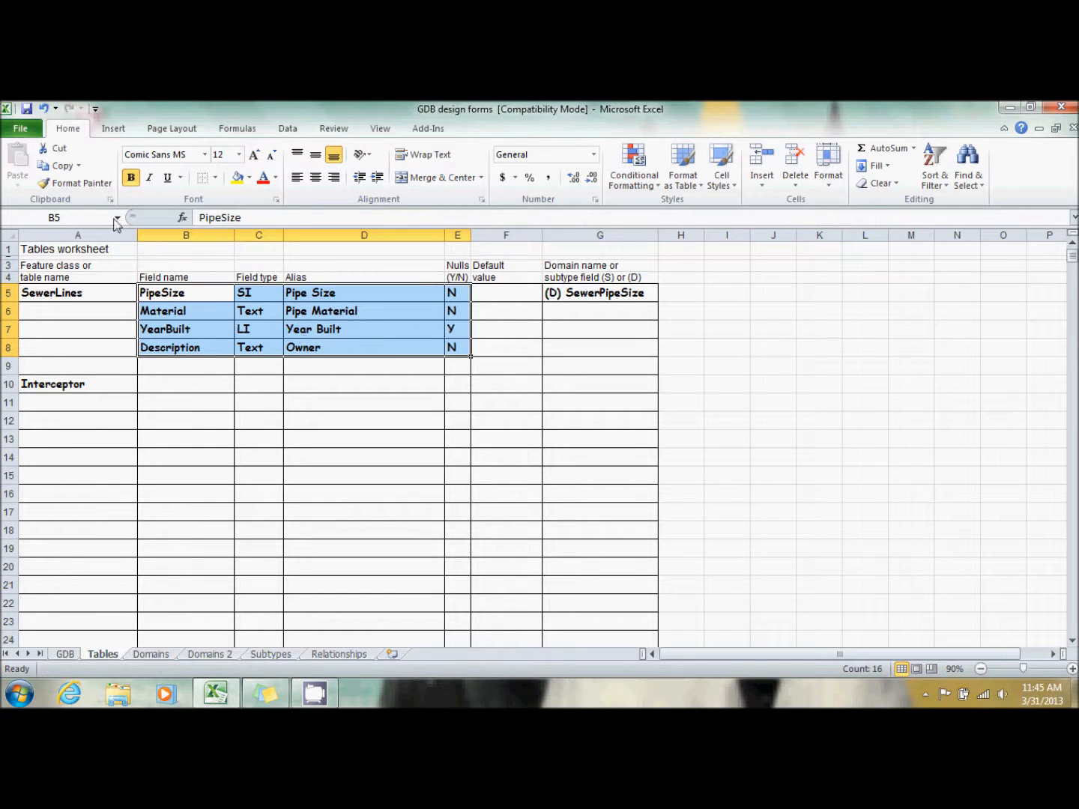
left_click(60, 164)
left_click(174, 385)
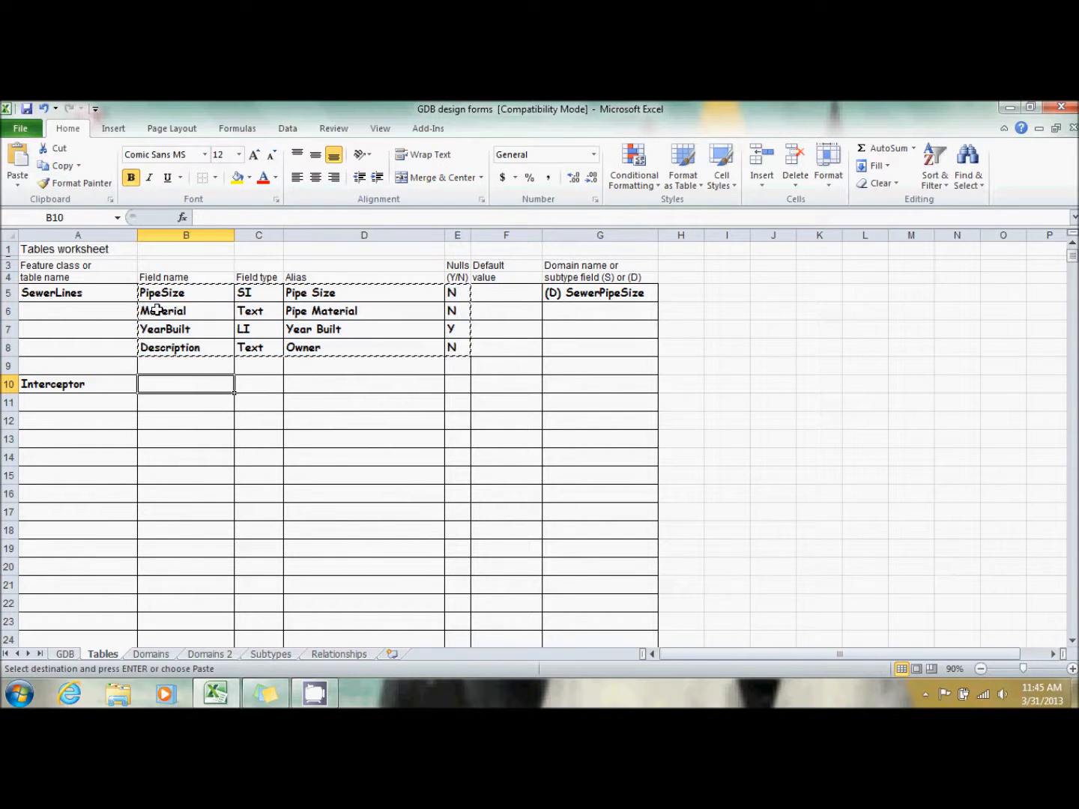
left_click(31, 169)
left_click(362, 481)
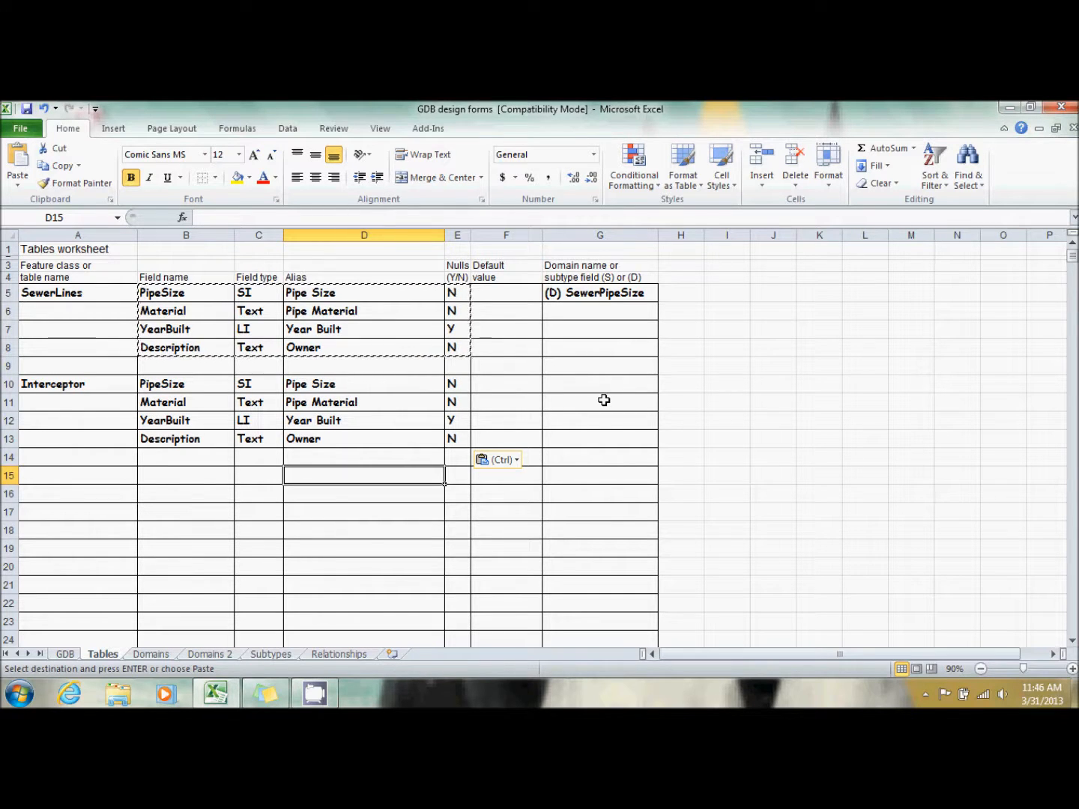
Step: Assign the subtype (S) SewerLineMaterial to the SewerLines Material field in G6
left_click(606, 328)
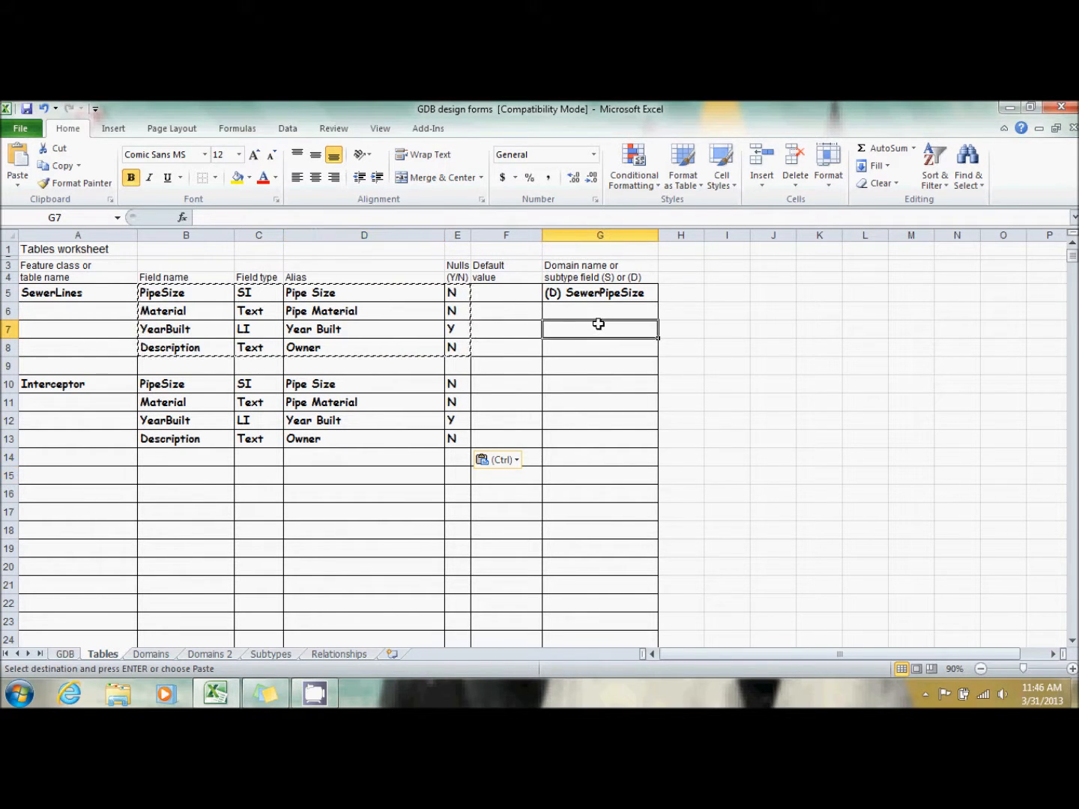
left_click(592, 316)
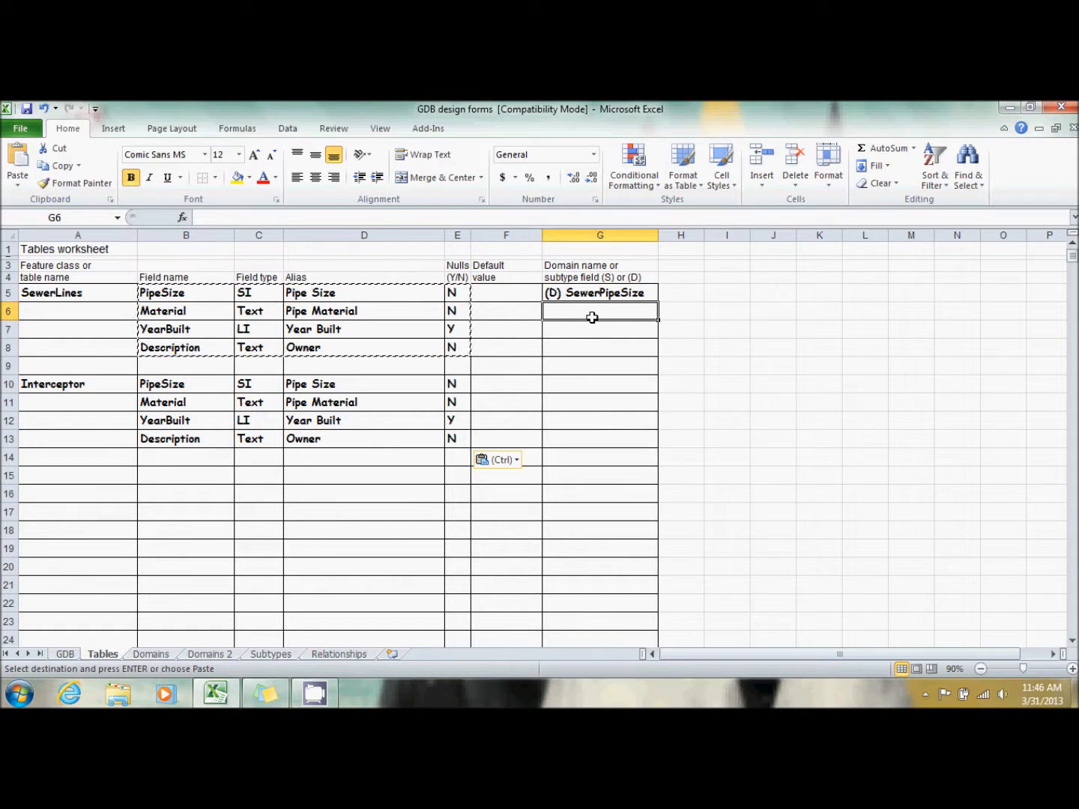
type("(S) ")
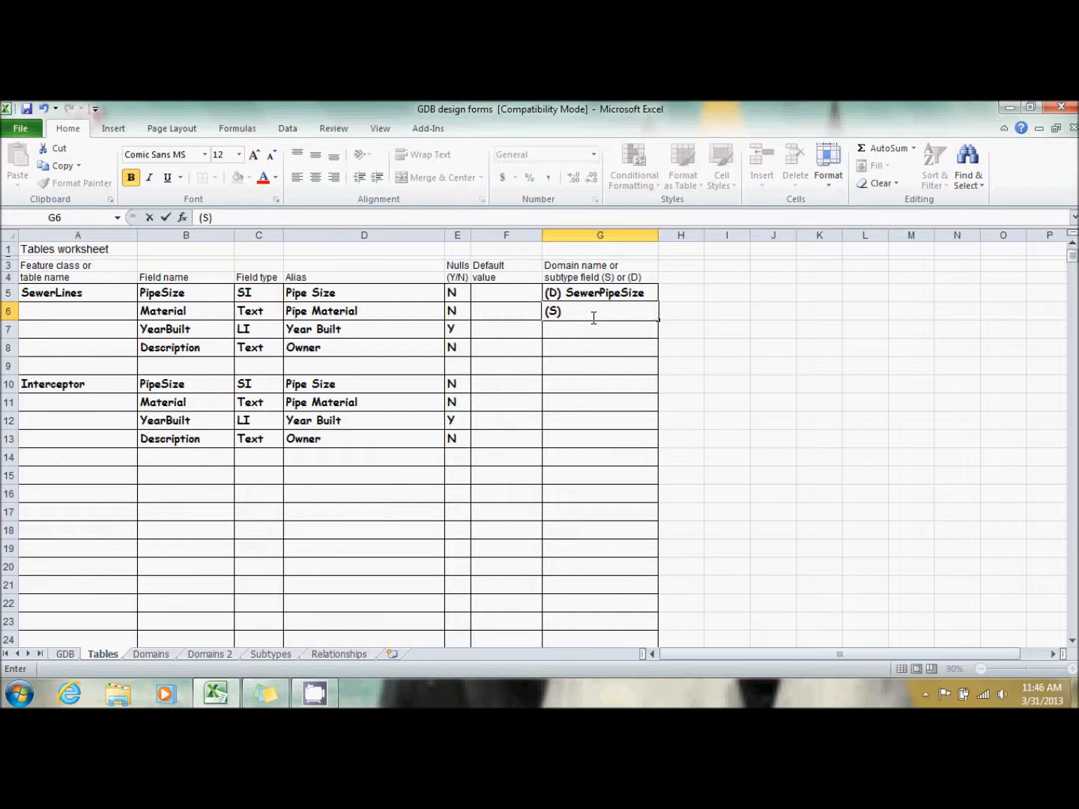
type("SewerLineMaterial")
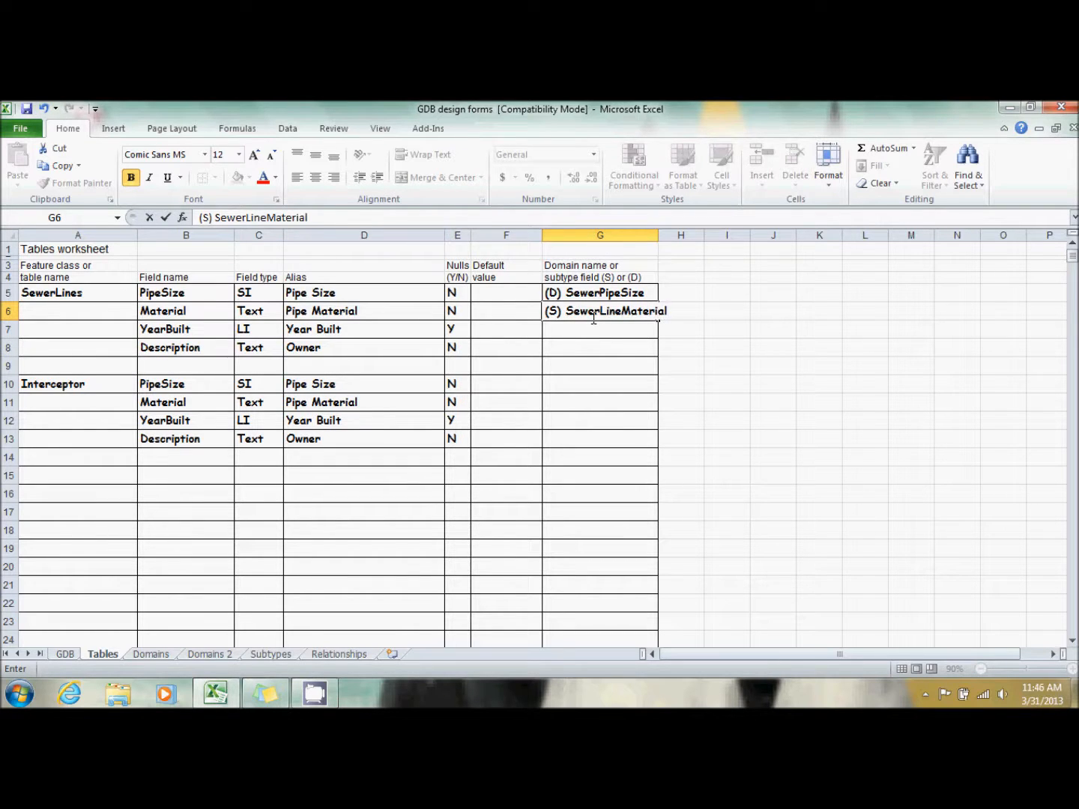
key("Return")
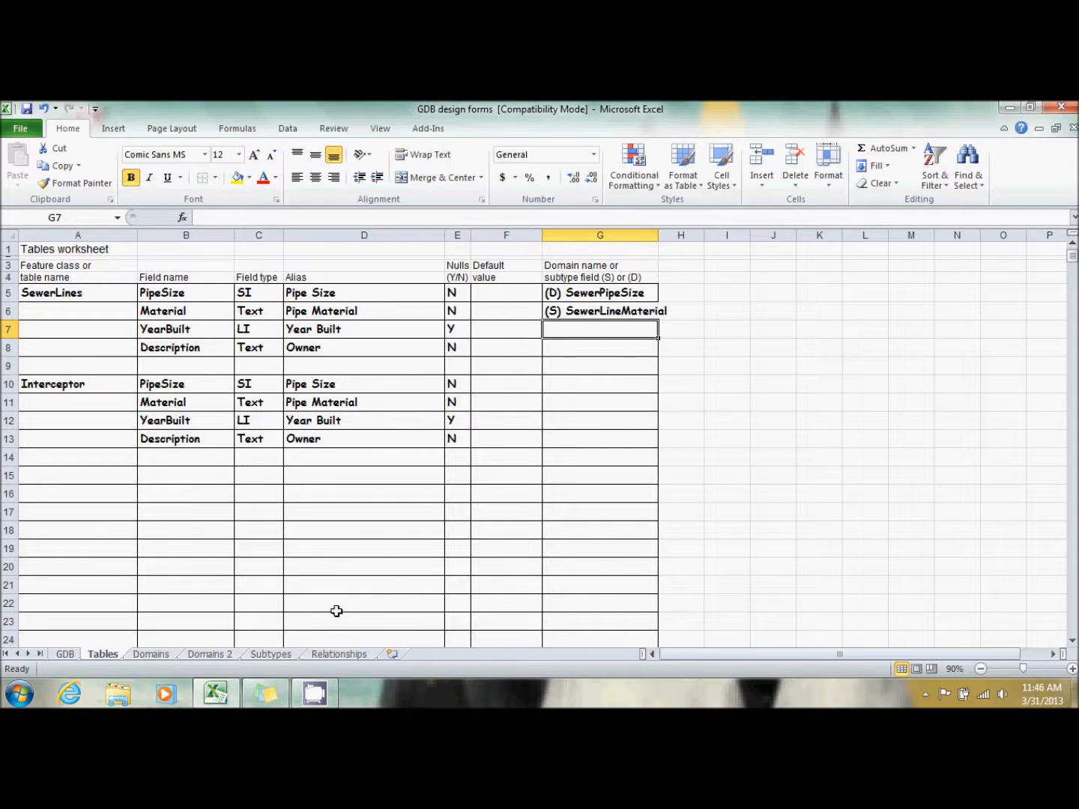
Step: Enter the subtype name SewerLineMaterial in A4 of the Subtypes sheet
left_click(271, 654)
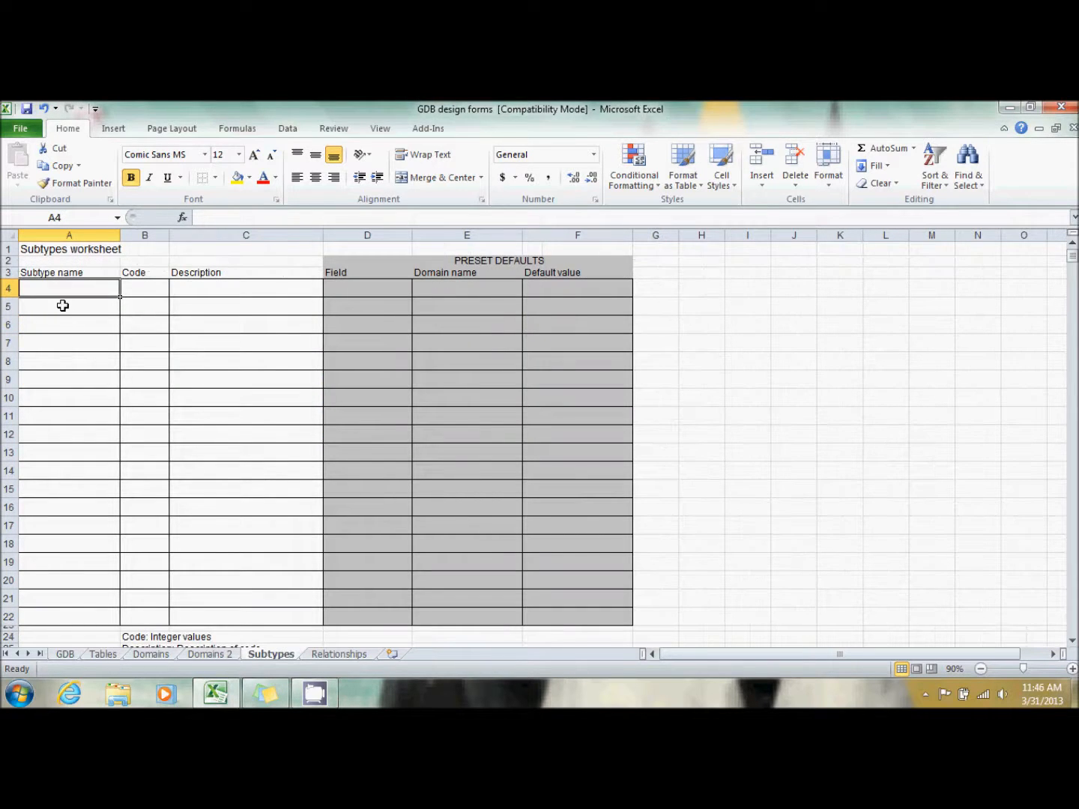
type("Swer")
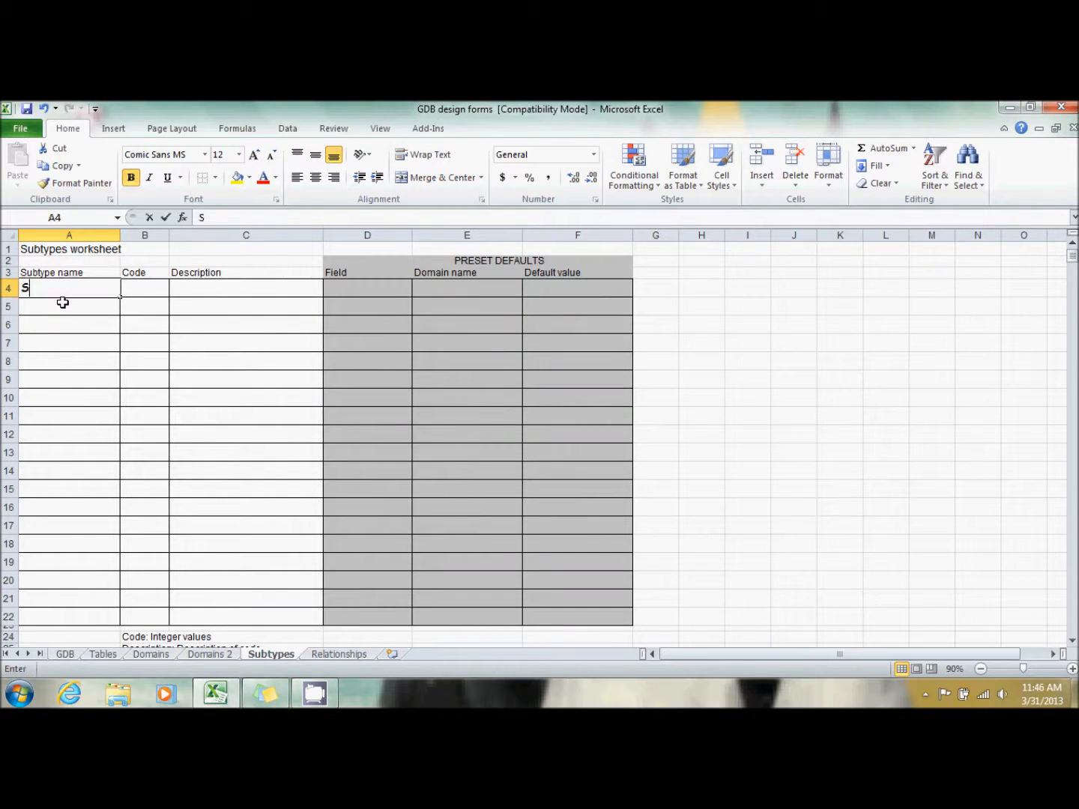
key("BackSpace")
key("BackSpace")
key("BackSpace")
type("e")
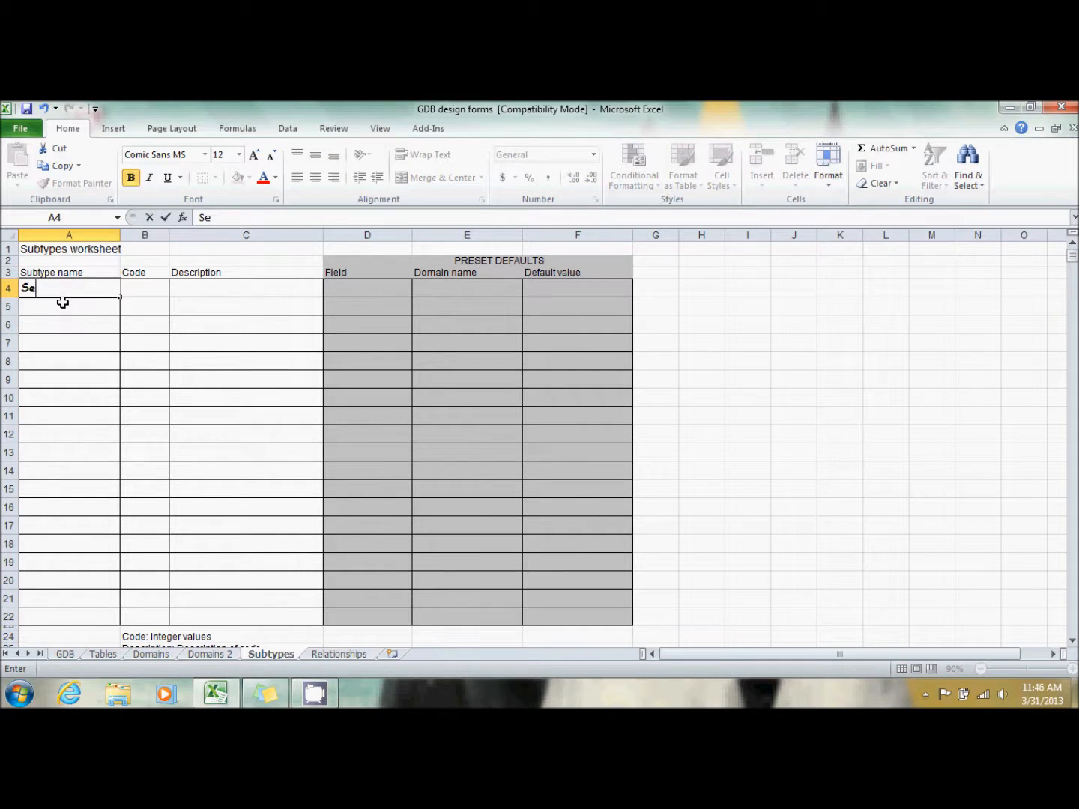
type("werLineMaterial")
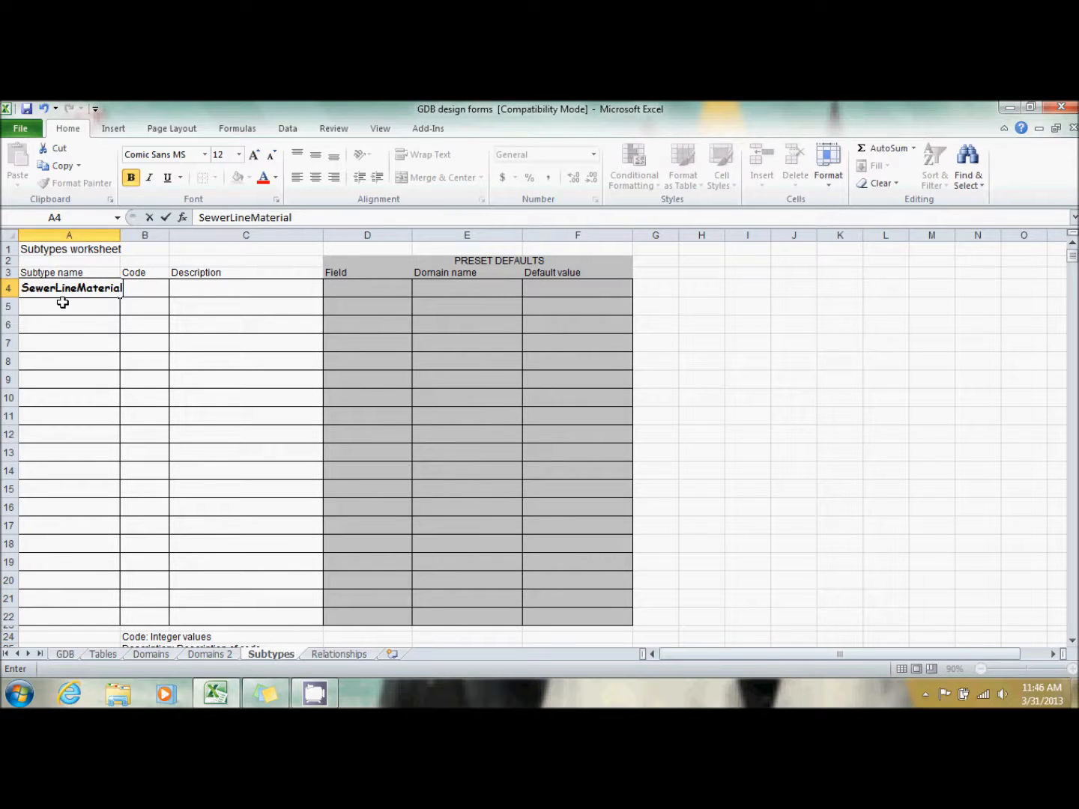
key("Tab")
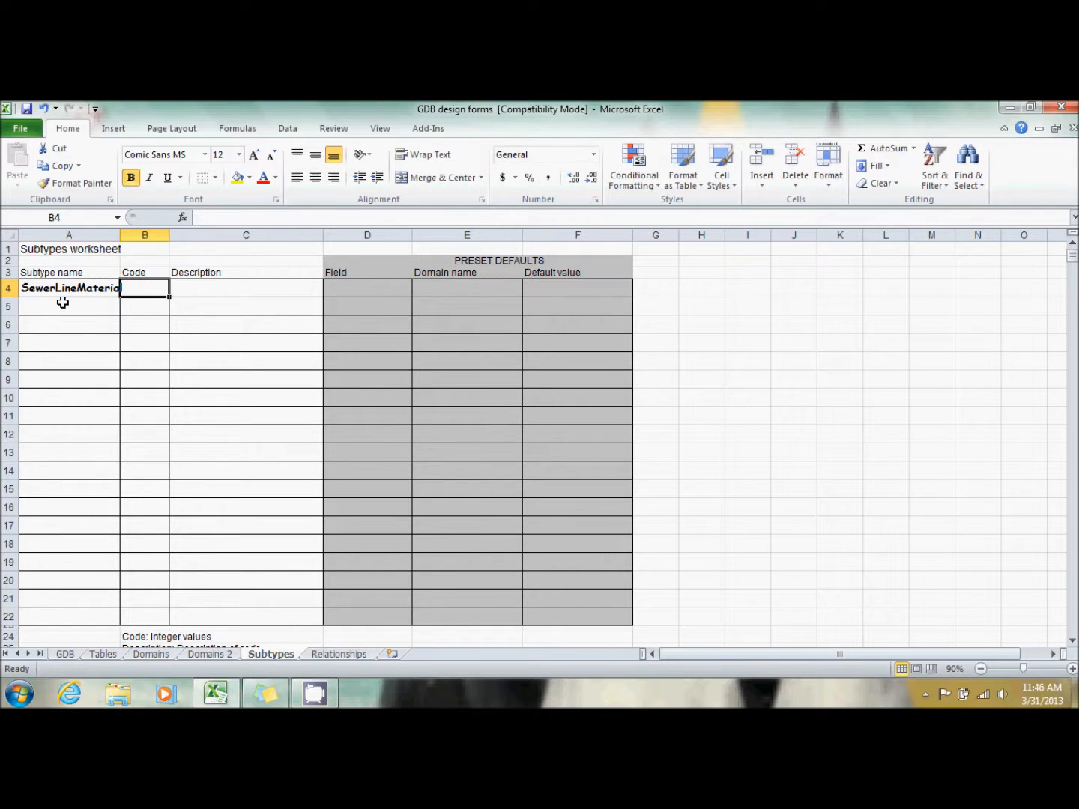
Step: Give the SewerLineMaterial subtype the code 1 and the description P.V.C. in row 4
type("1")
key("Tab")
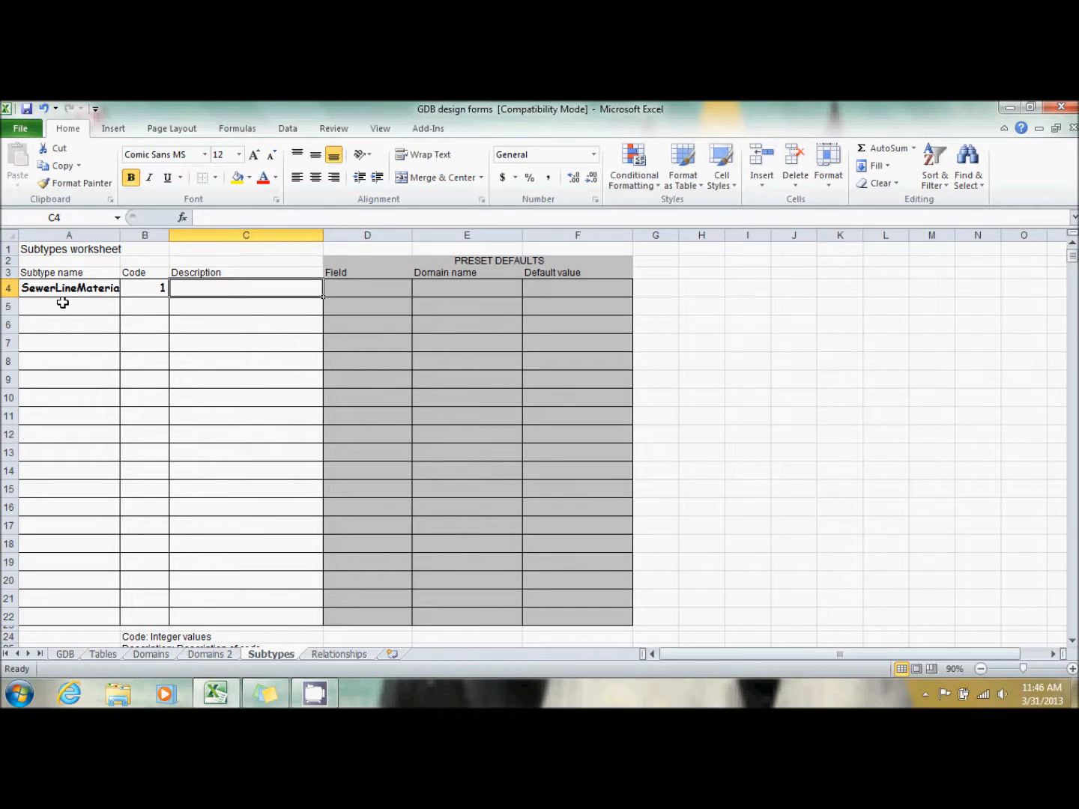
type("P.V.V")
key("Tab")
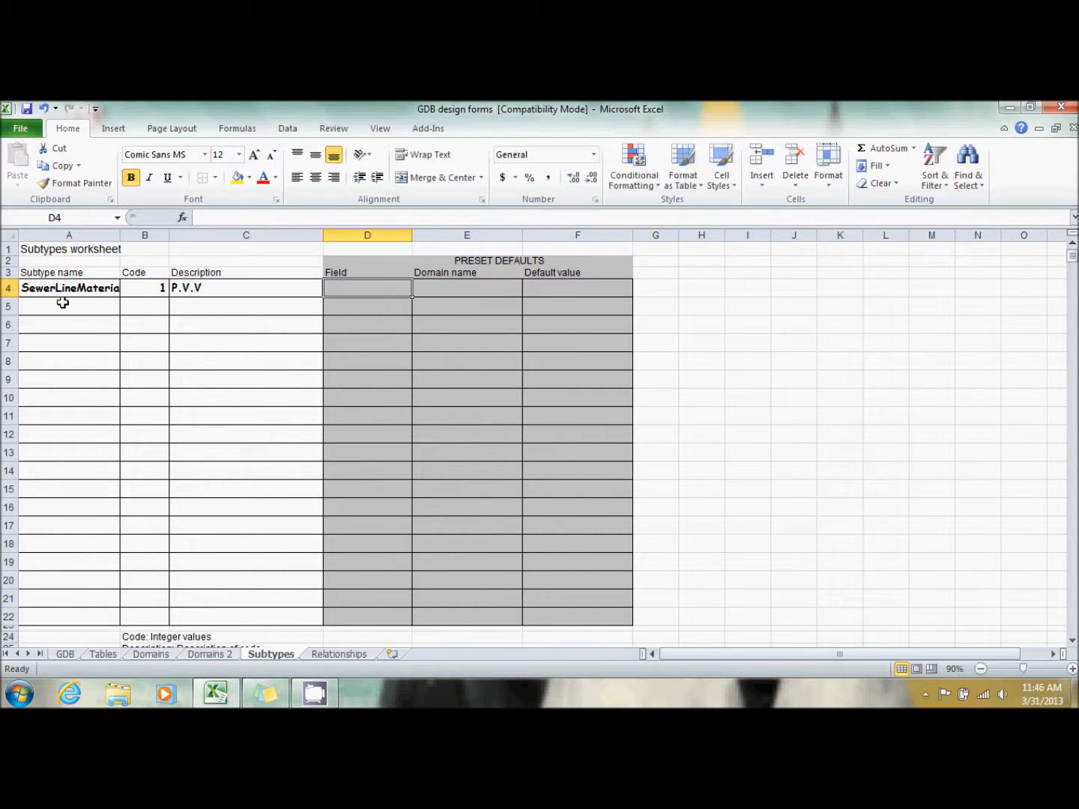
double_click(213, 287)
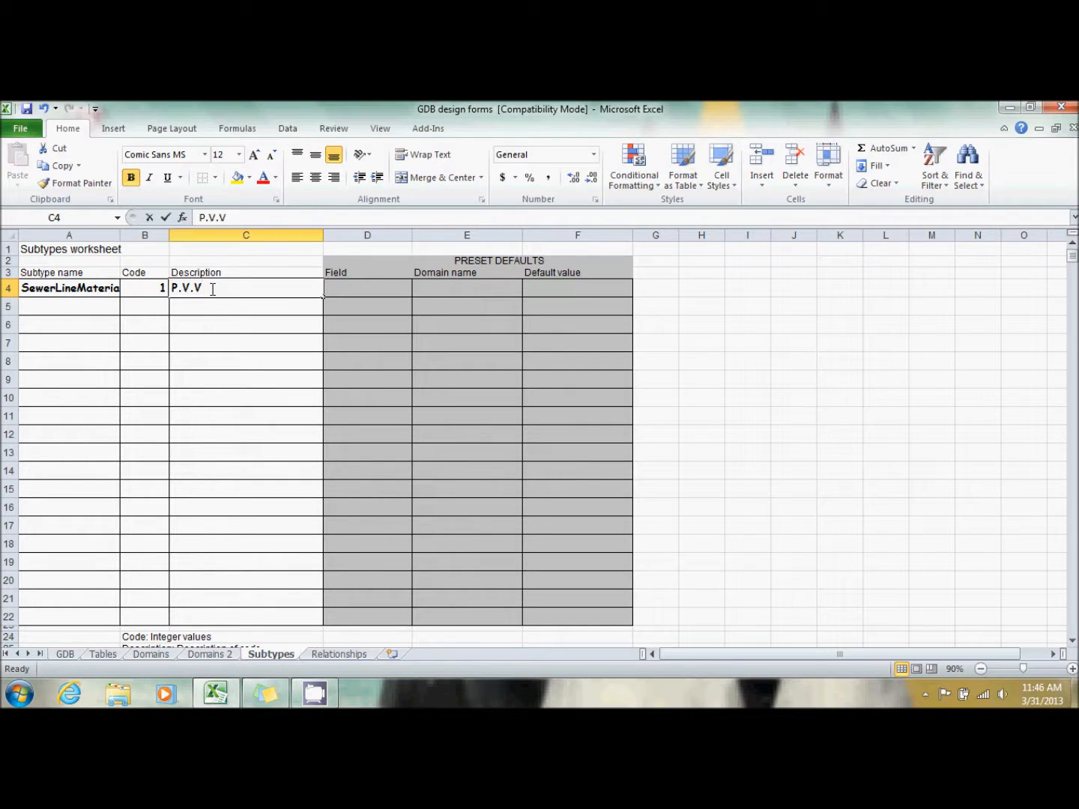
key("BackSpace")
type("C.")
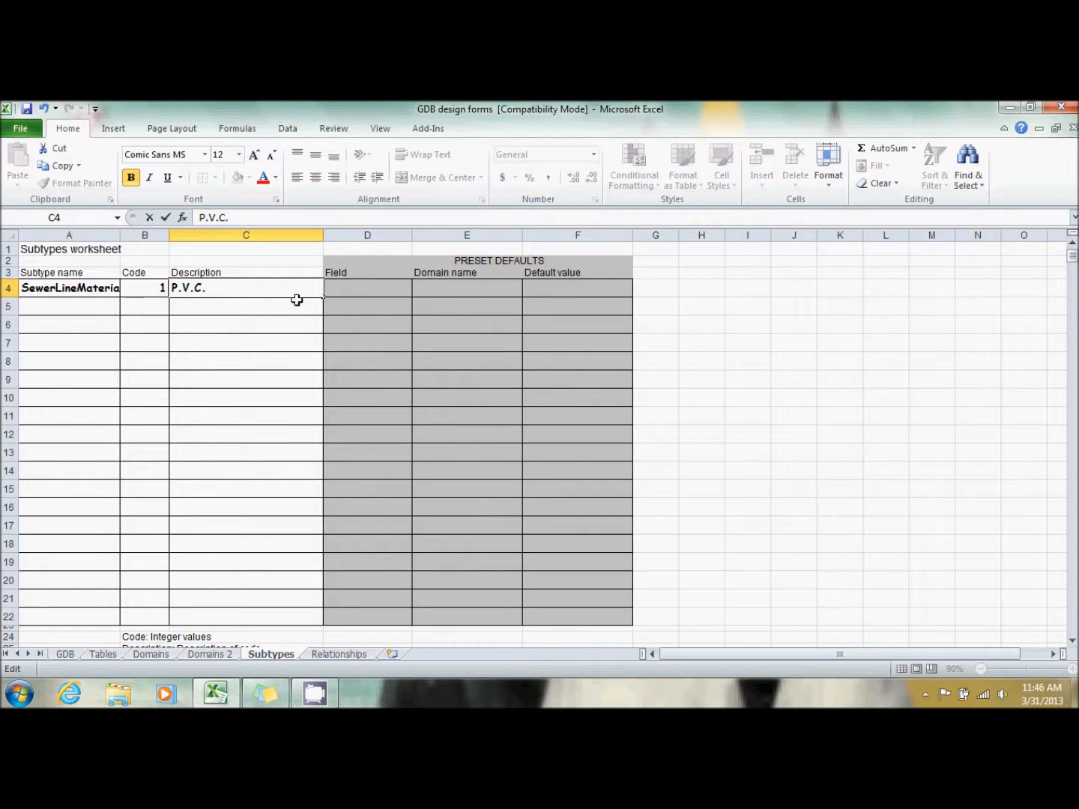
Step: List PipeSize, Description and YearBuilt as the preset default fields of the P.V.C. subtype in D4:D6
left_click(355, 288)
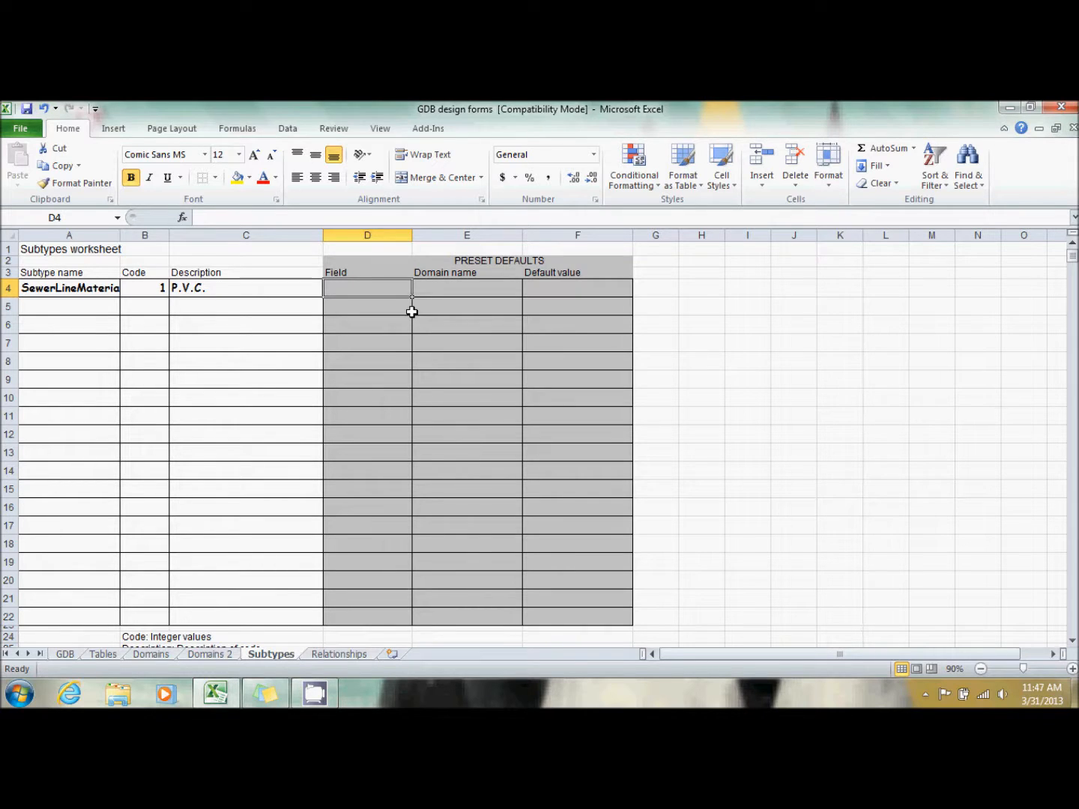
type("Pi")
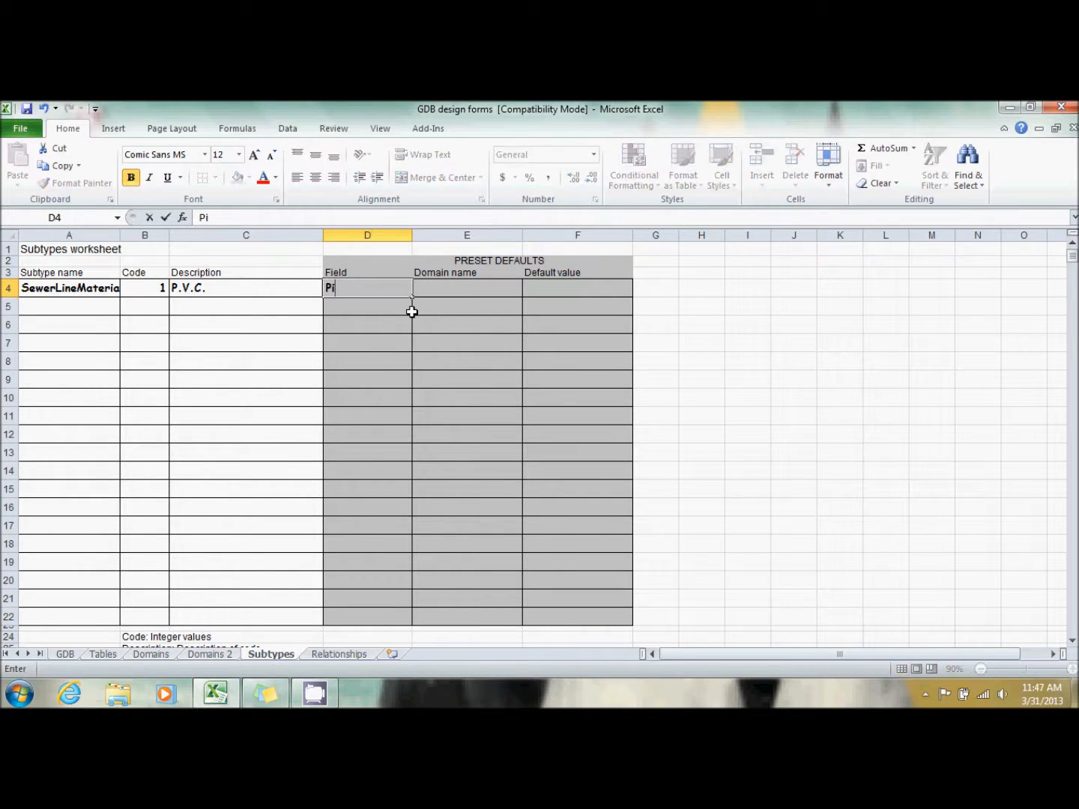
type("peSize")
key("Return")
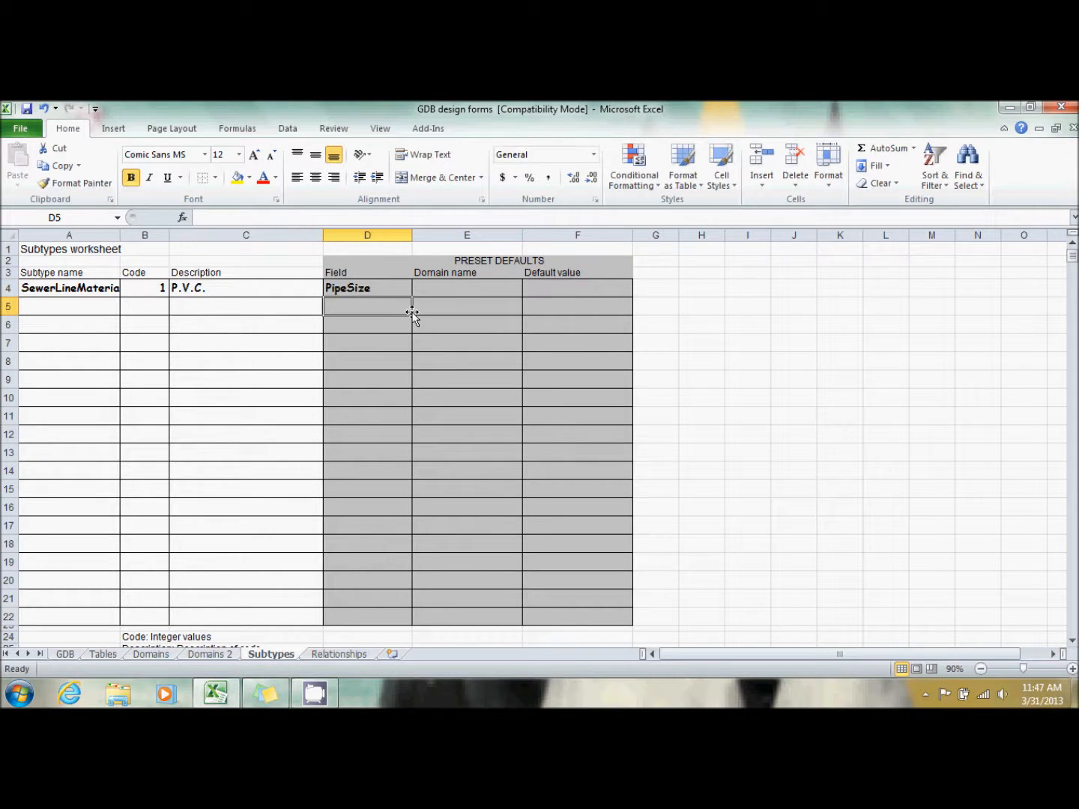
type("Description")
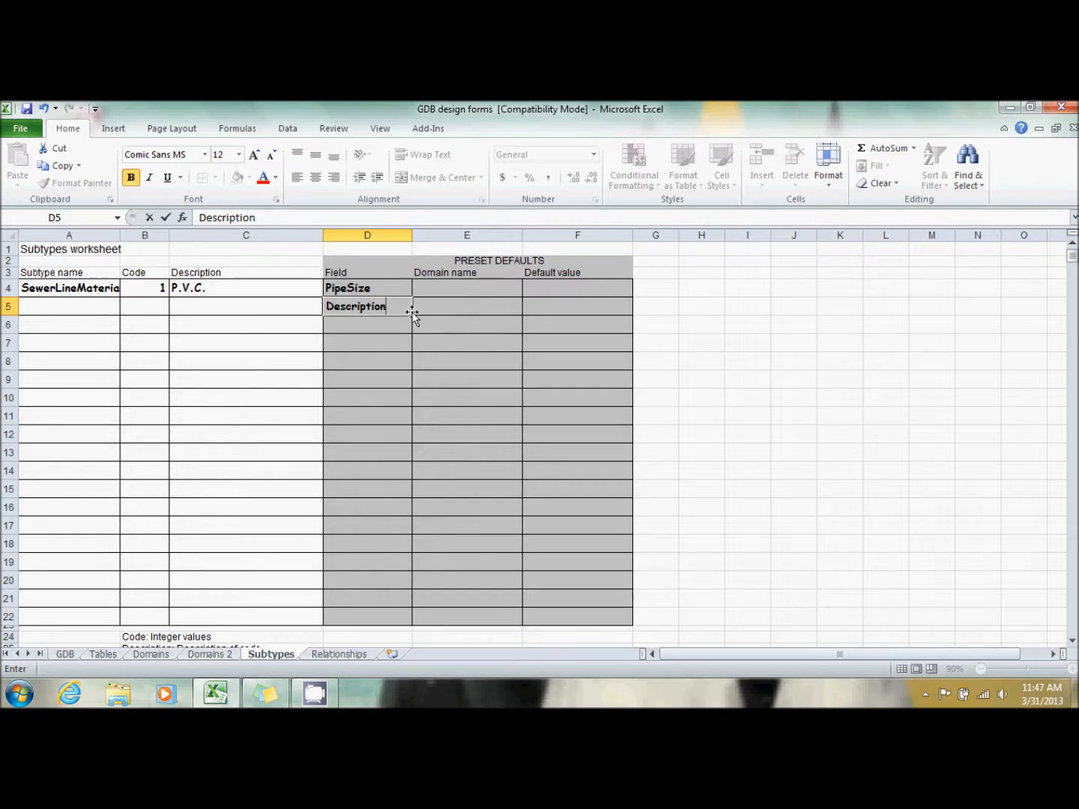
key("Return")
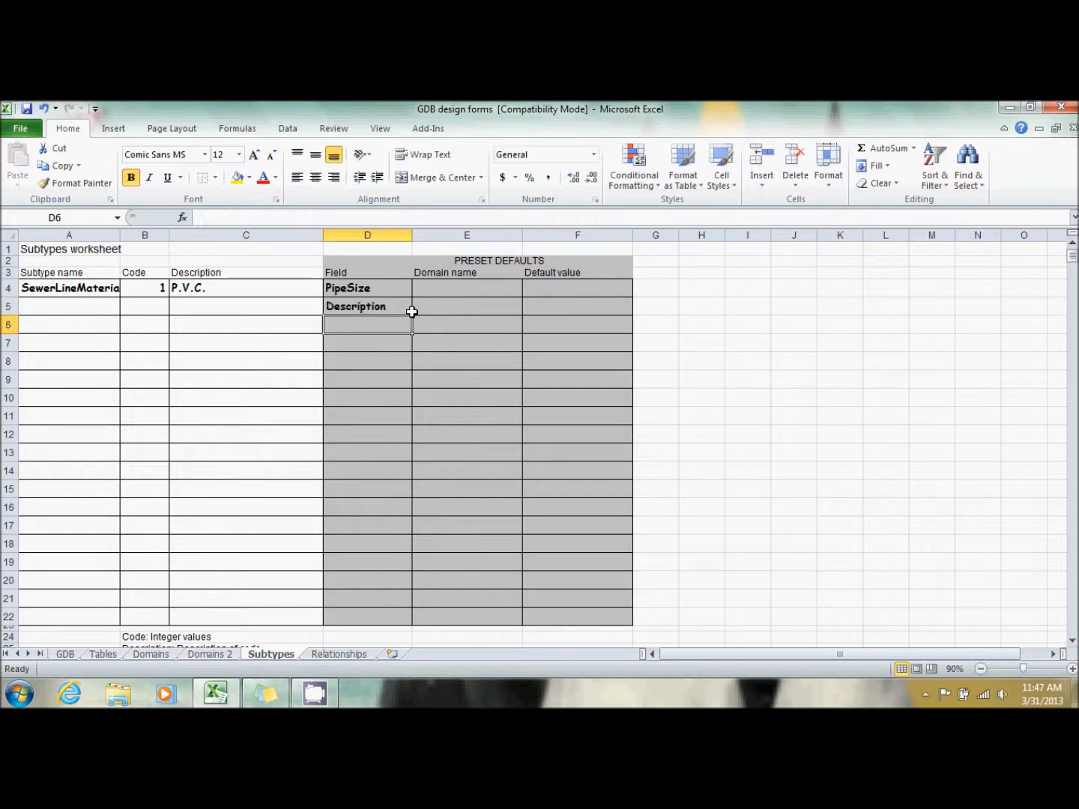
type("YearBuil")
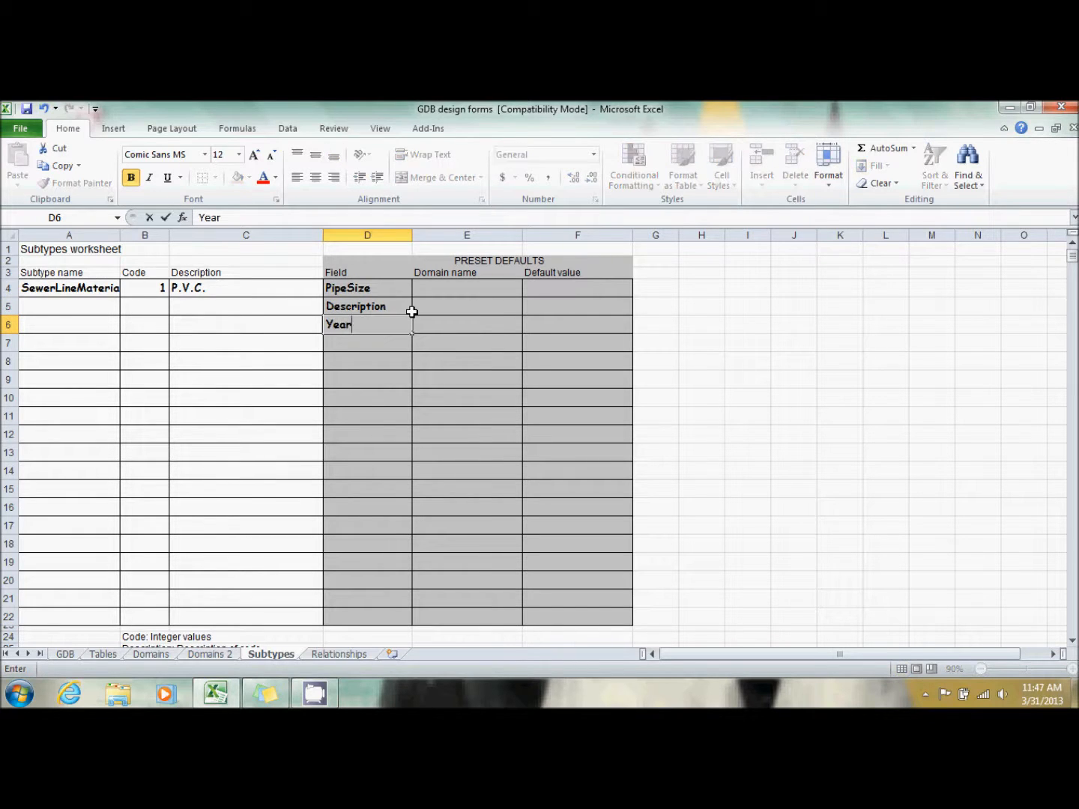
key("BackSpace")
type("lt")
key("Tab")
Step: Enter the domain name SewerPipeSize for the P.V.C. subtype's PipeSize field in E4
key("Up")
key("Up")
key("Up")
key("Down")
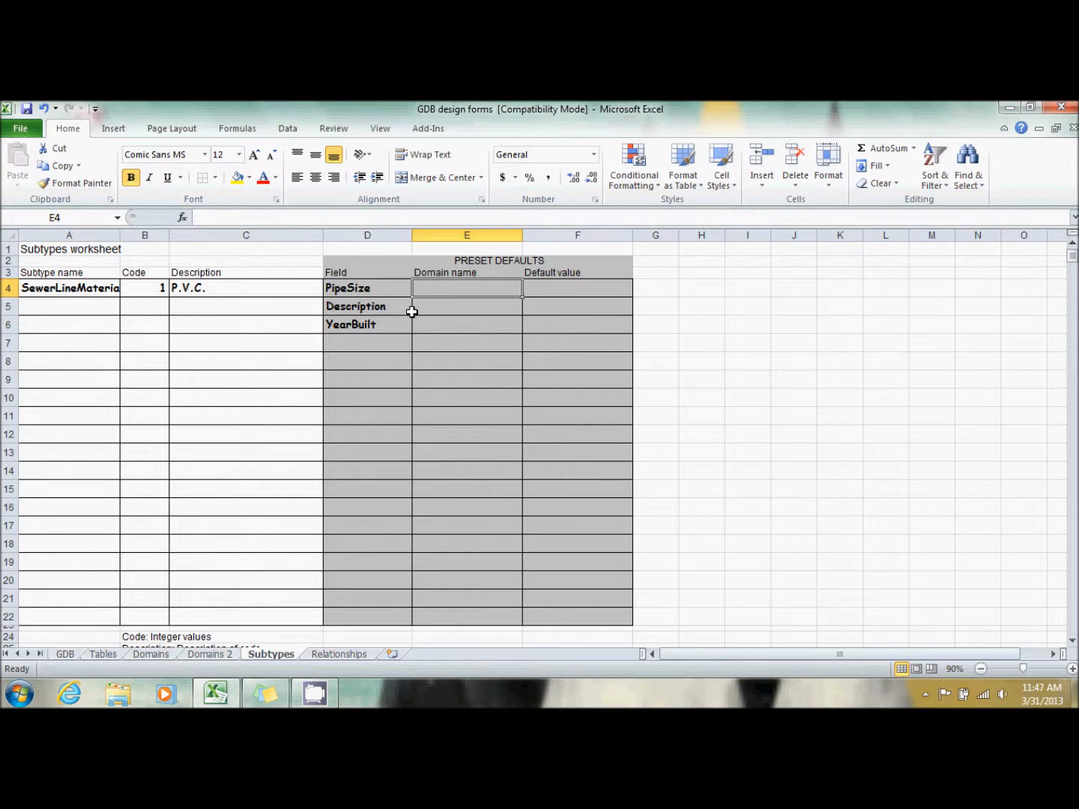
type("Sewe")
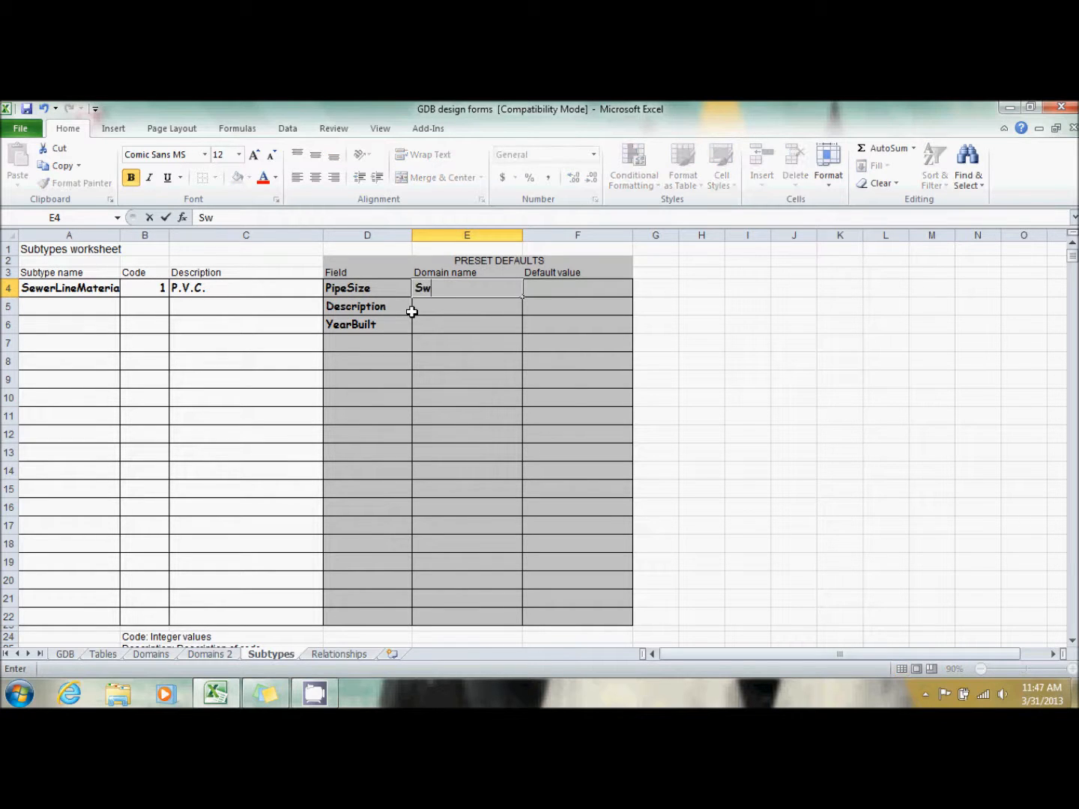
type("rPipeSize")
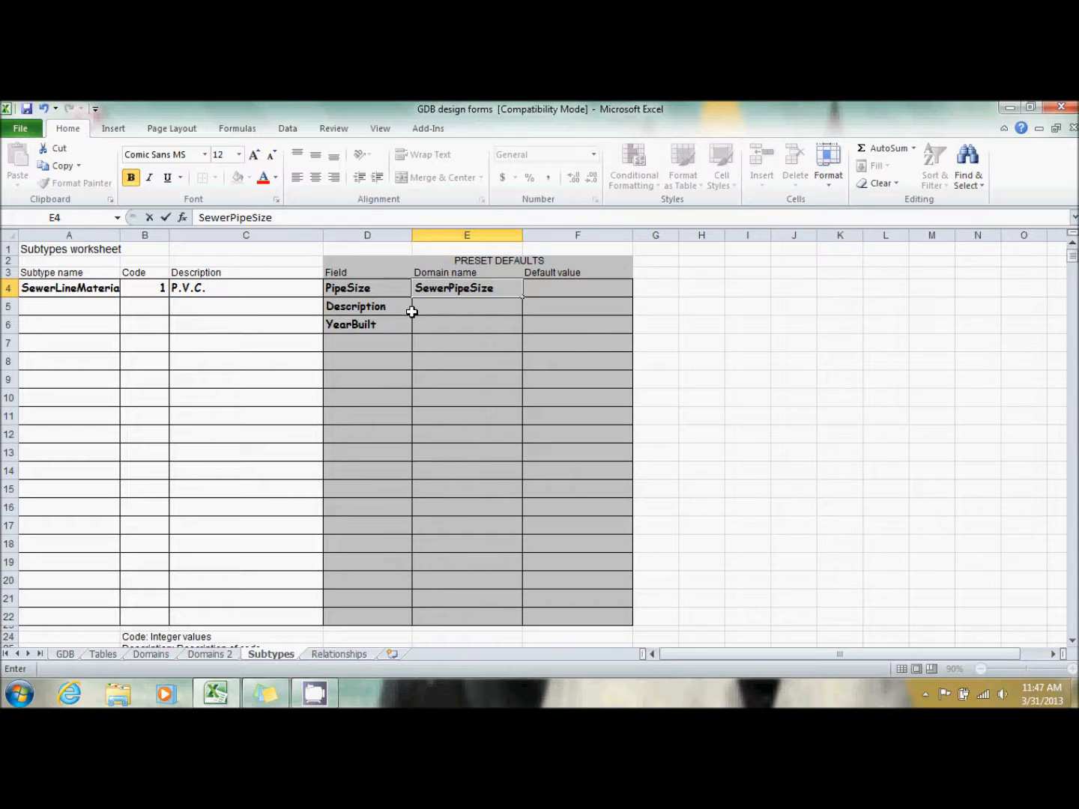
Step: Set the default value of the P.V.C. subtype's PipeSize field to 8 in F4
key("Tab")
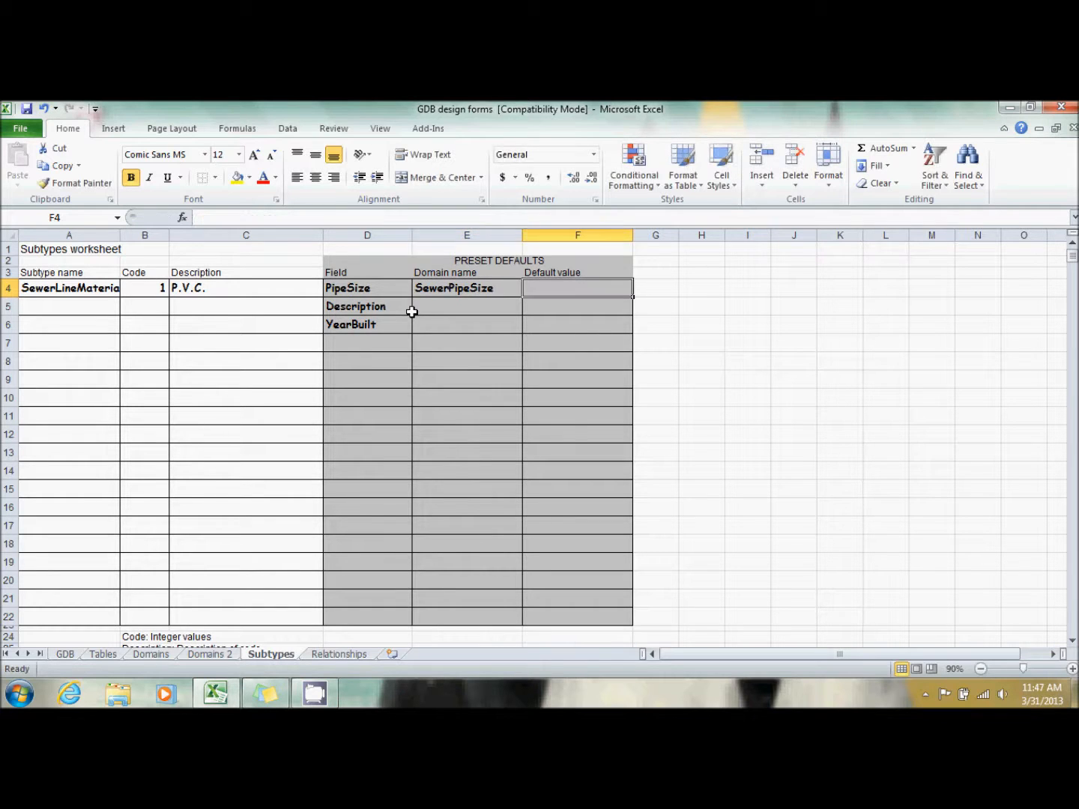
type("8")
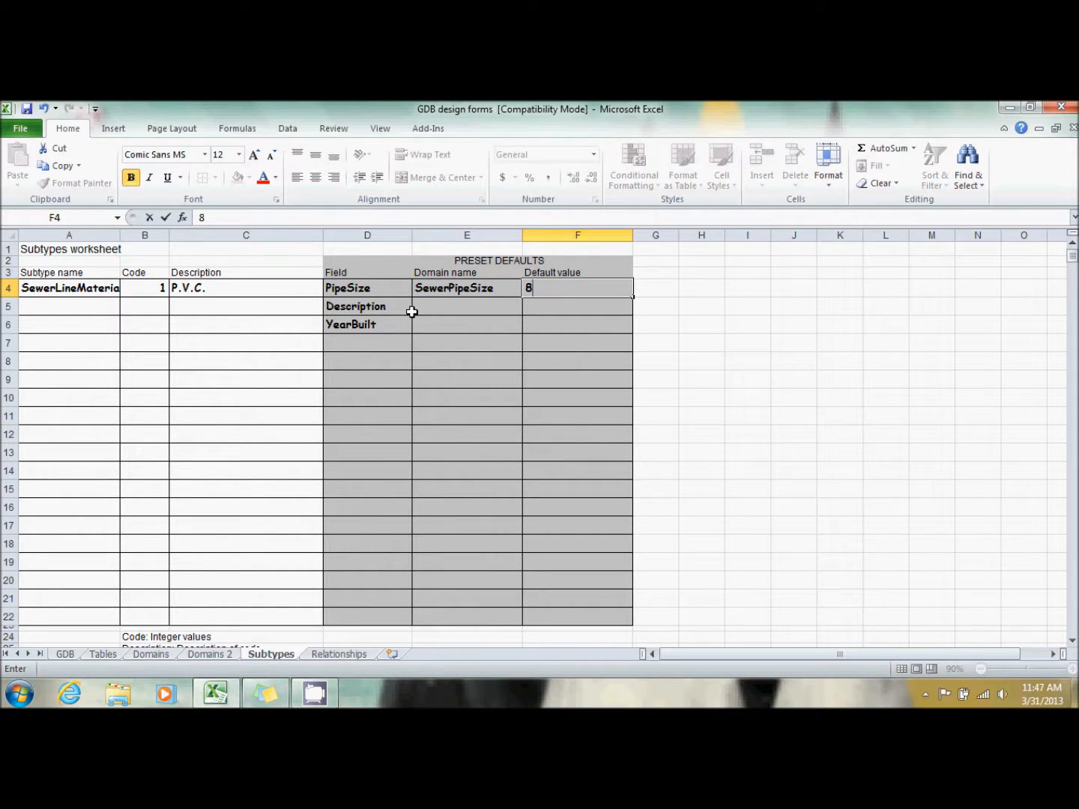
key("Return")
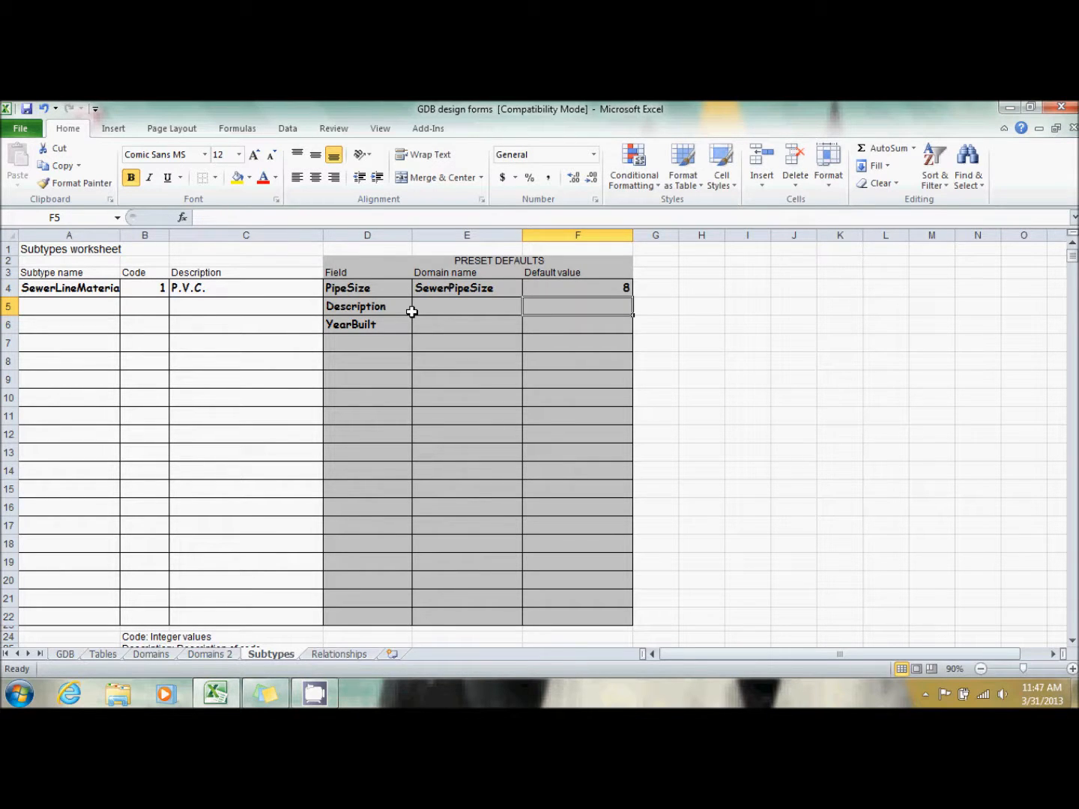
Step: Enter the P.V.C. subtype's remaining default values: Oleander for Description in F5 and 2010 for YearBuilt in F6
left_click(414, 314)
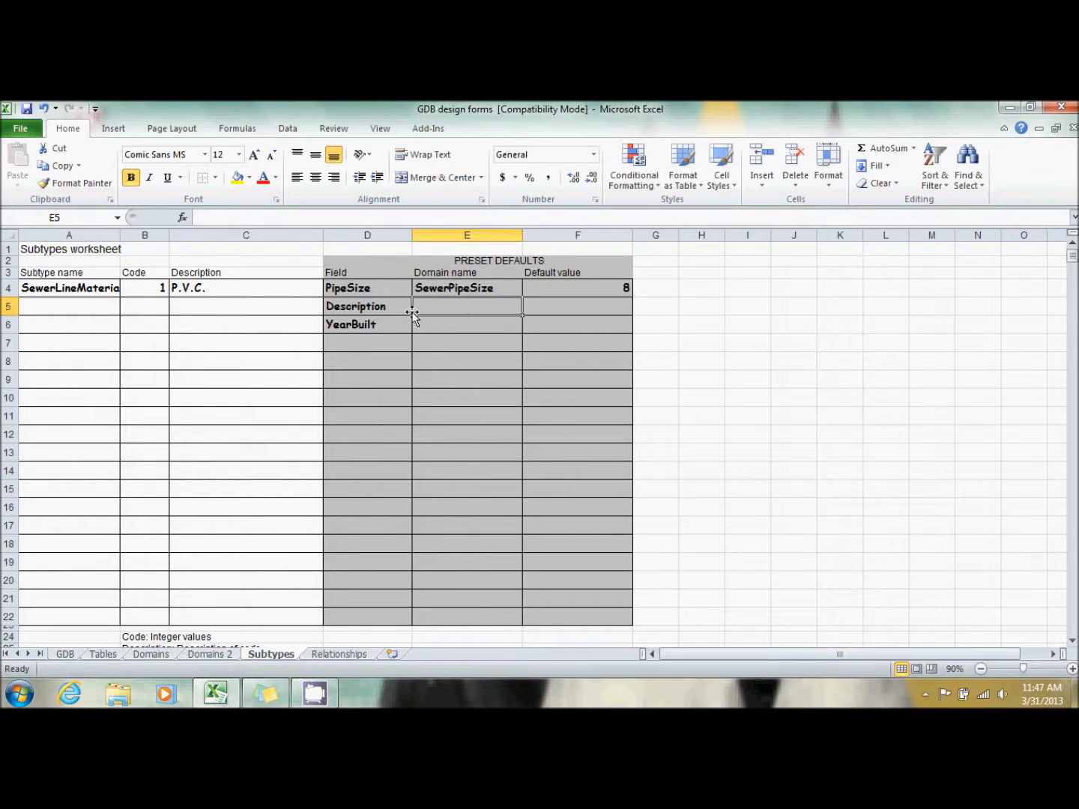
key("Tab")
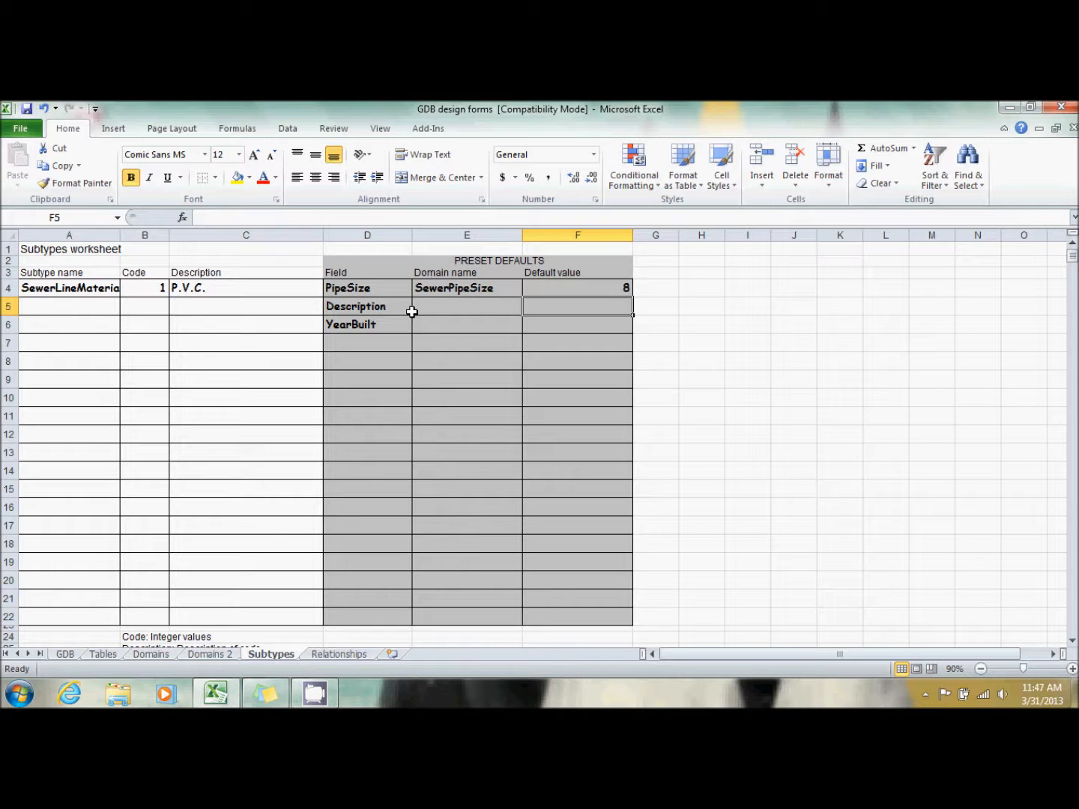
type("On")
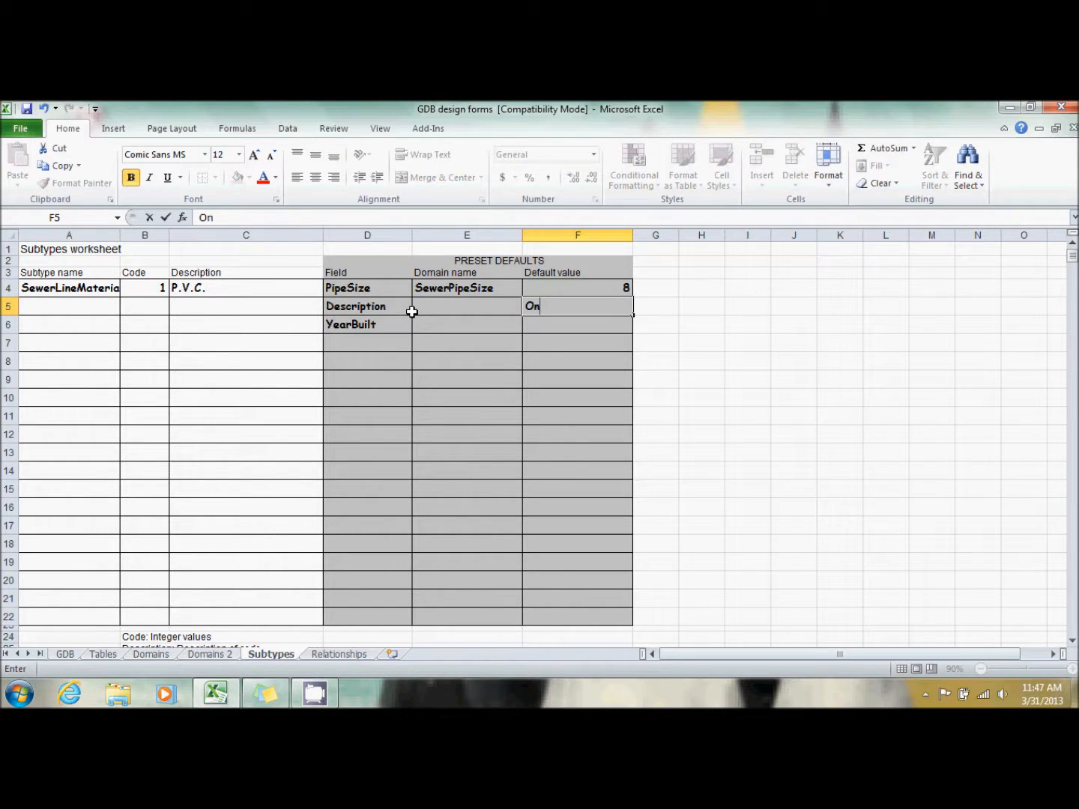
type("lean")
key("BackSpace")
key("BackSpace")
key("BackSpace")
key("BackSpace")
key("BackSpace")
type("leander")
key("Return")
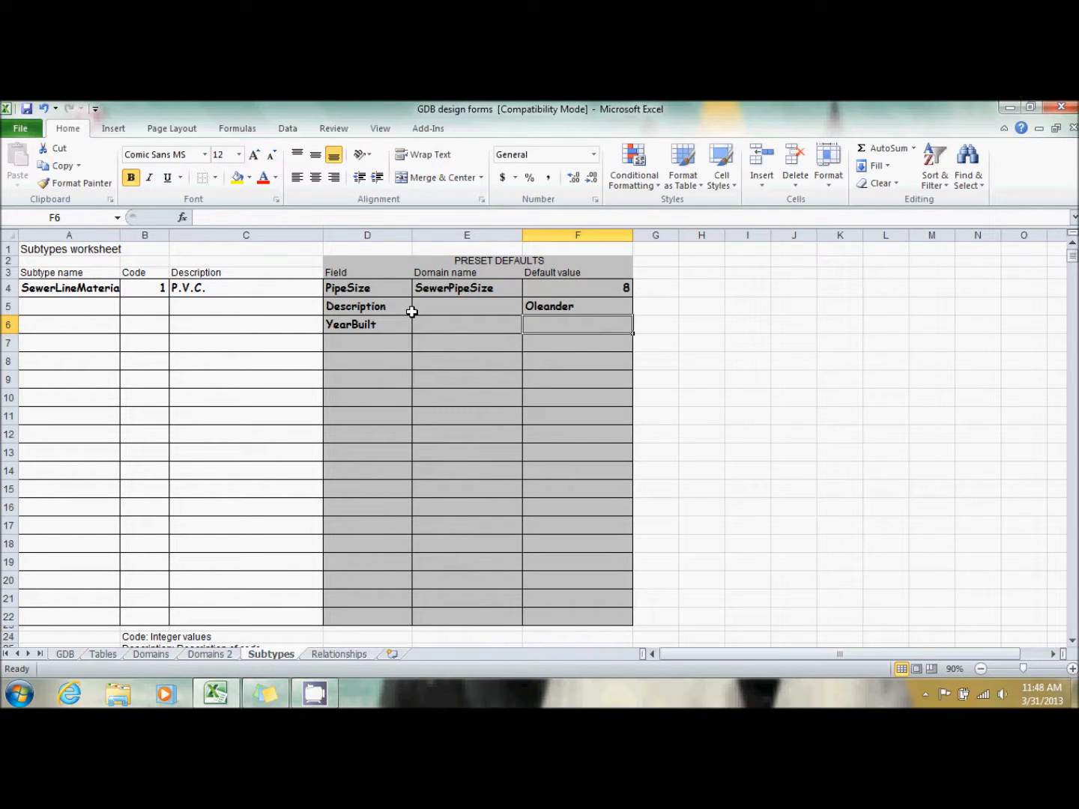
type("2010")
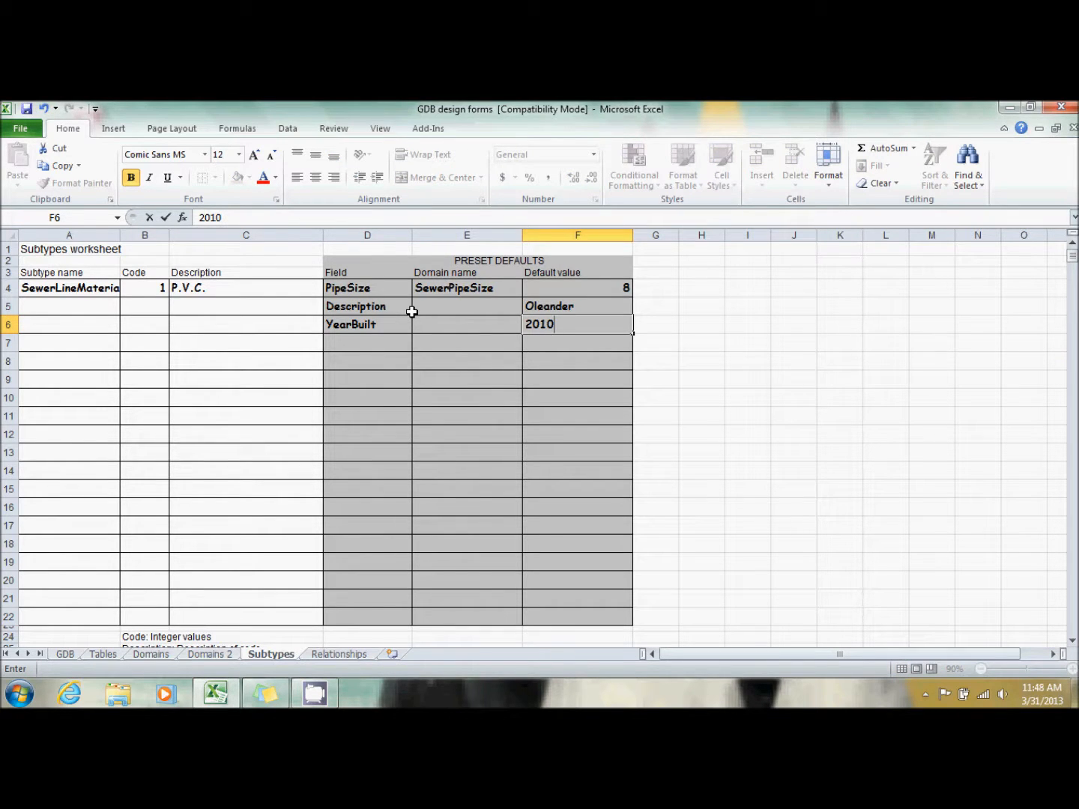
key("Return")
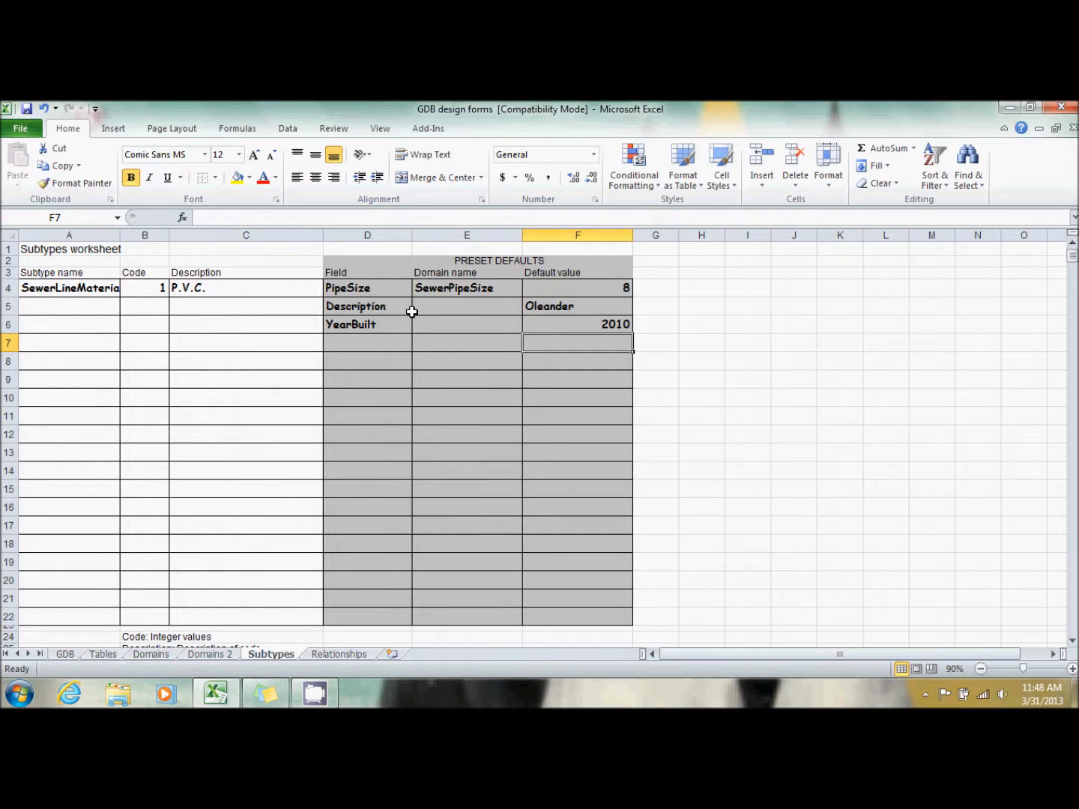
Step: Add a second subtype in row 7 with the code 2 and the description HDPE
key("Left")
key("Left")
key("Left")
key("Left")
type("2")
key("Tab")
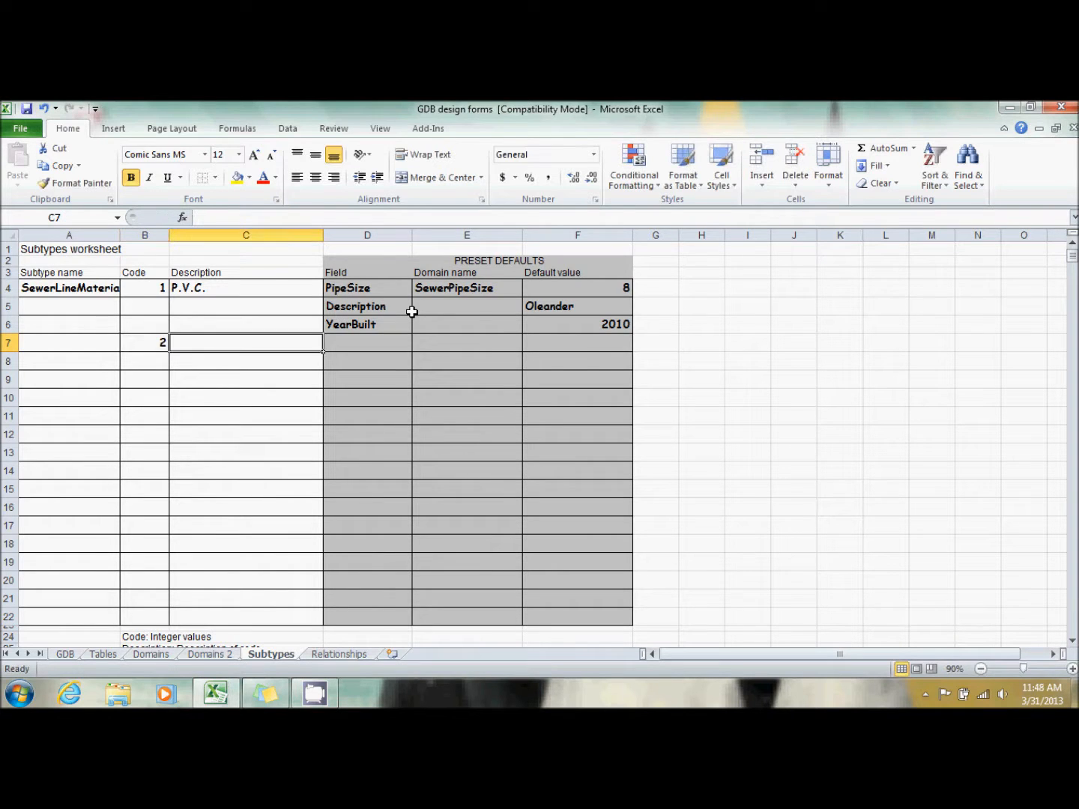
type("HDPE")
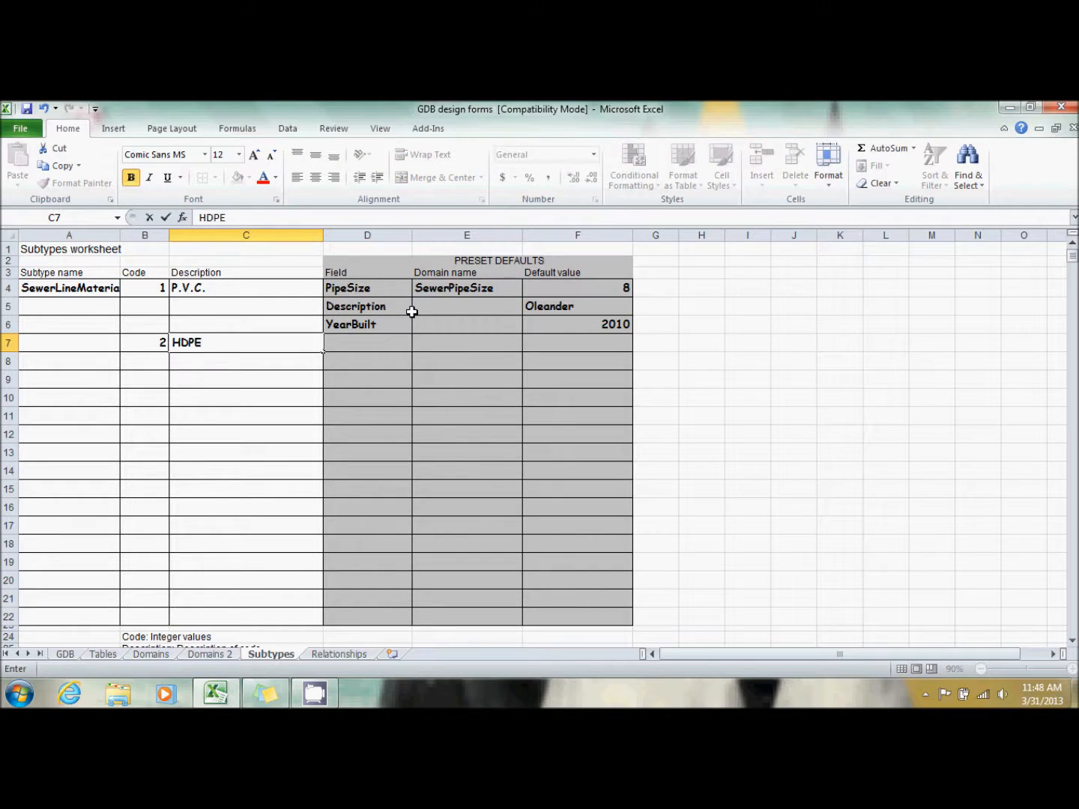
key("Tab")
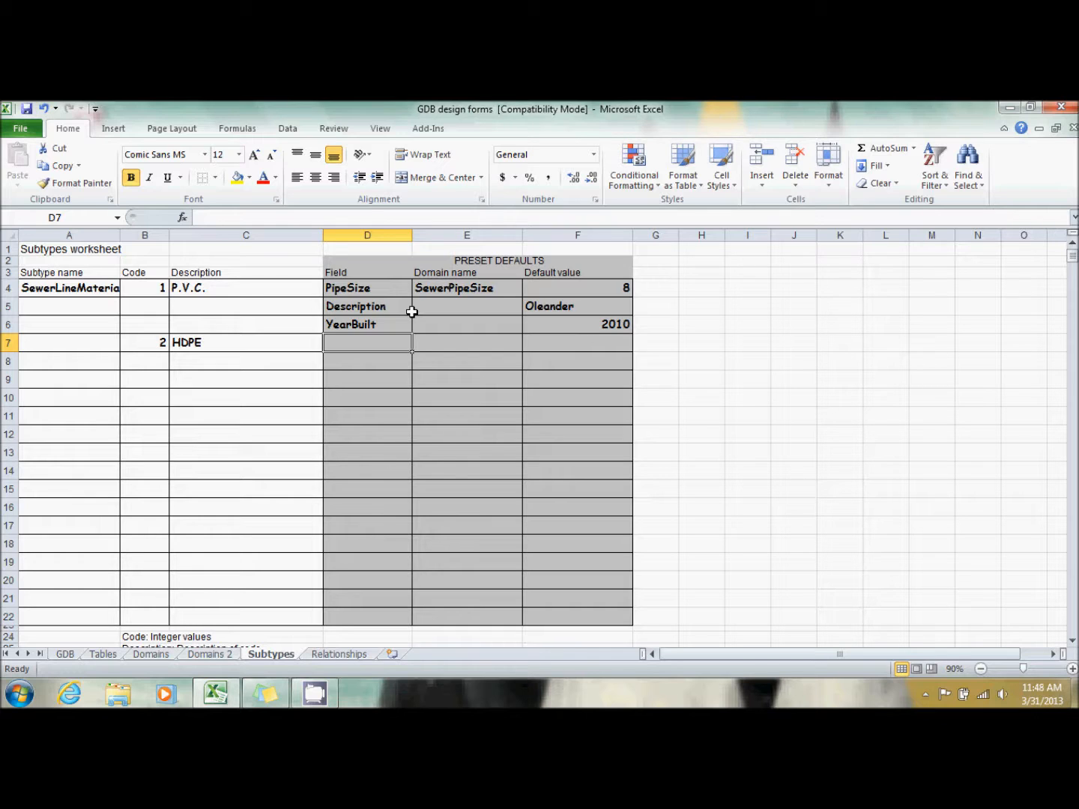
Step: List PipeSize, Description and YearBuilt as the preset default fields of the HDPE subtype in D7:D9
type("pipesize")
key("Return")
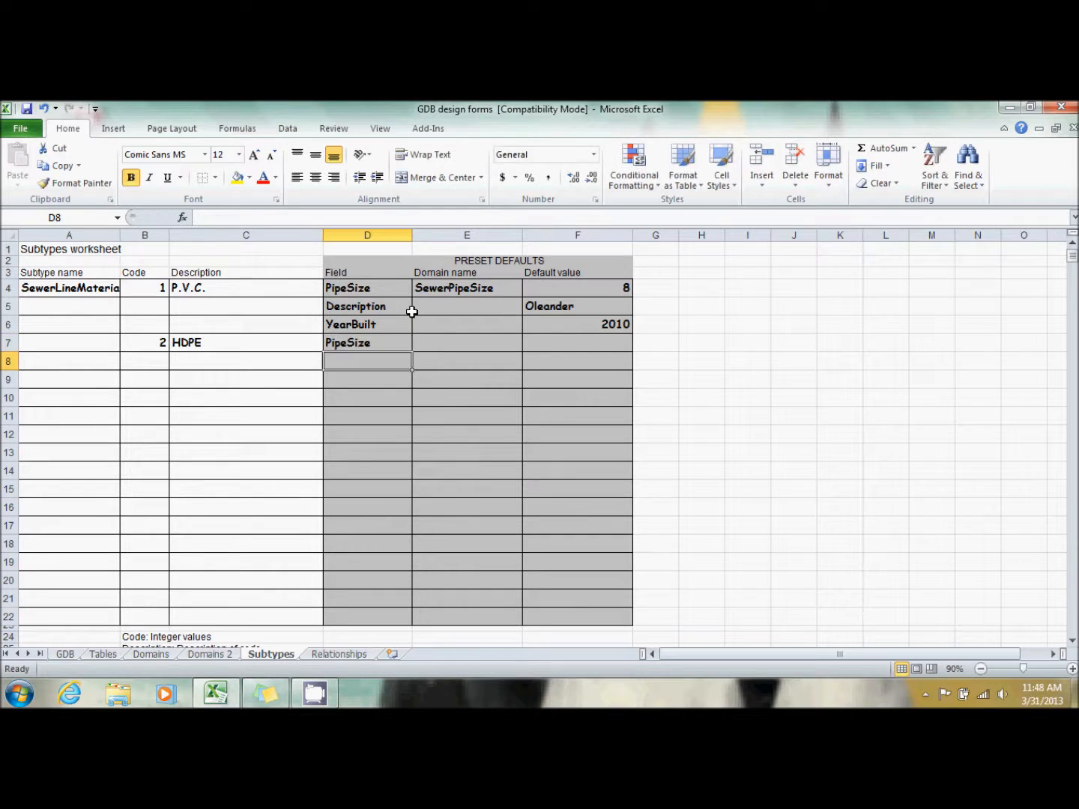
type("description")
key("Return")
type("yearbuilt")
key("Tab")
Step: Enter the domain name SewerPipeSize for the HDPE subtype's PipeSize field in E7
key("Up")
key("Up")
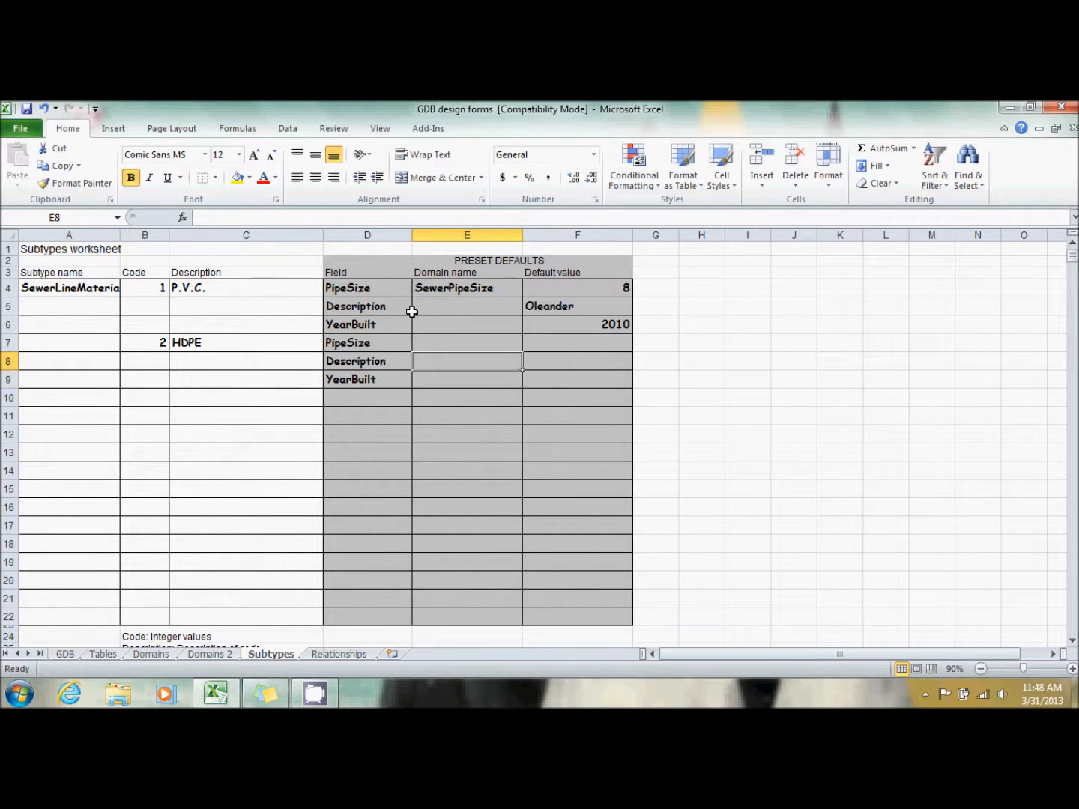
type("s")
key("Return")
Step: Fill in the HDPE subtype's default values in F7:F9: 10 for PipeSize, Oleander for Description and 2010 for YearBuilt
key("Tab")
key("Up")
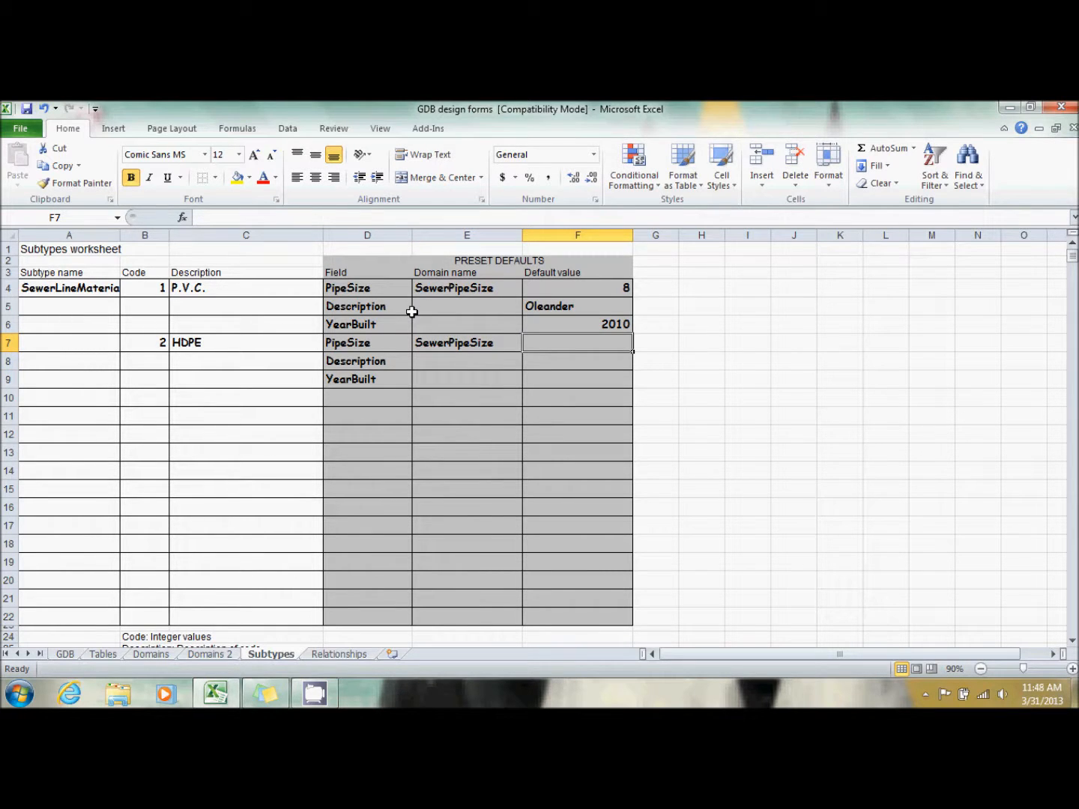
type("10")
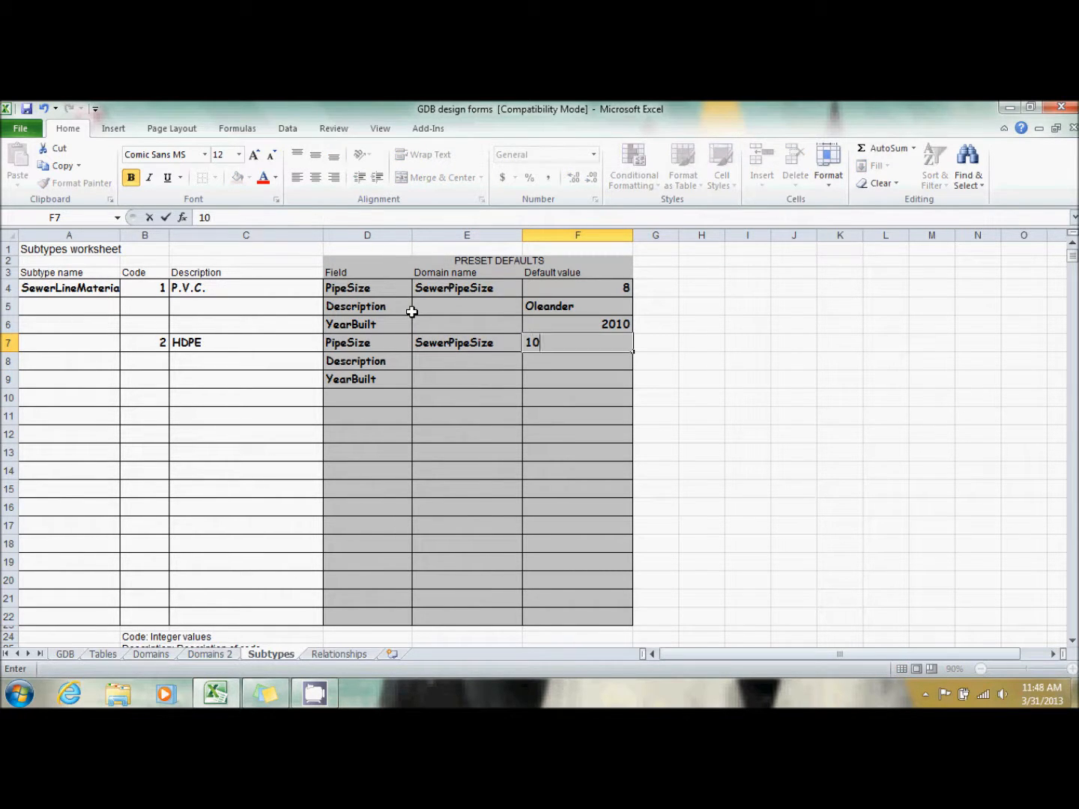
key("Return")
type("o")
key("Return")
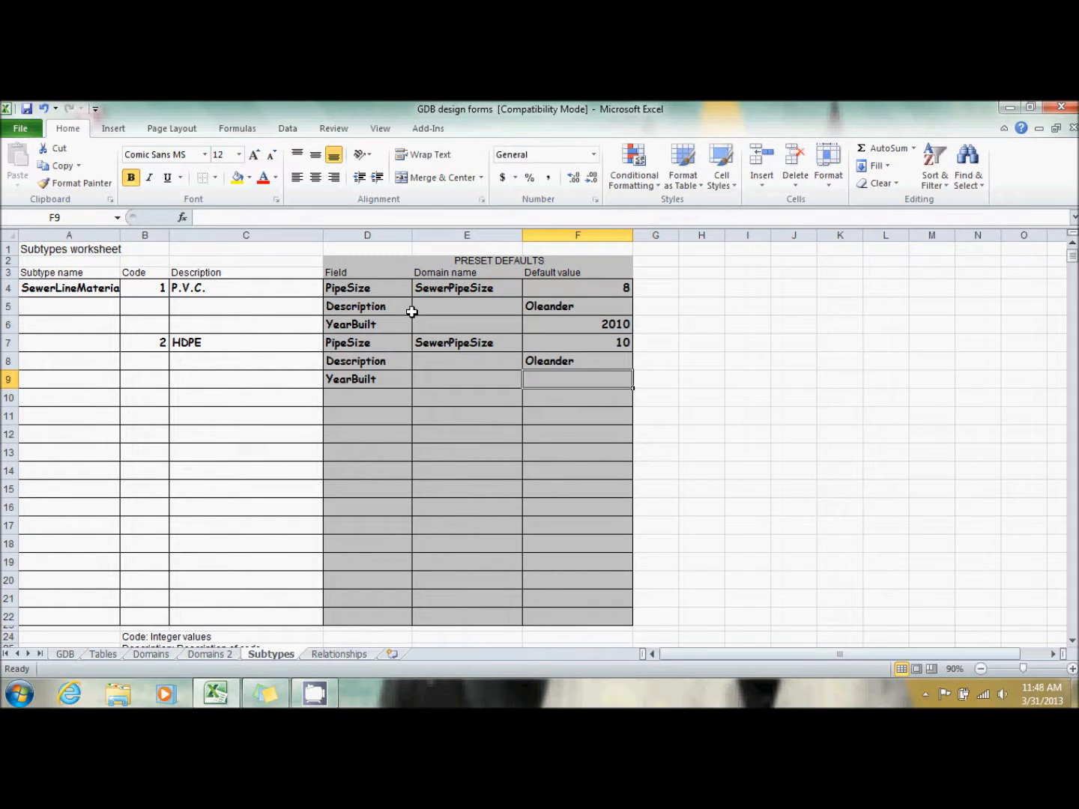
type("2010")
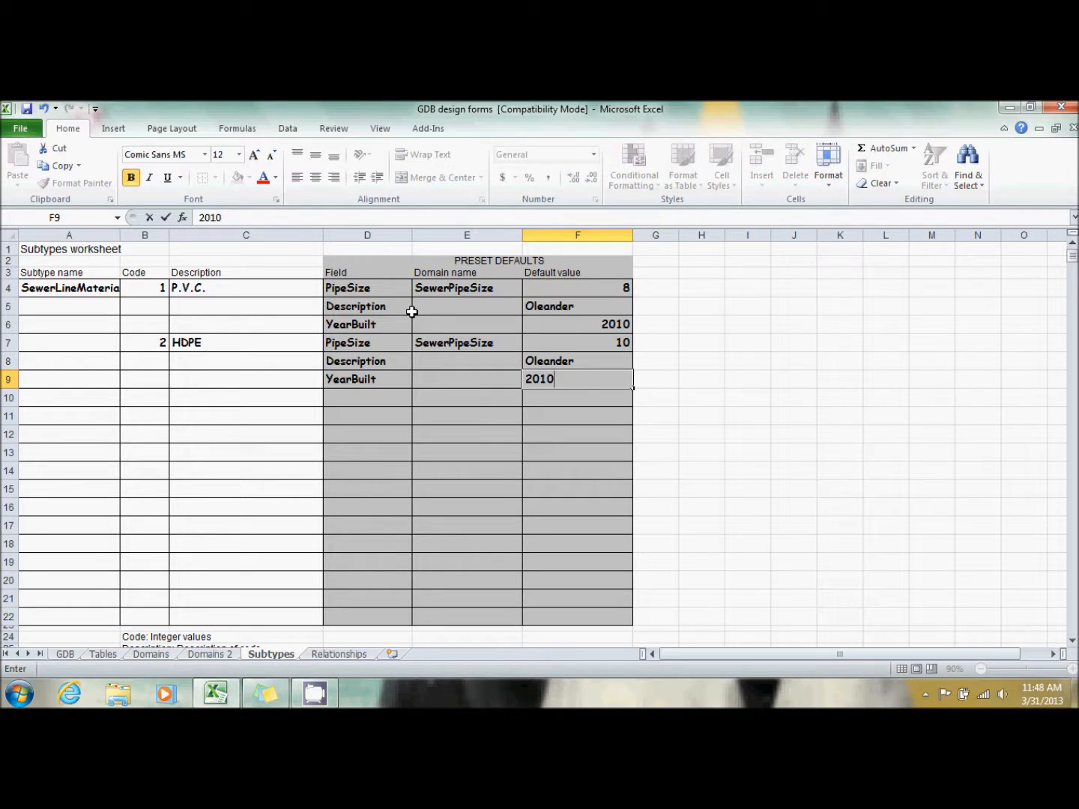
key("Return")
Step: Add a third subtype in row 10 with the code 3 and the description DI
key("Left")
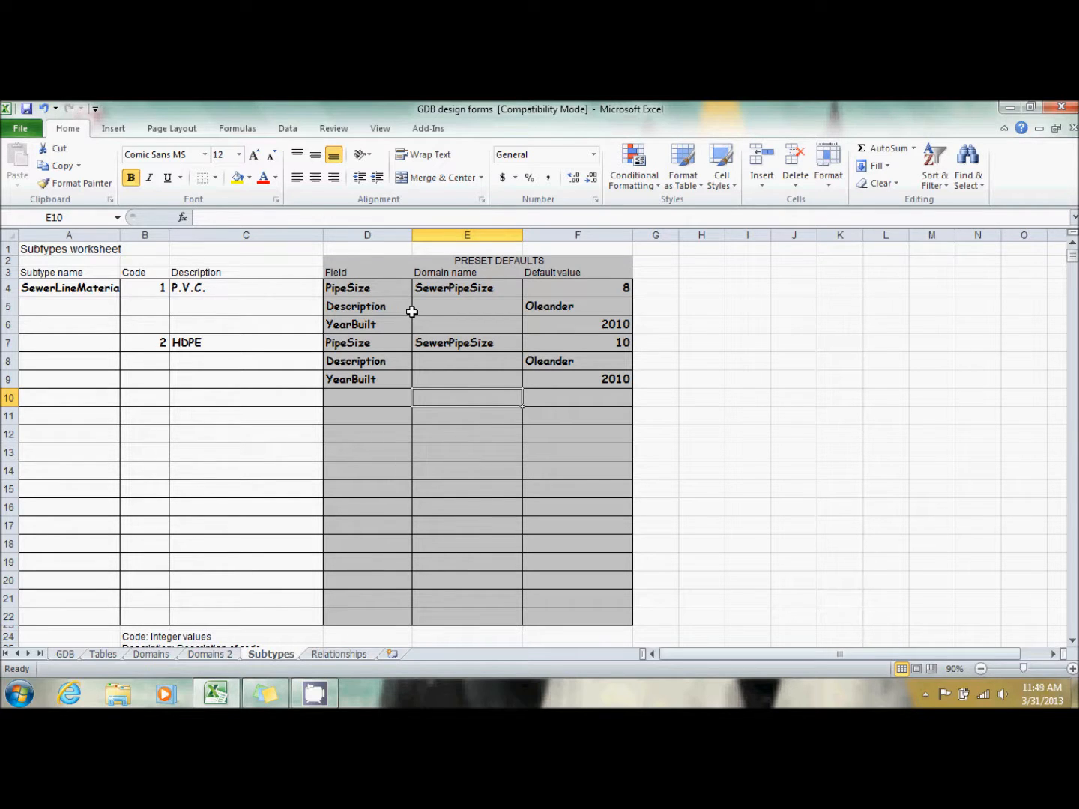
key("Left")
key("Left")
key("Left")
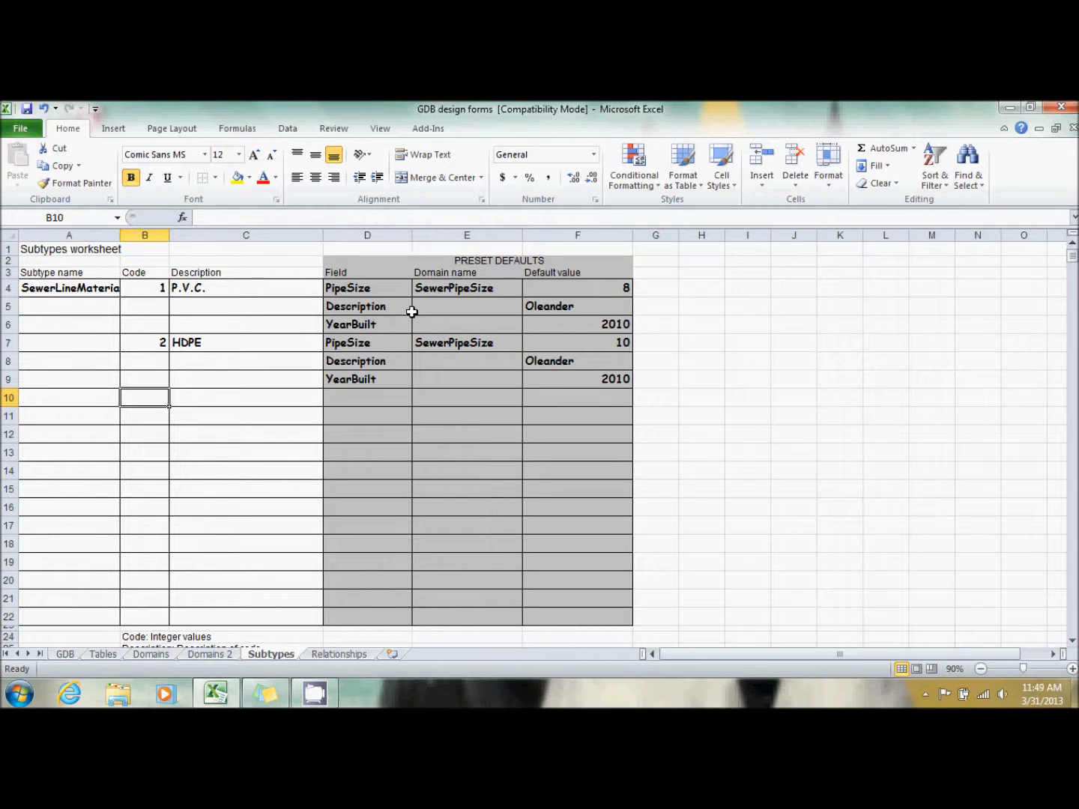
type("3")
key("Tab")
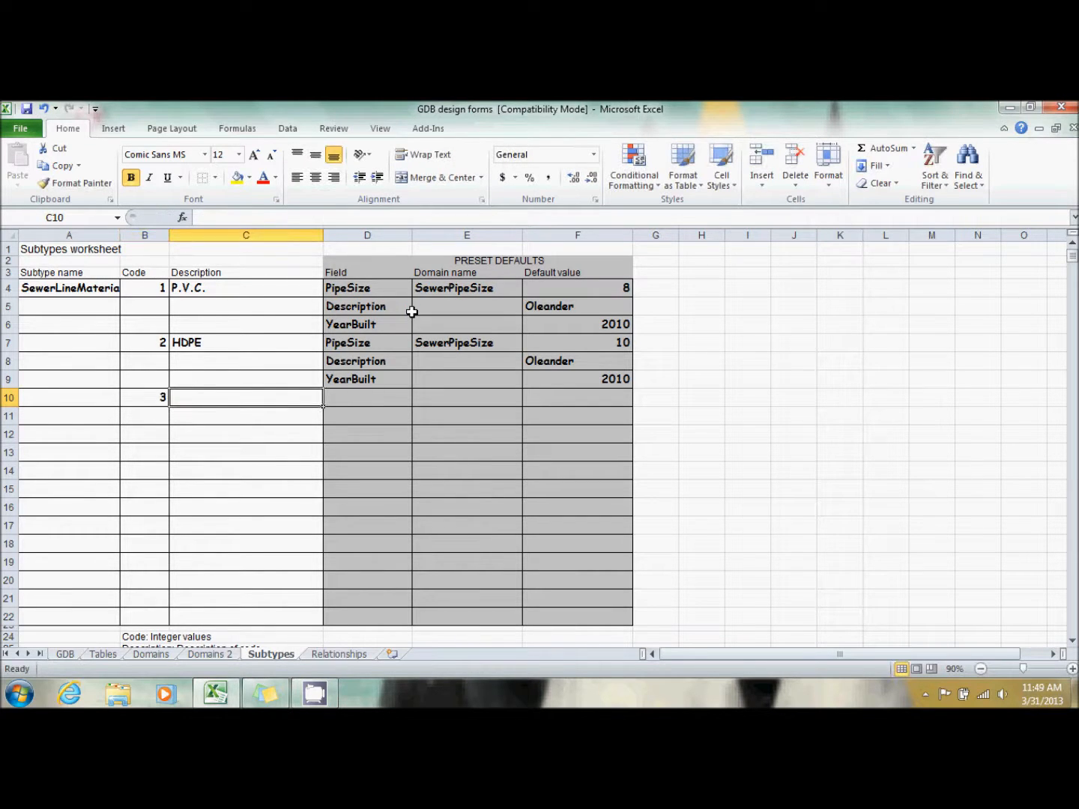
type("DI")
key("Tab")
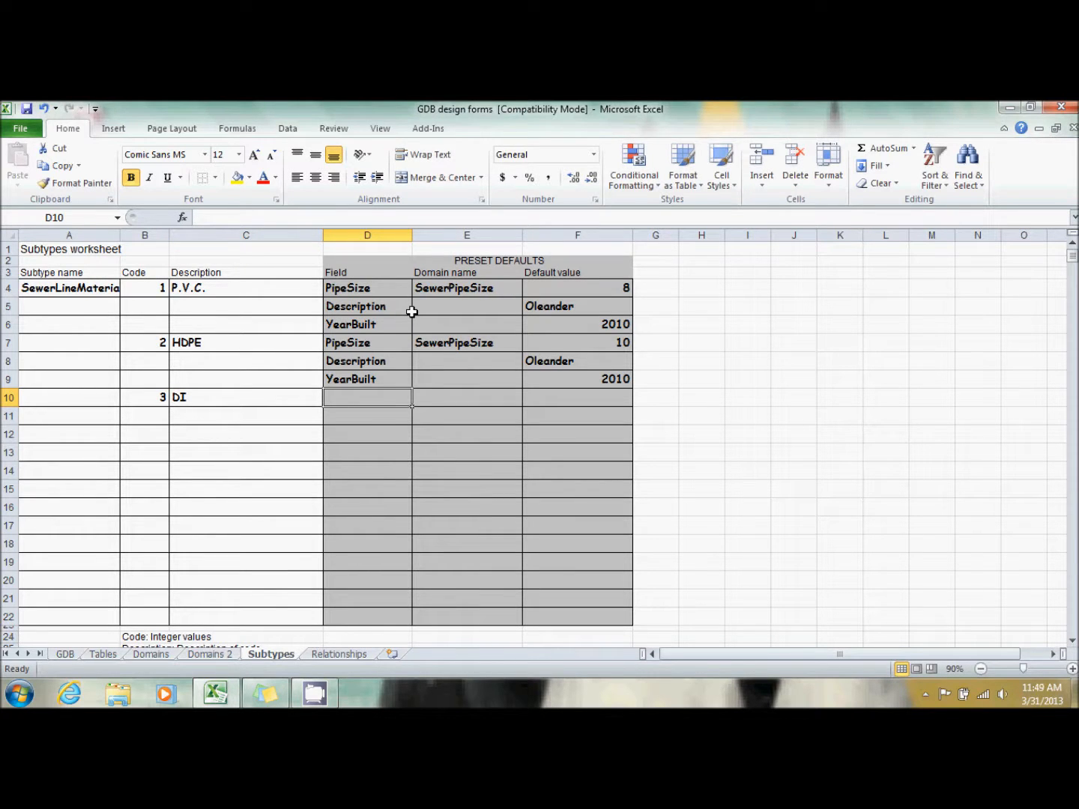
Step: List PipeSize, Description and YearBuilt as the preset default fields of the DI subtype in D10:D12
type("pipeSize")
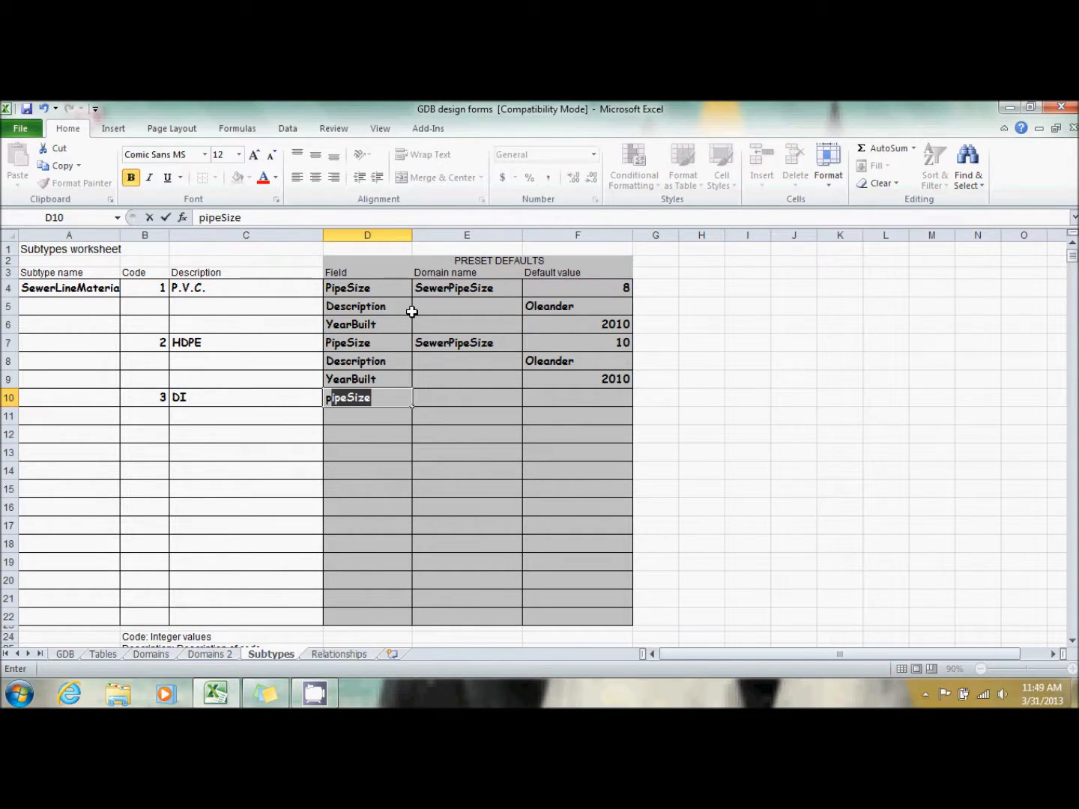
key("Return")
type("description")
key("Return")
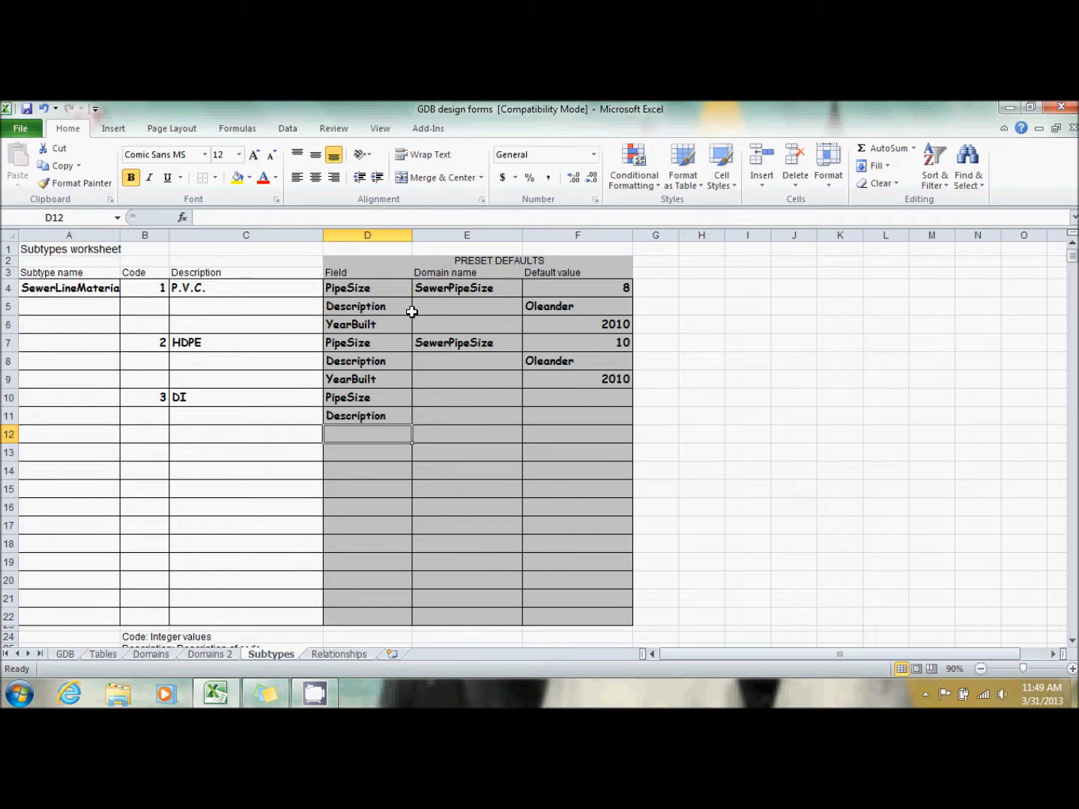
key("Up")
key("Down")
type("y")
key("Tab")
Step: Enter the domain name SewerPipeSize for the DI subtype's PipeSize field in E10
key("Up")
key("Up")
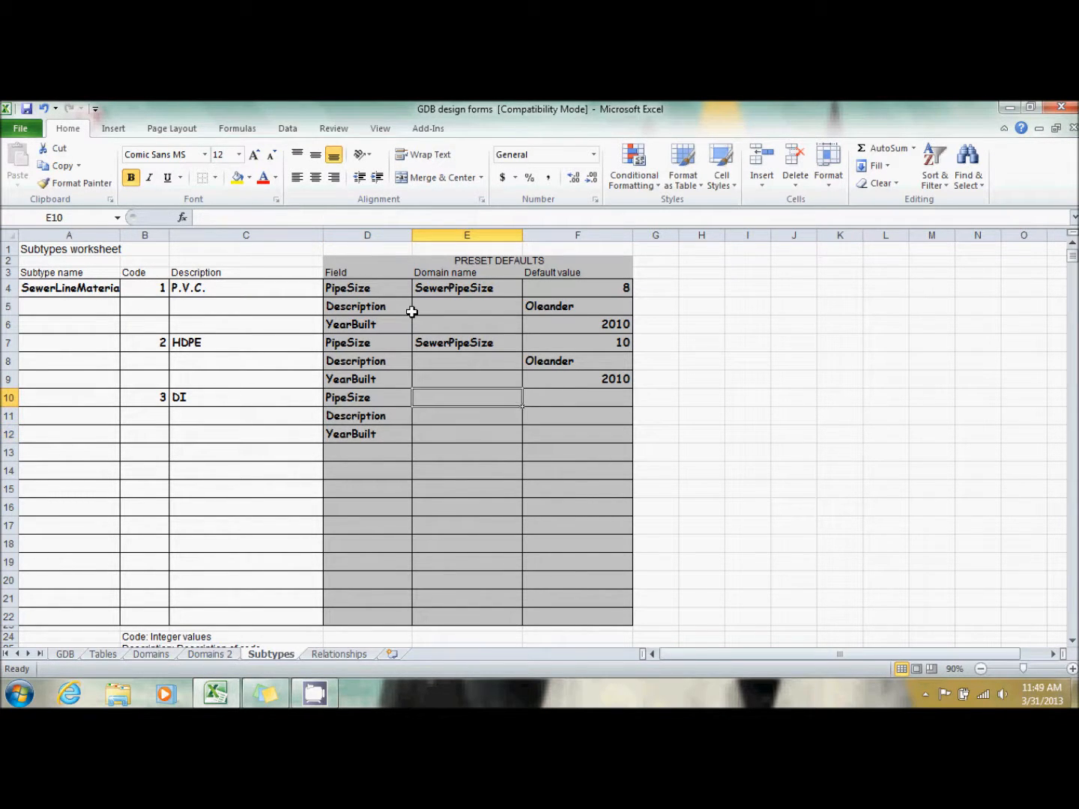
type("sewerPipeSize")
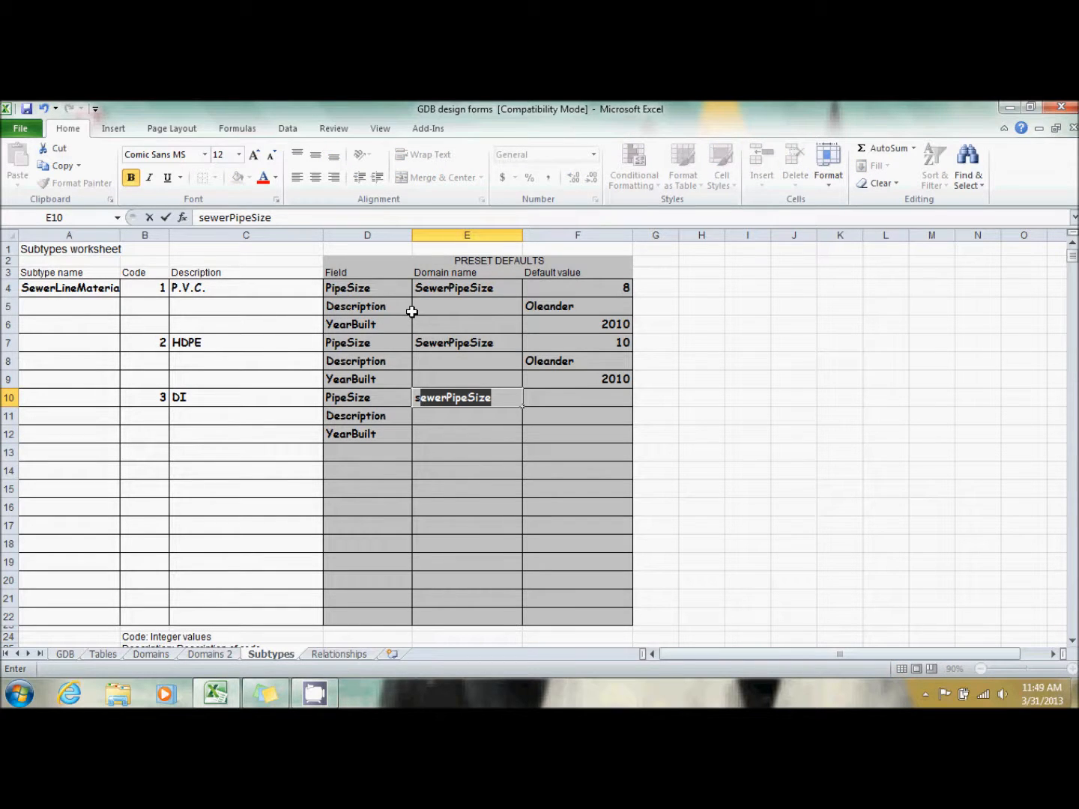
key("Tab")
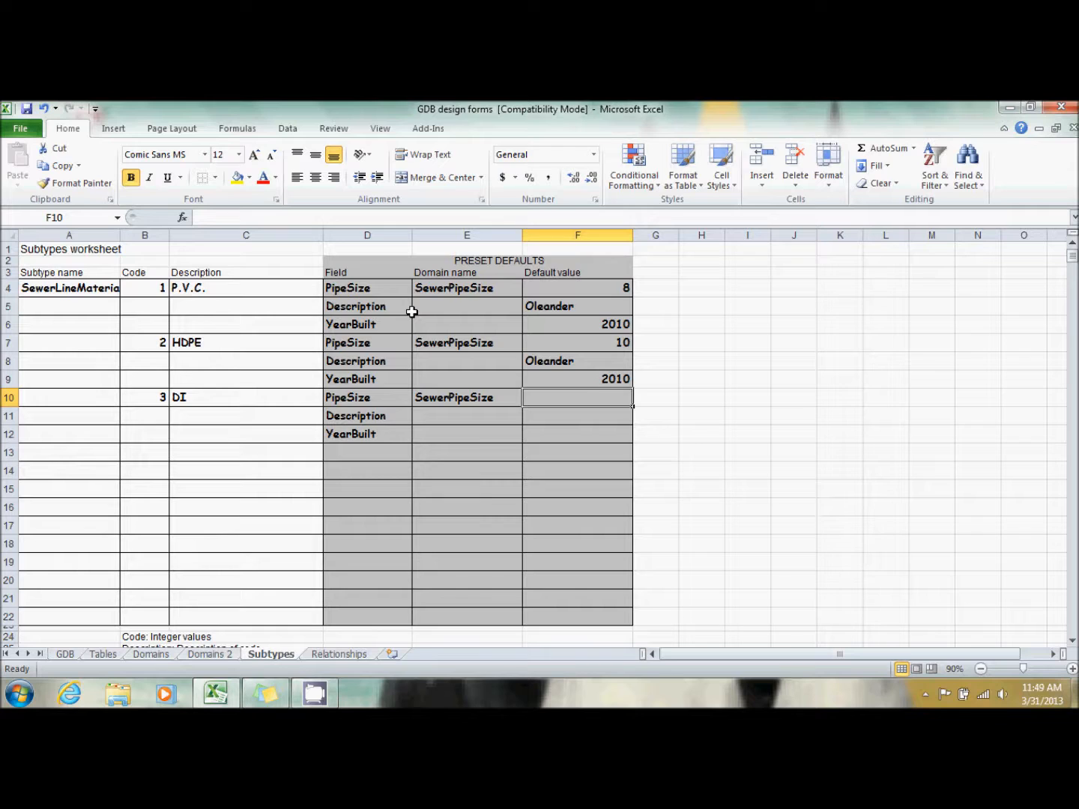
Step: Fill in the DI subtype's default values in F10:F12: 12 for PipeSize, Oleander for Description and 2010 for YearBuilt
type("12")
key("Return")
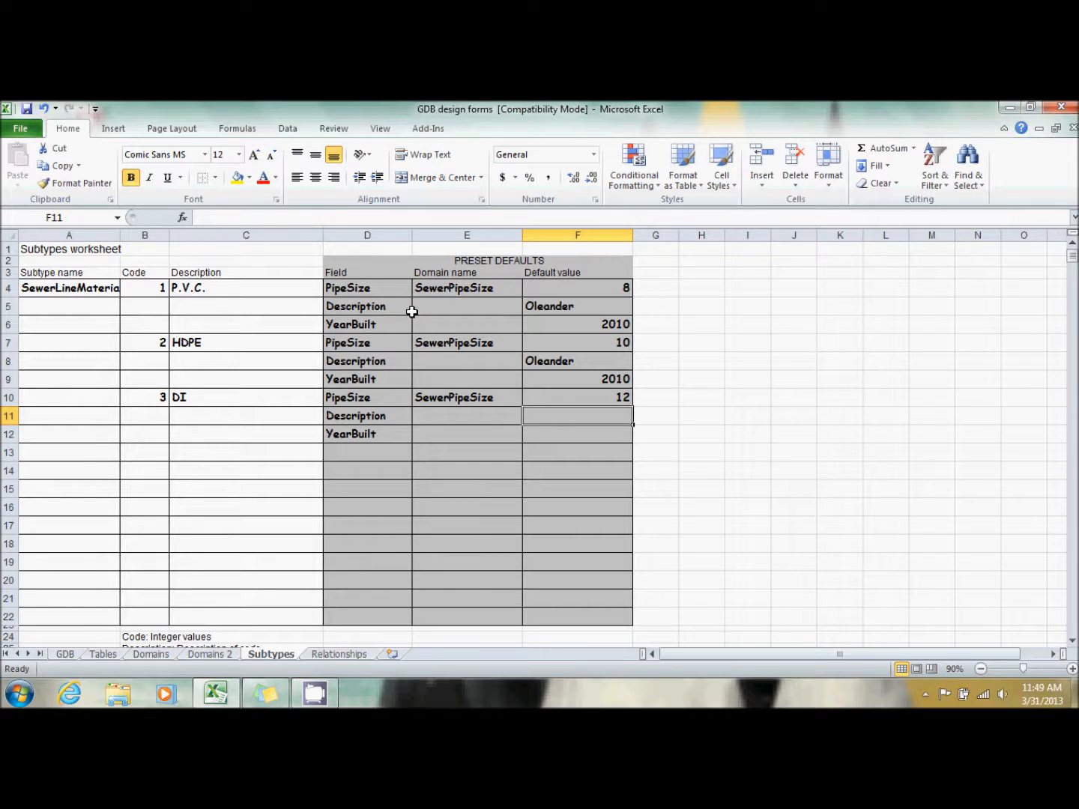
key("Down")
key("Left")
key("Up")
key("Right")
type("O")
key("Return")
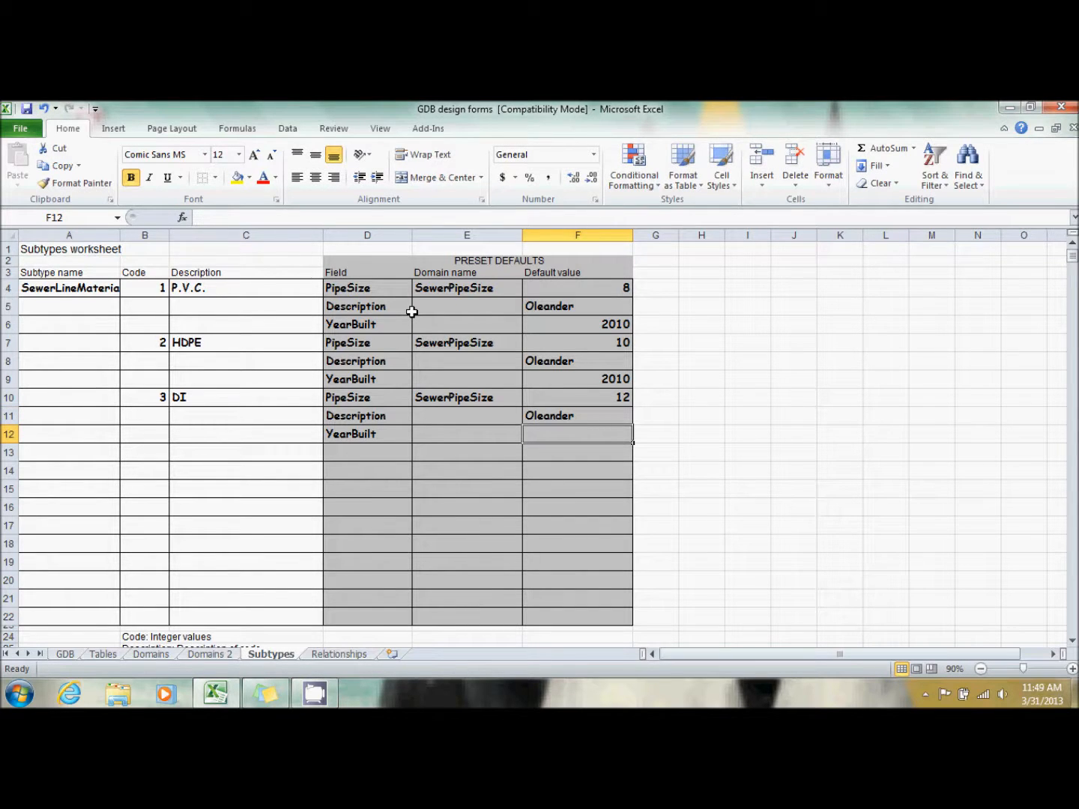
type("2010")
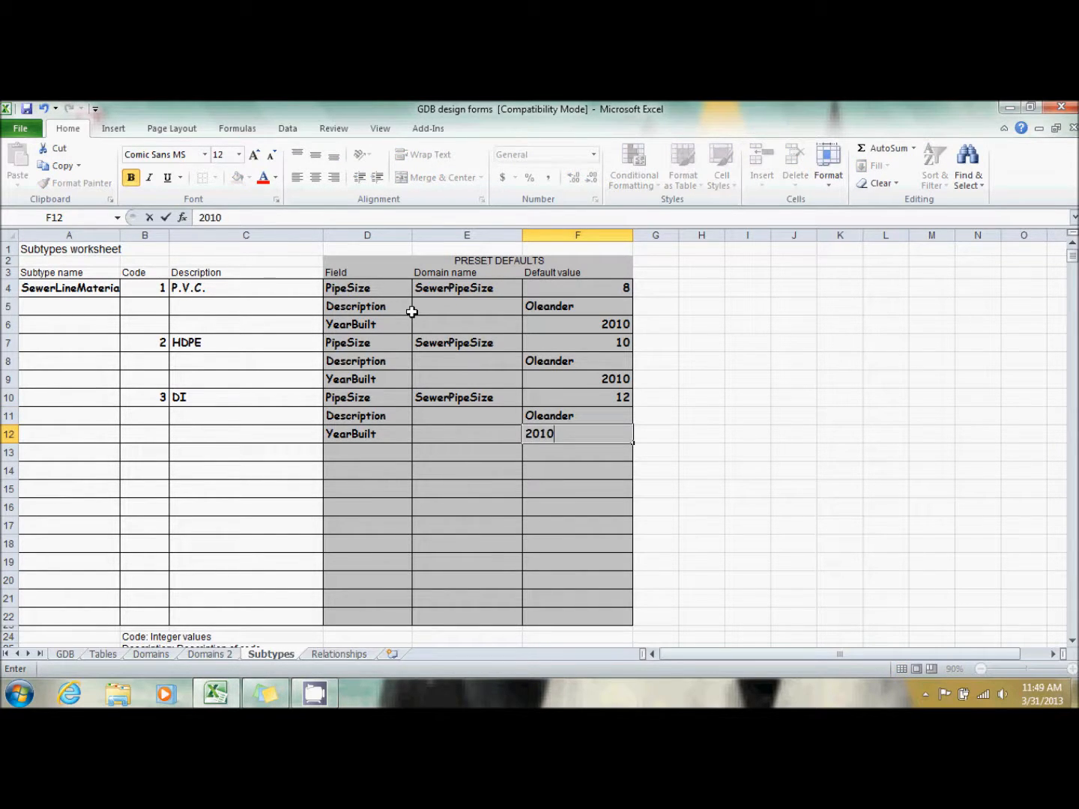
key("Return")
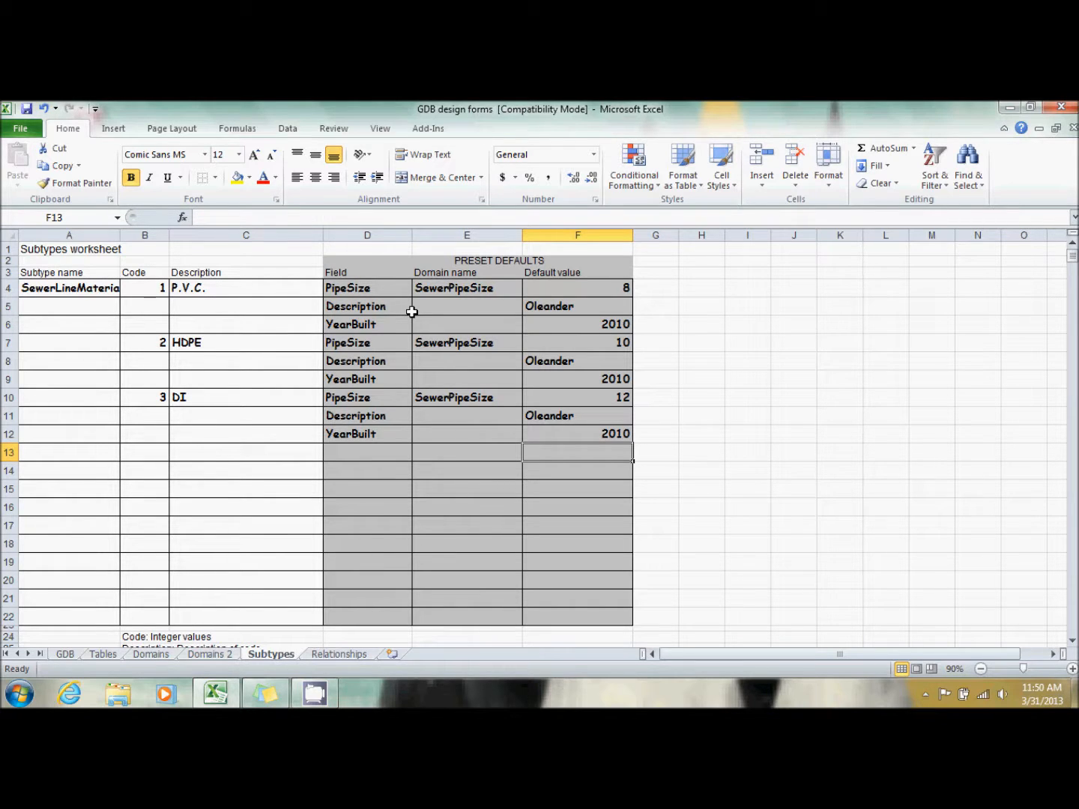
Step: Add a fourth subtype in row 13 with the code 4 and the description Conc
key("Left")
key("Left")
key("Left")
key("Left")
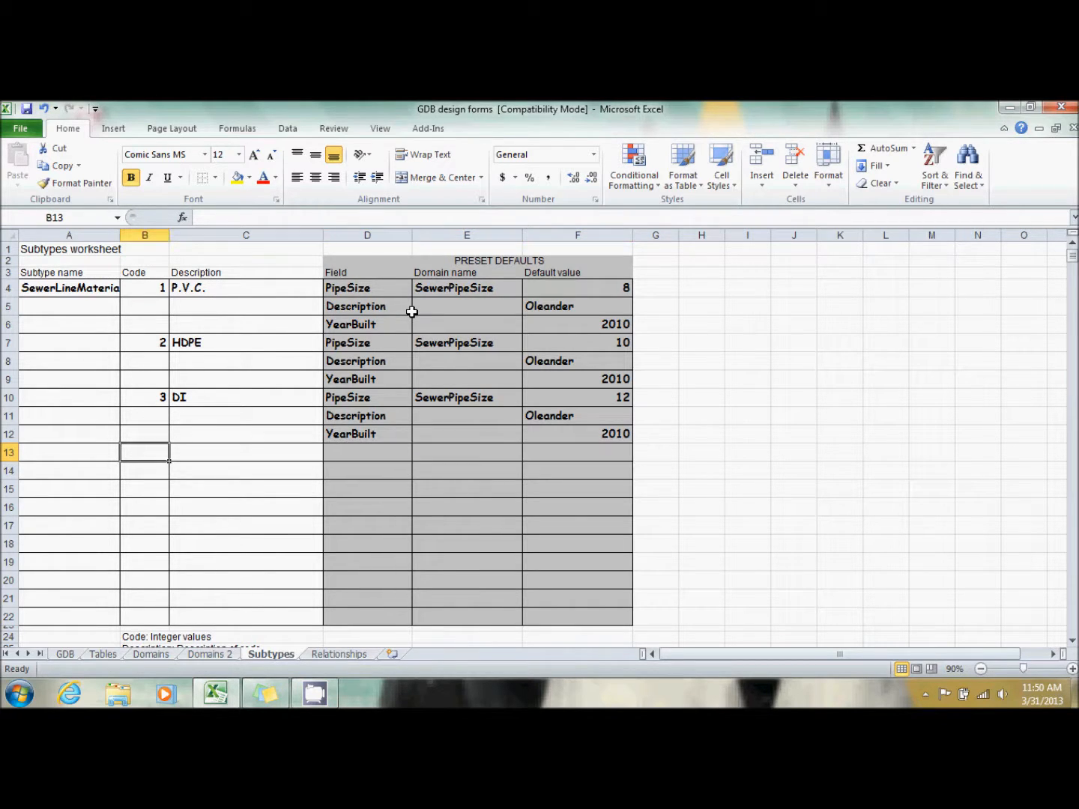
type("4")
key("Tab")
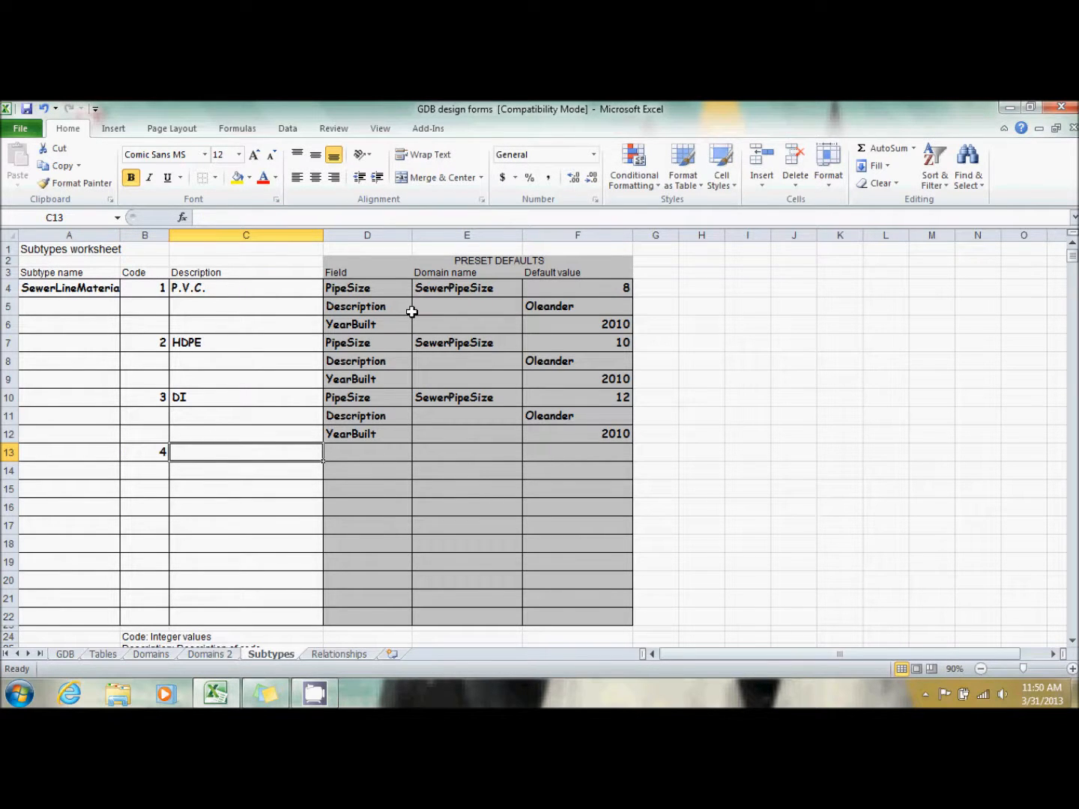
type("Conc")
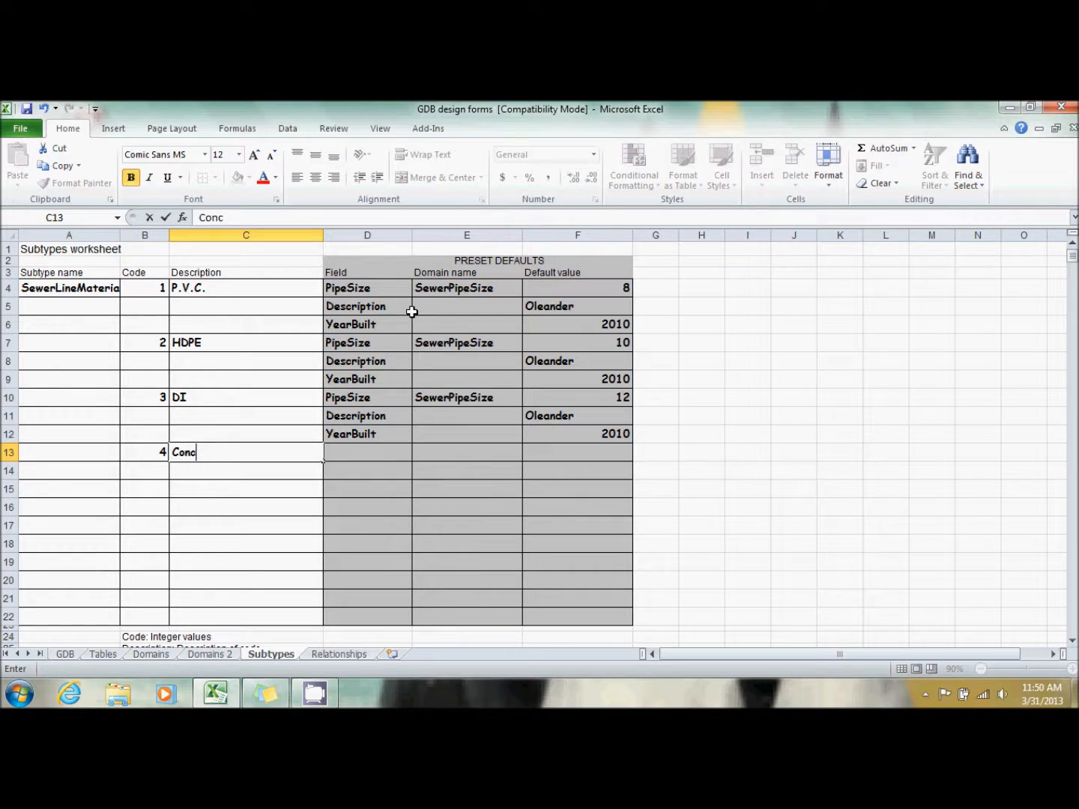
key("Tab")
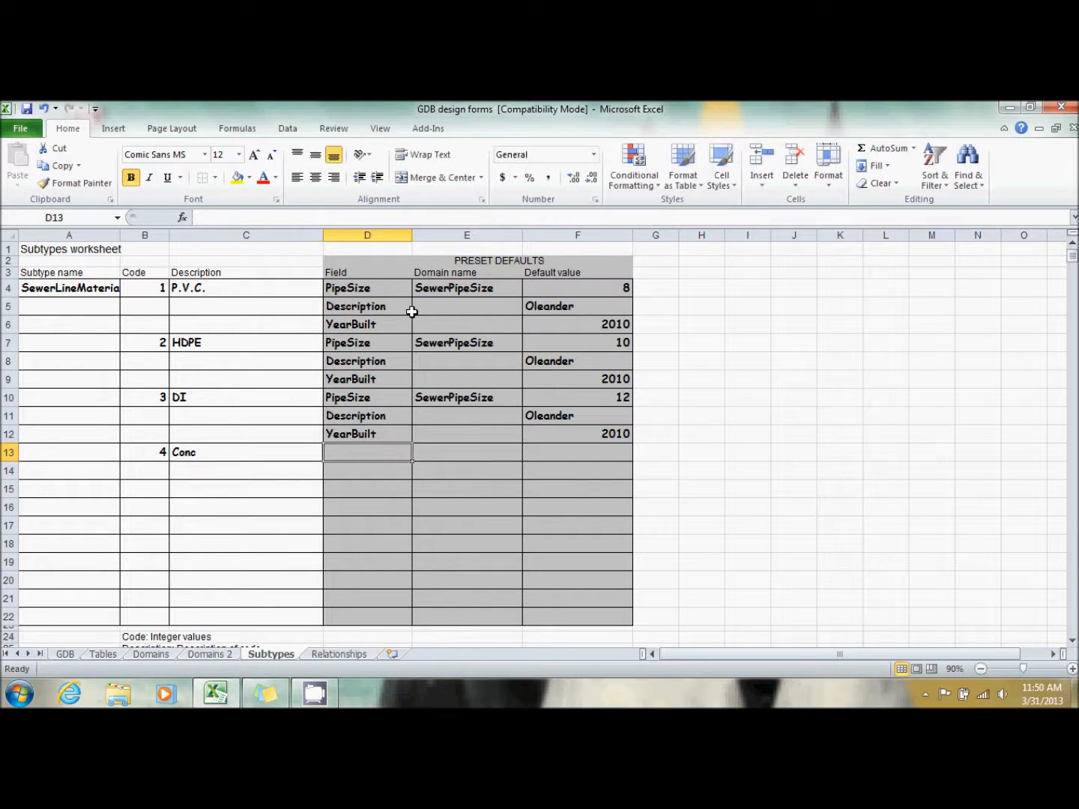
Step: List PipeSize, Description and YearBuilt as the preset default fields of the Conc subtype in D13:D15
type("PipeSize")
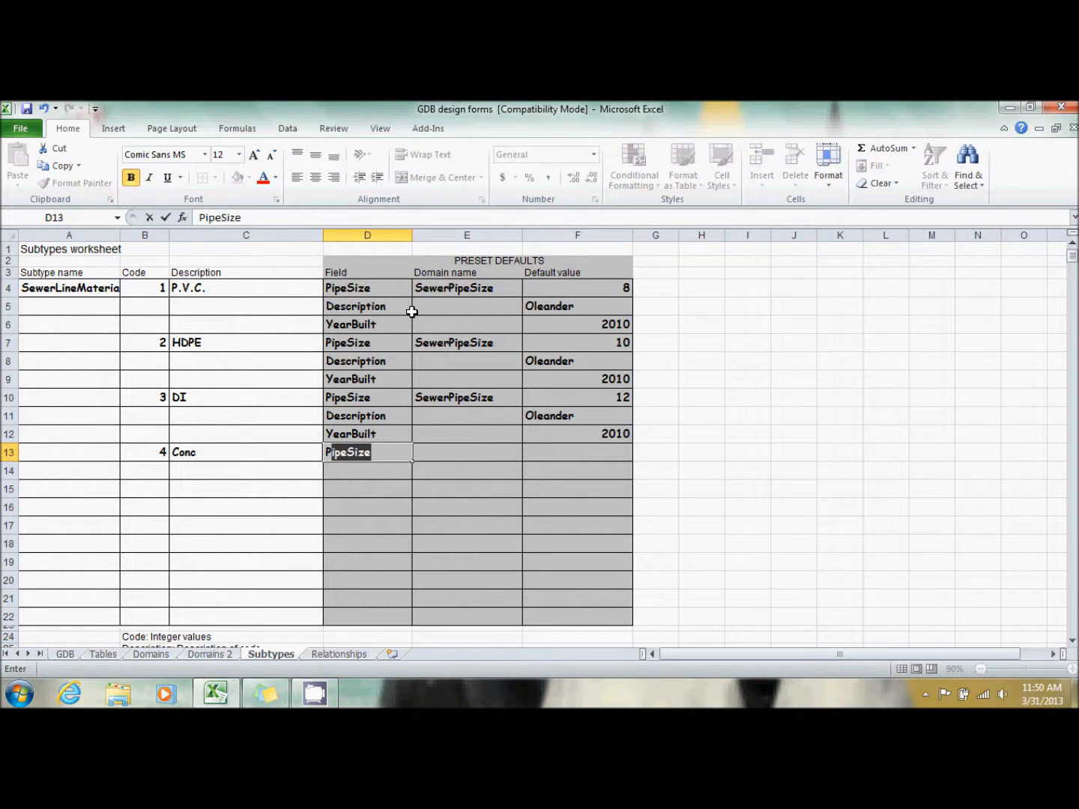
key("Down")
type("d")
key("Down")
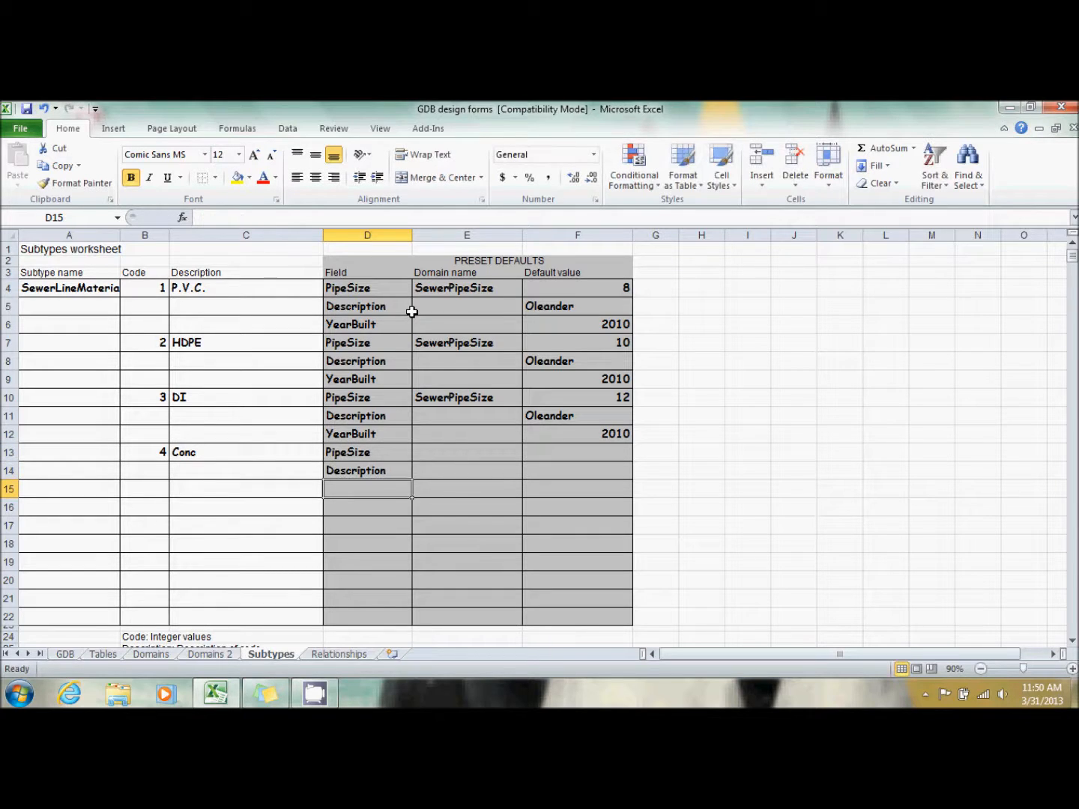
type("y")
key("Down")
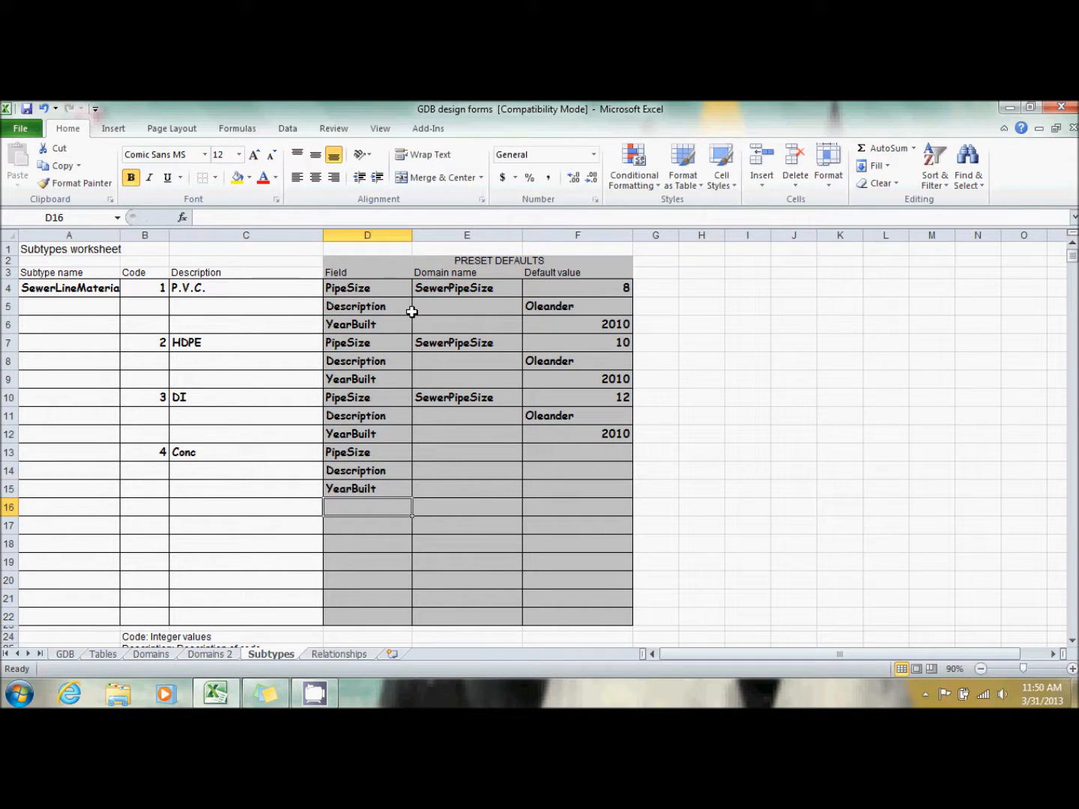
Step: Add a fifth subtype in row 16 with the code 5 and the description Clay
key("Right")
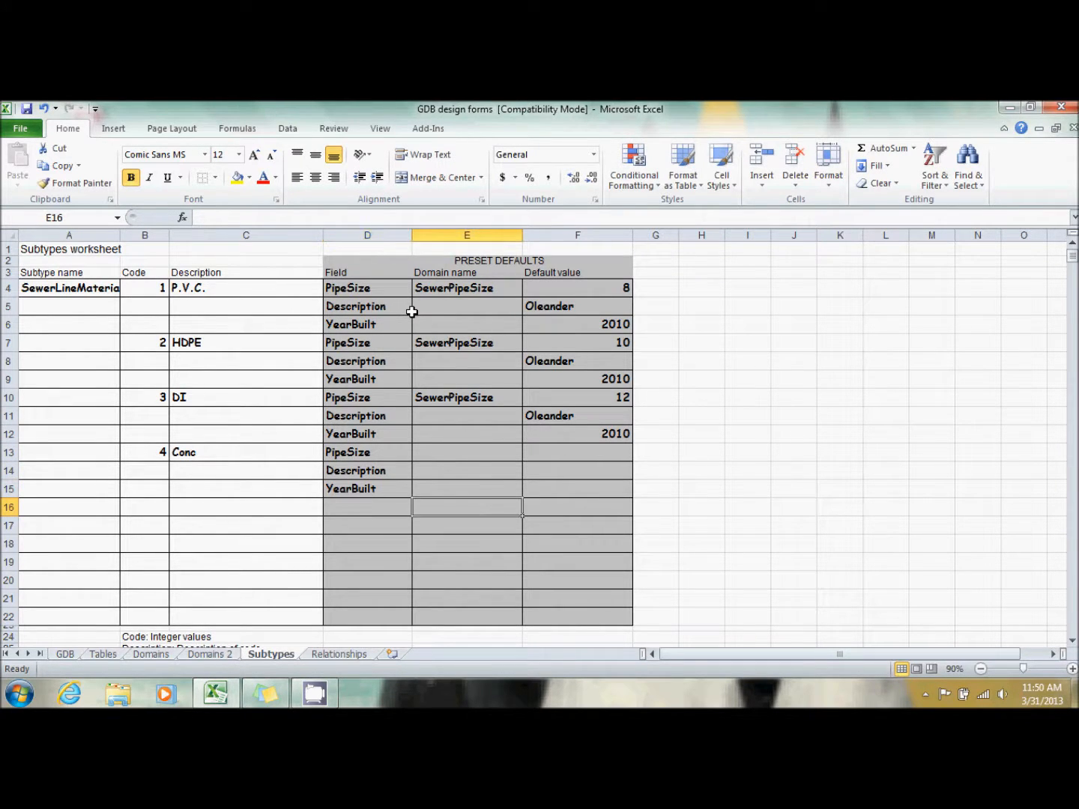
key("Up")
key("Right")
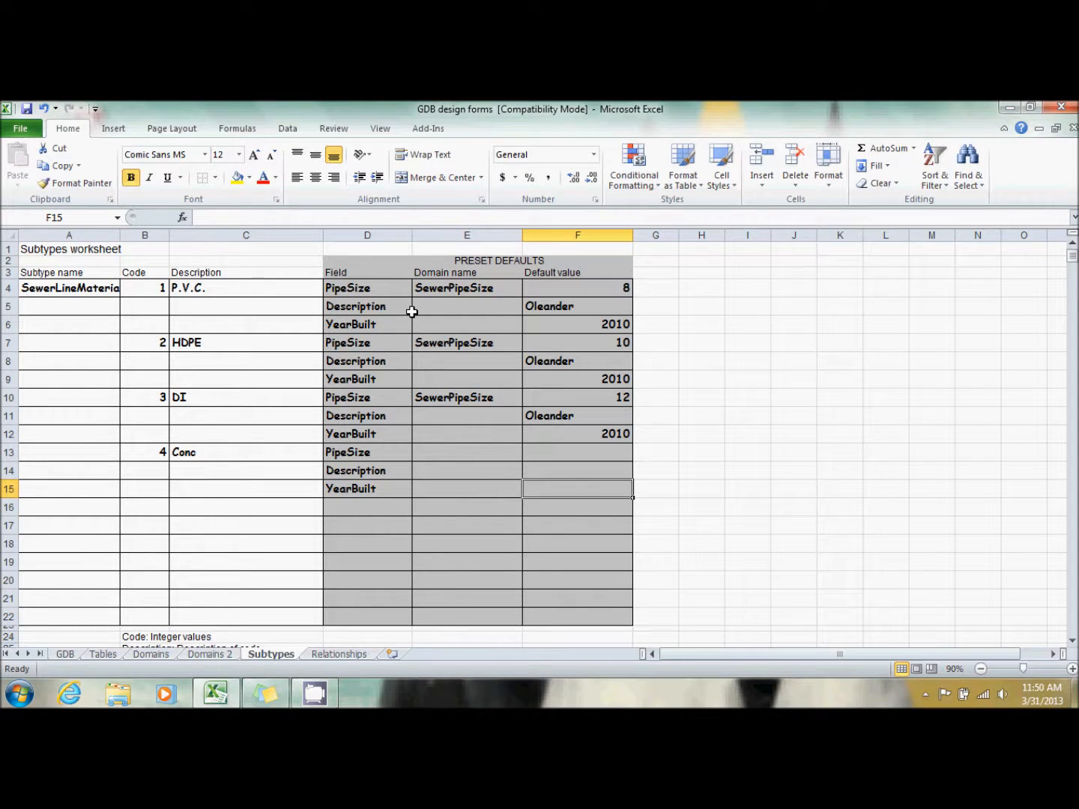
key("Down")
key("Left")
key("Left")
key("Left")
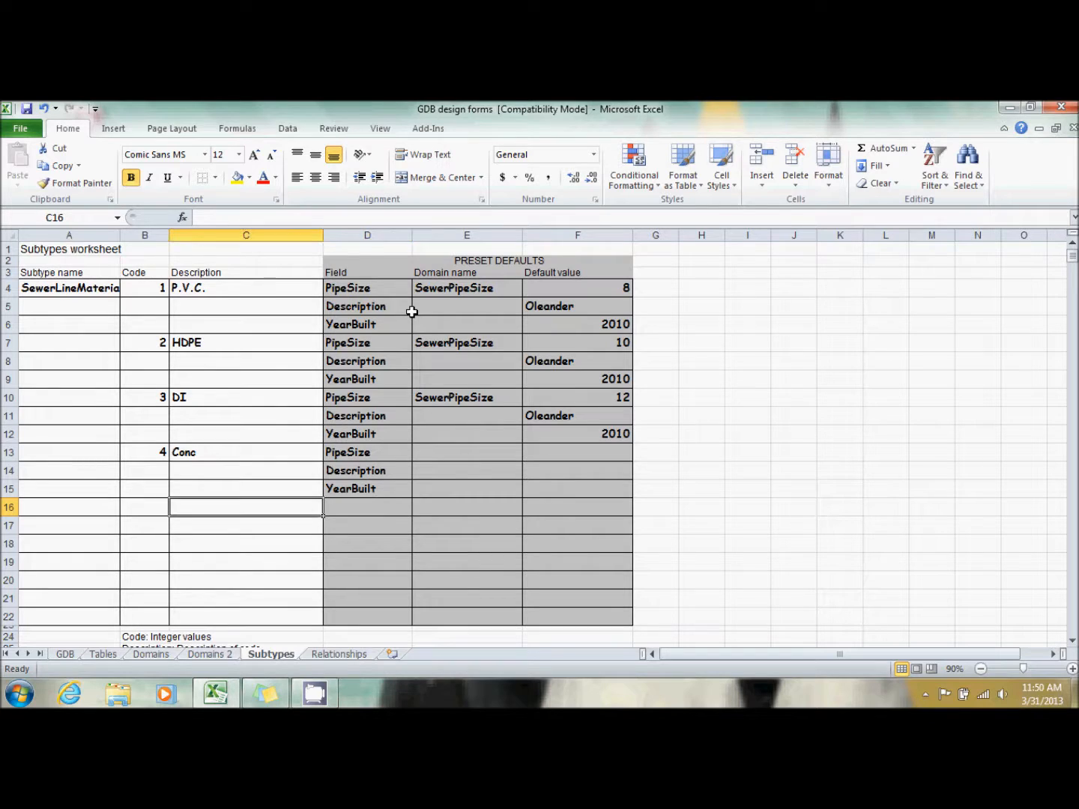
key("Left")
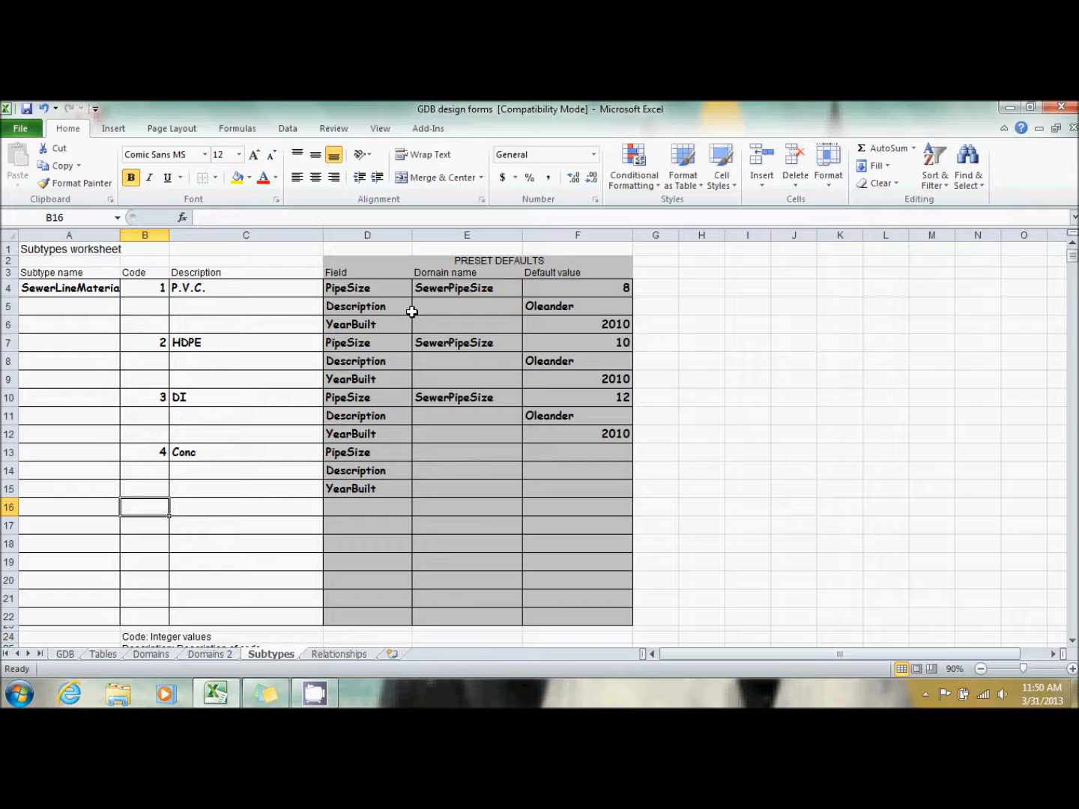
type("5")
key("Tab")
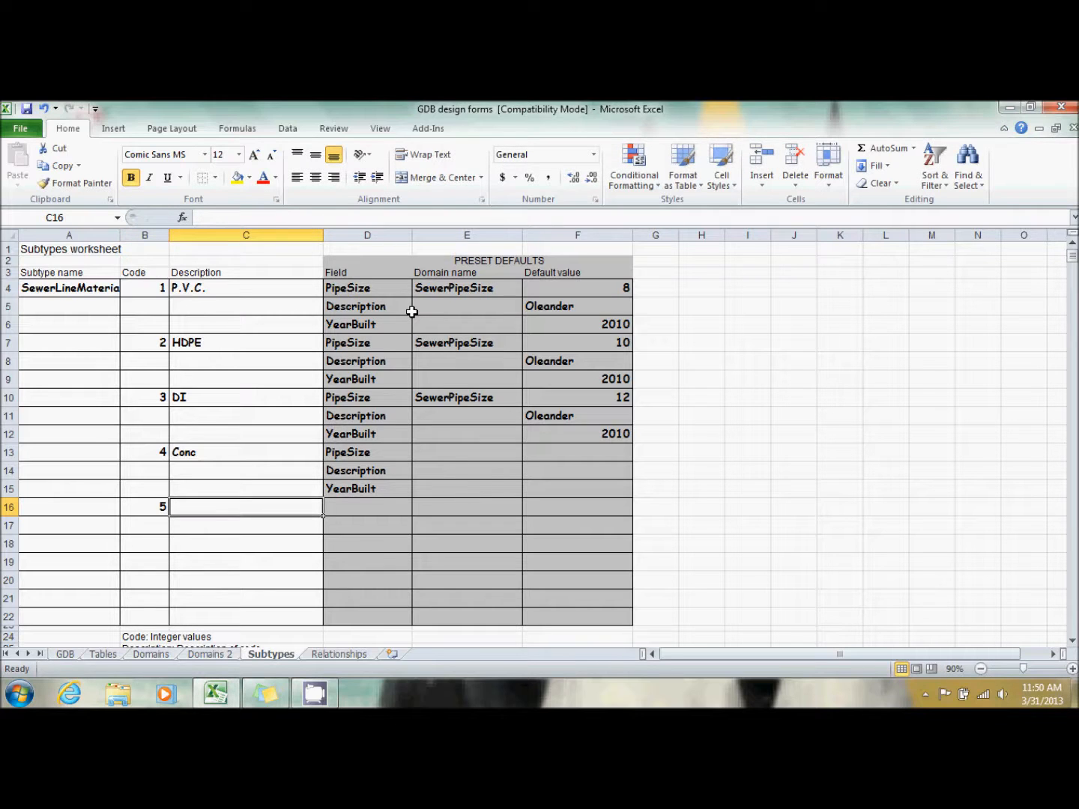
type("Clay")
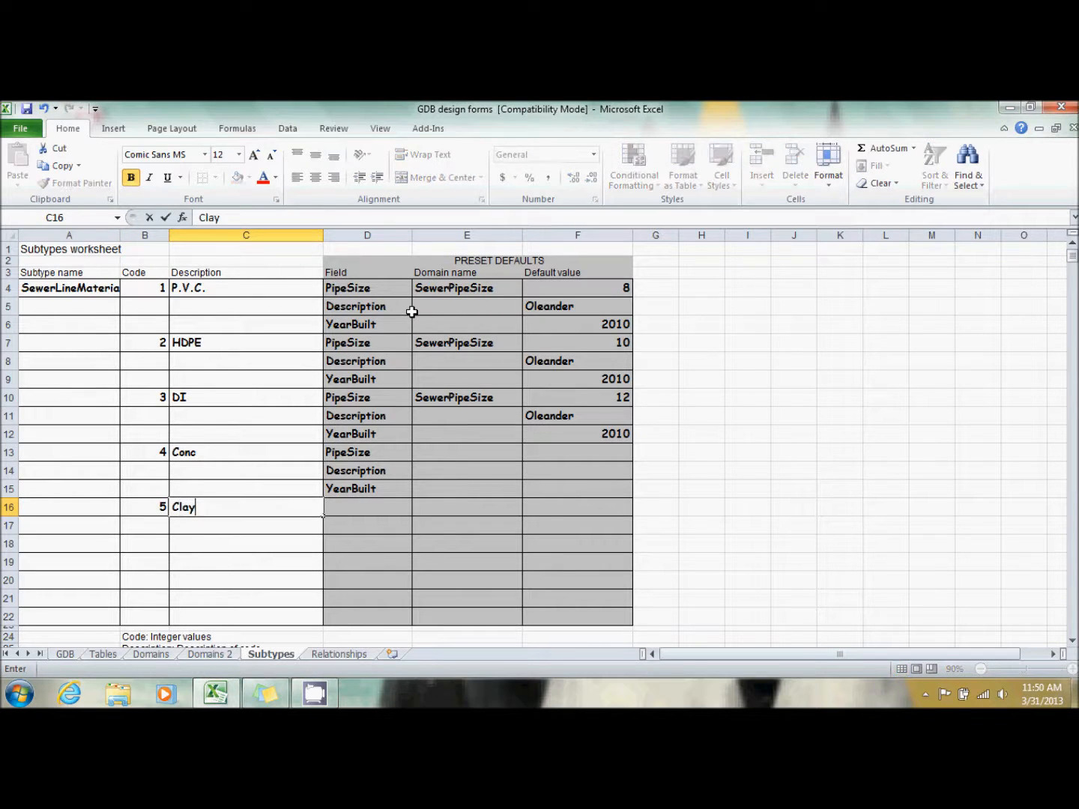
key("Tab")
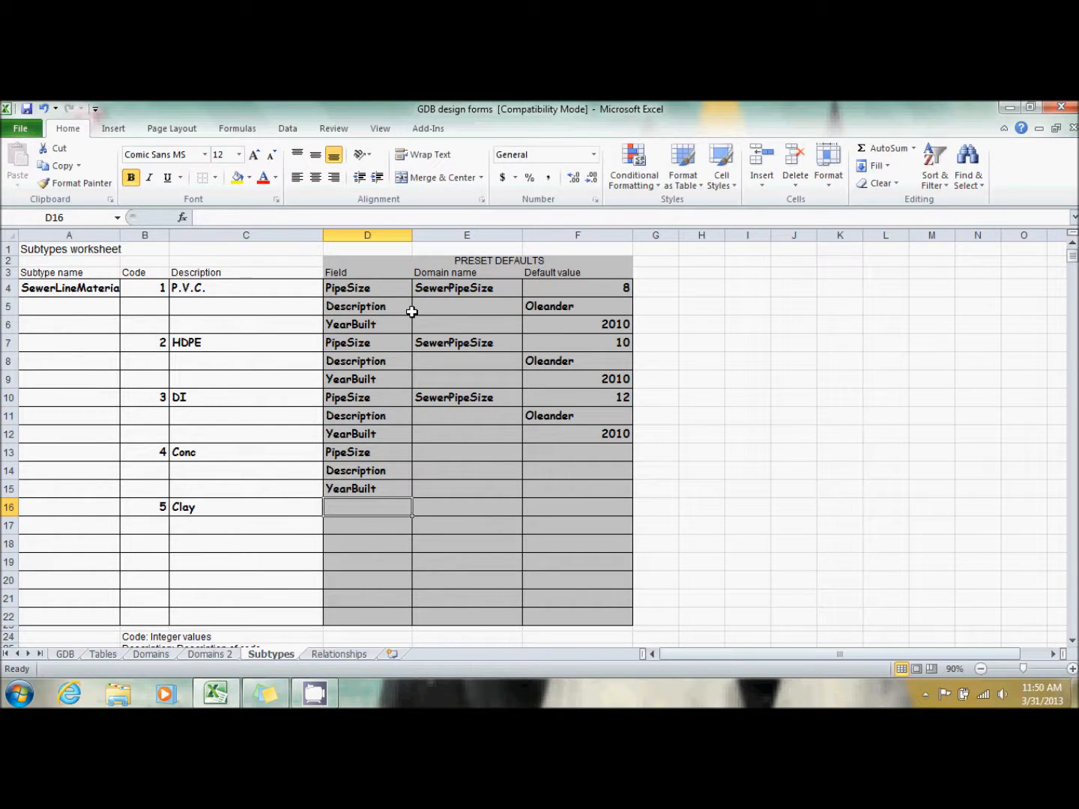
Step: List PipeSize, Description and YearBuilt as the preset default fields of the Clay subtype in D16:D18
type("PipeSize")
key("Return")
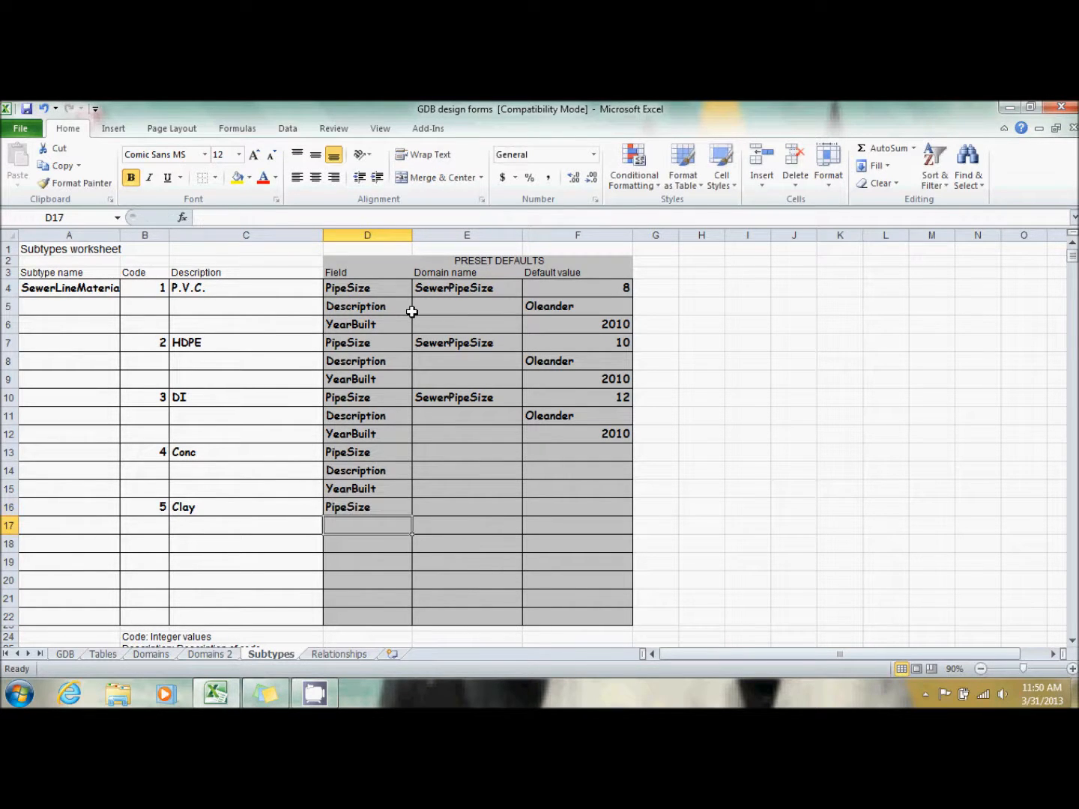
type("Description")
key("Return")
type("y")
key("Tab")
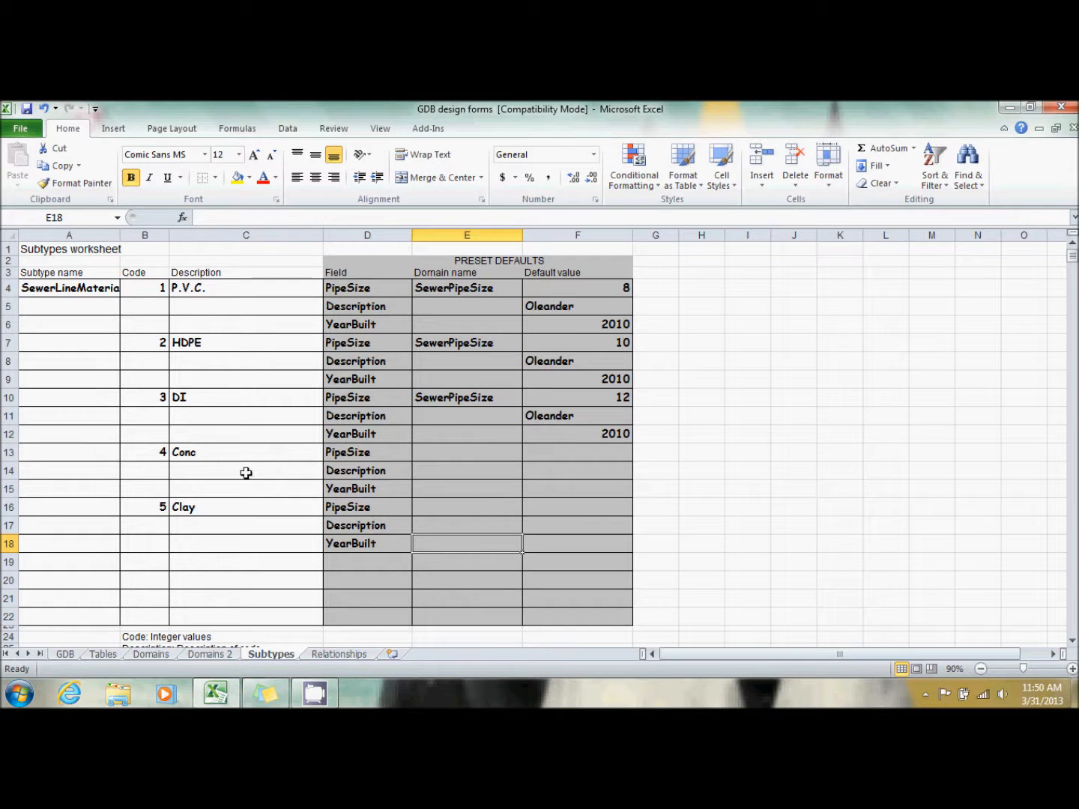
Step: Add a PNT feature class named SewerFixture with the alias Sewer Fixture in row 14 of the GDB sheet
left_click(64, 655)
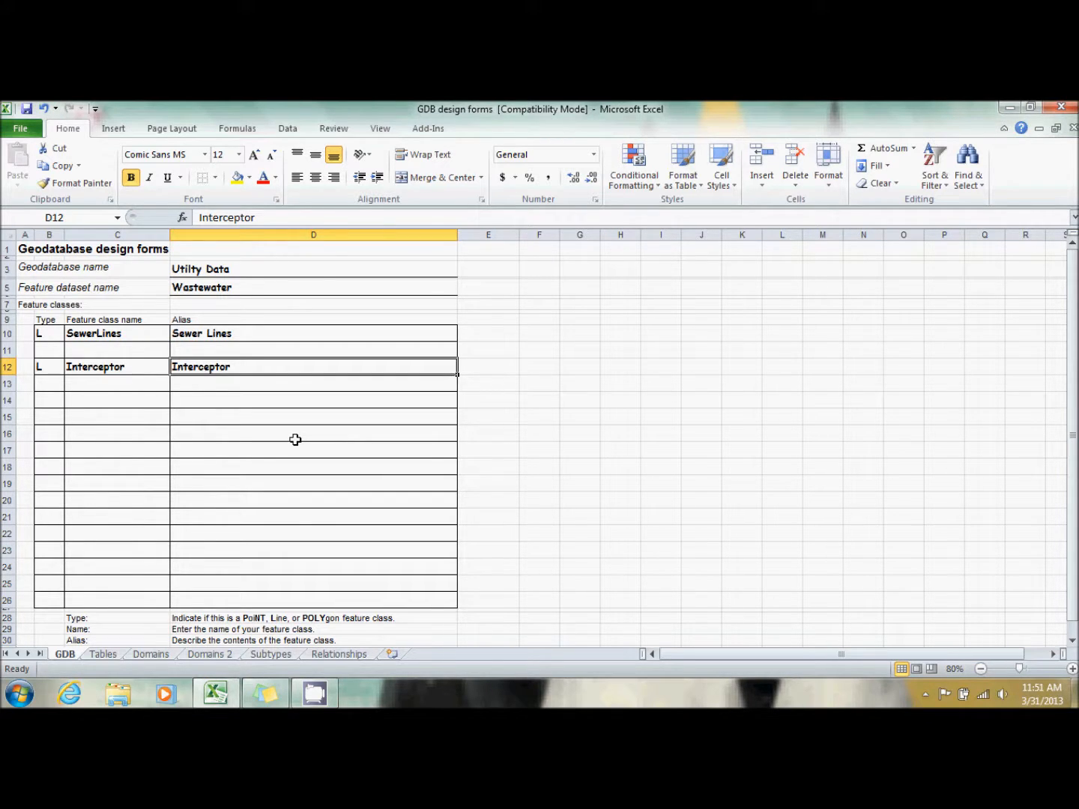
key("Down")
key("Left")
key("Down")
key("Left")
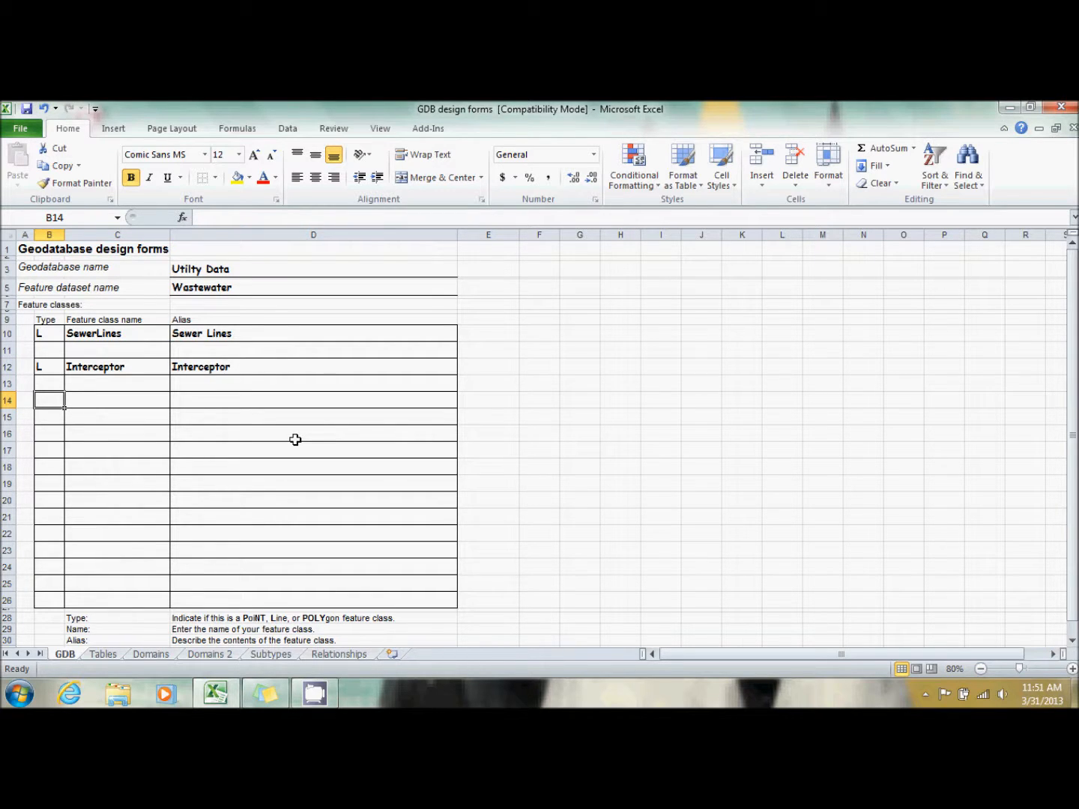
type("PNT")
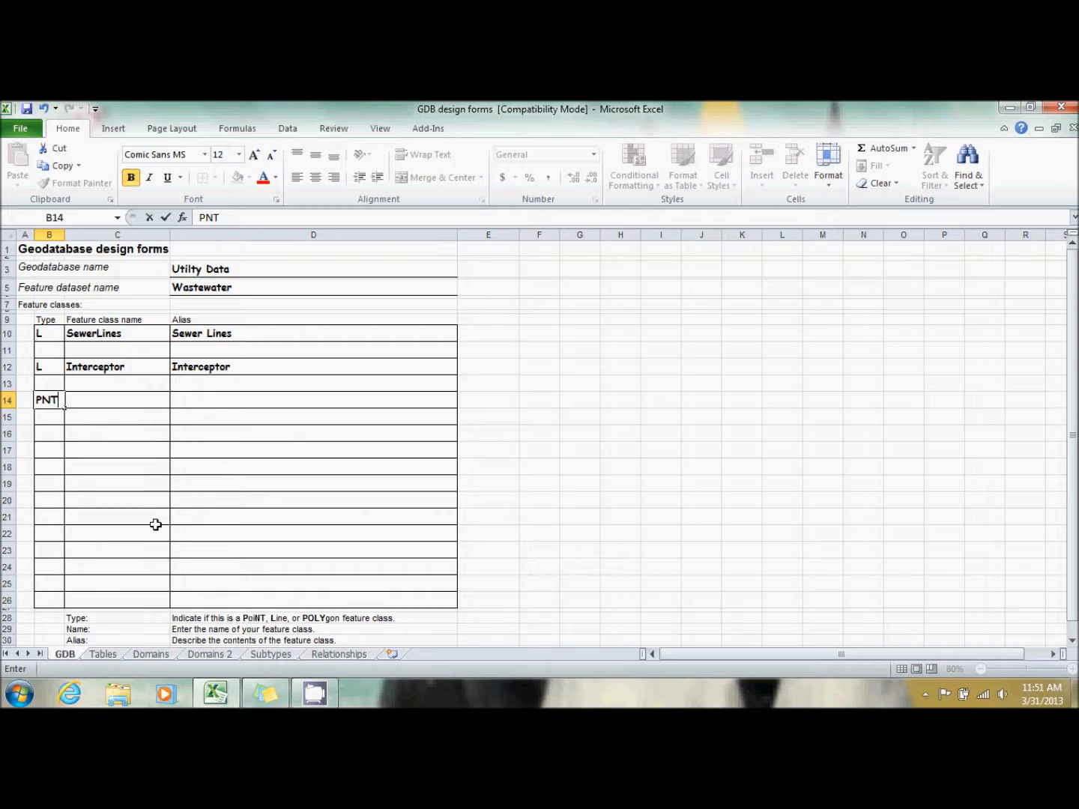
left_click(112, 398)
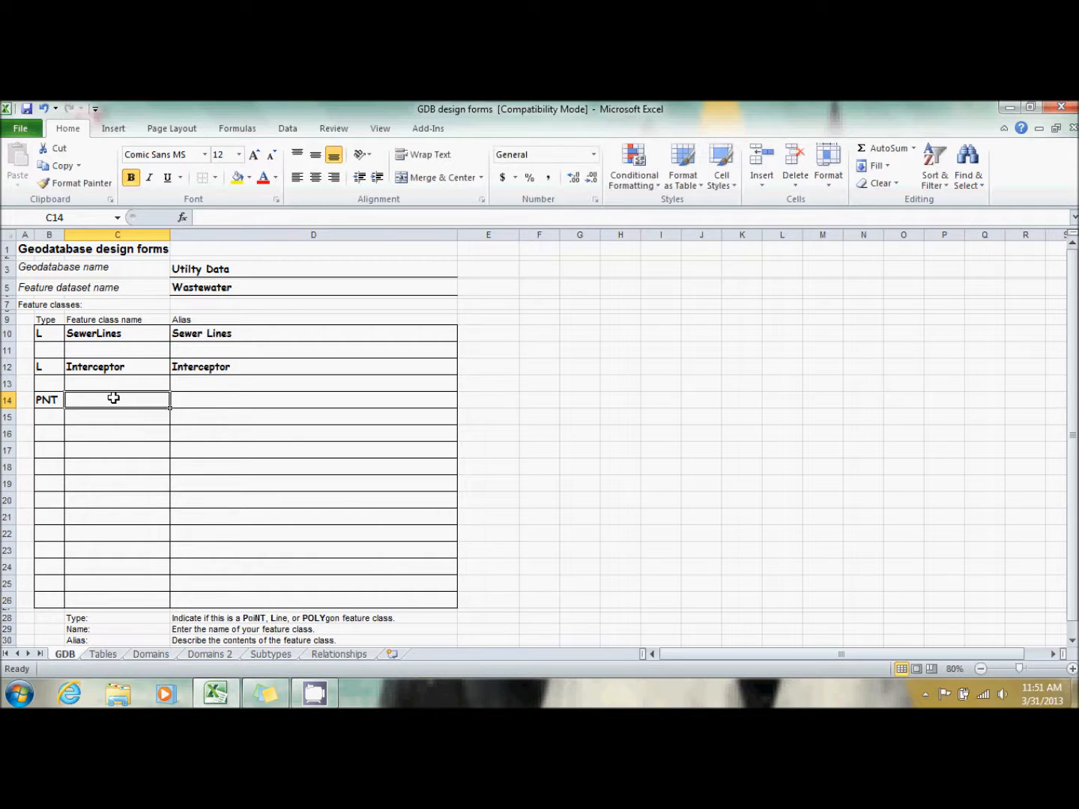
type("Se")
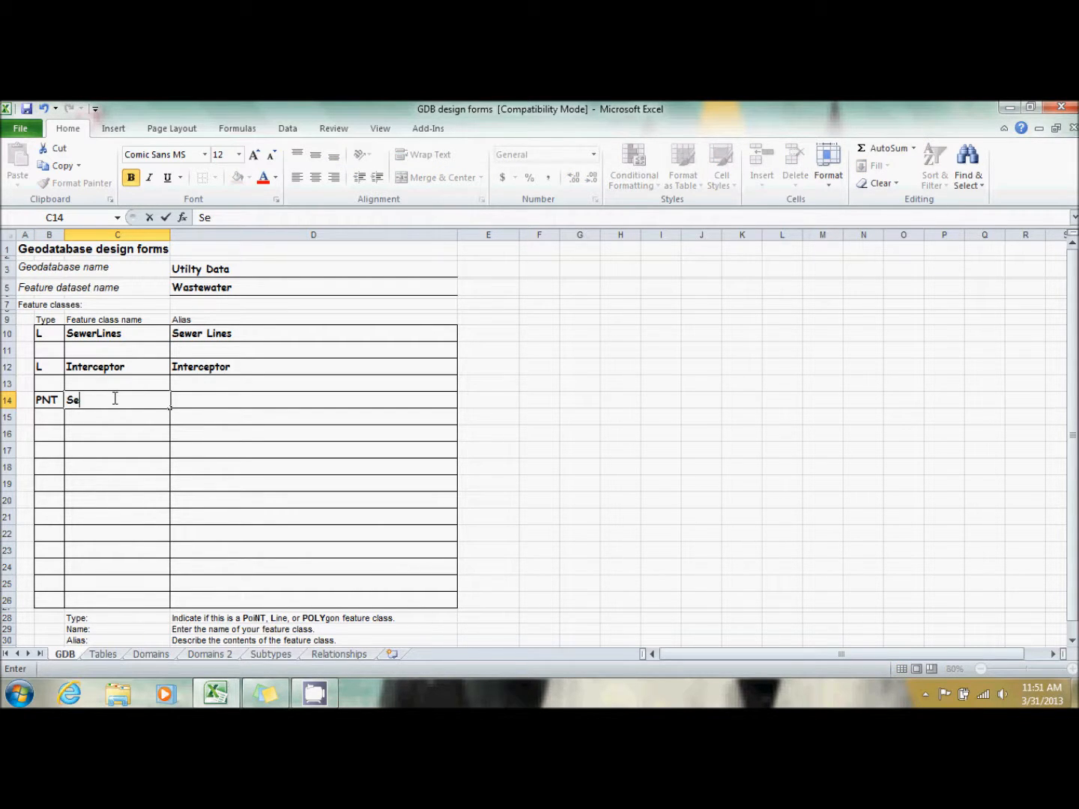
type("wer Fixture")
key("Tab")
type("Sewer Fixture")
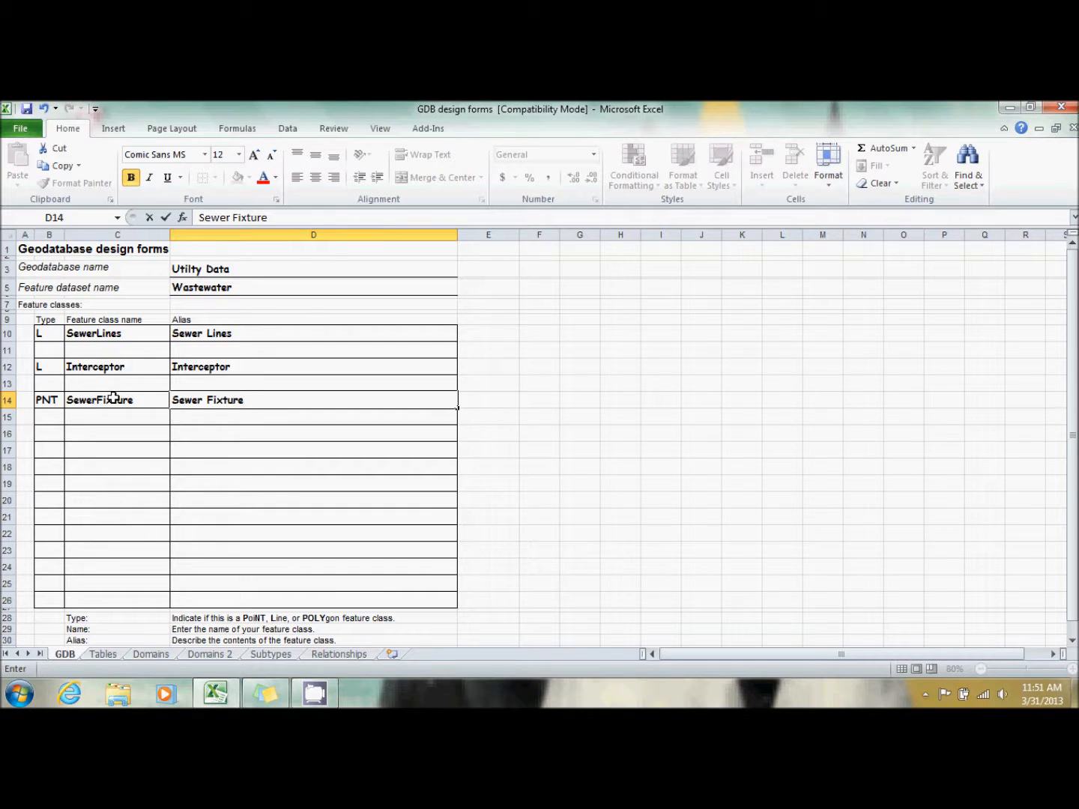
Step: Enter SewerFixtures as a new table name in A15 of the Tables sheet
left_click(103, 654)
left_click(75, 472)
scroll(266, 464, "down", 2)
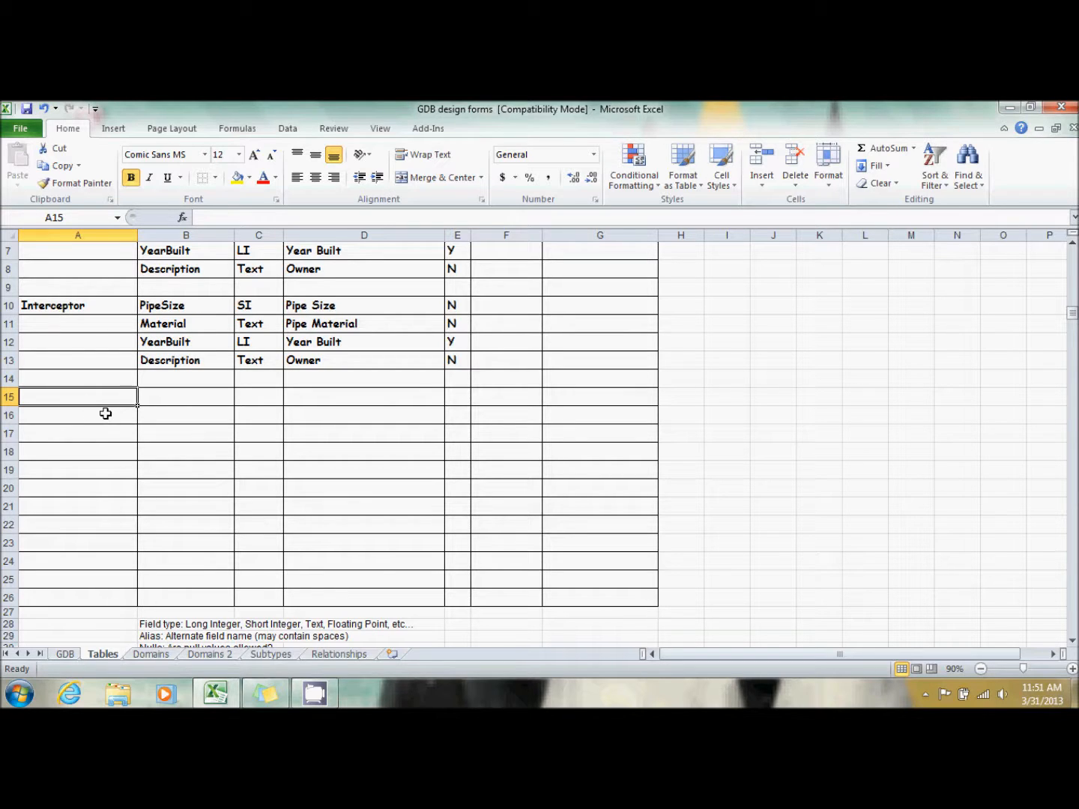
type("D")
key("BackSpace")
type("Sewer")
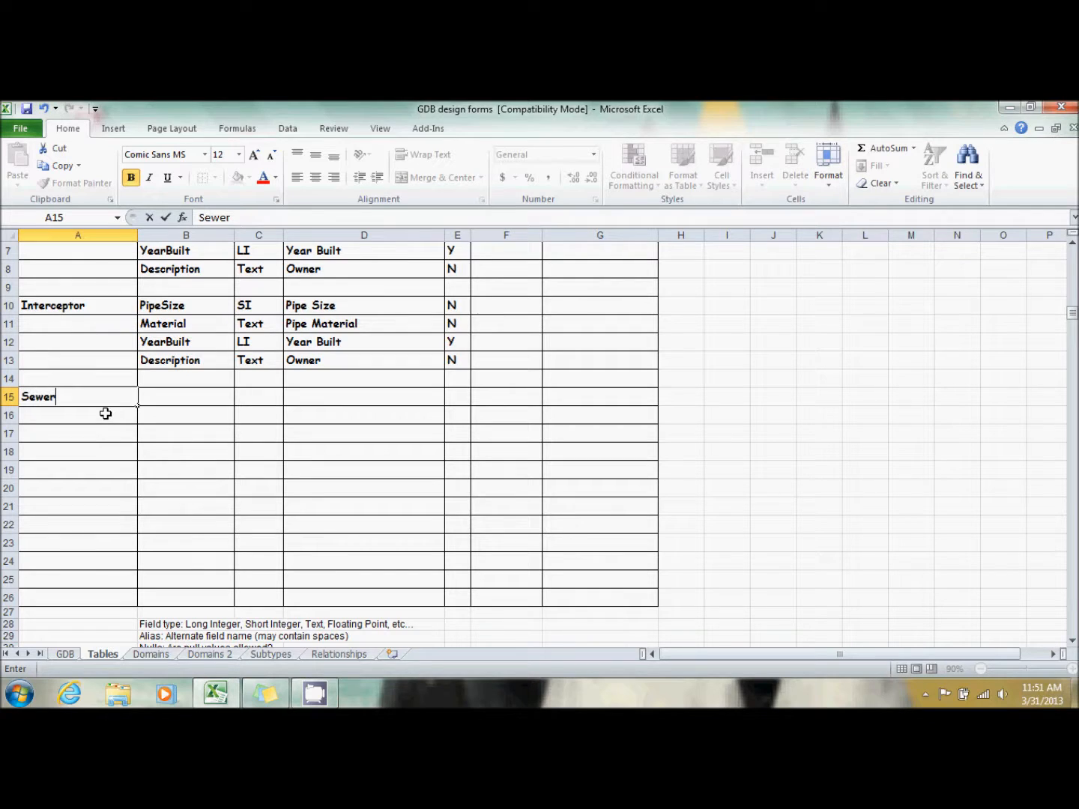
type("Fixtures")
key("Tab")
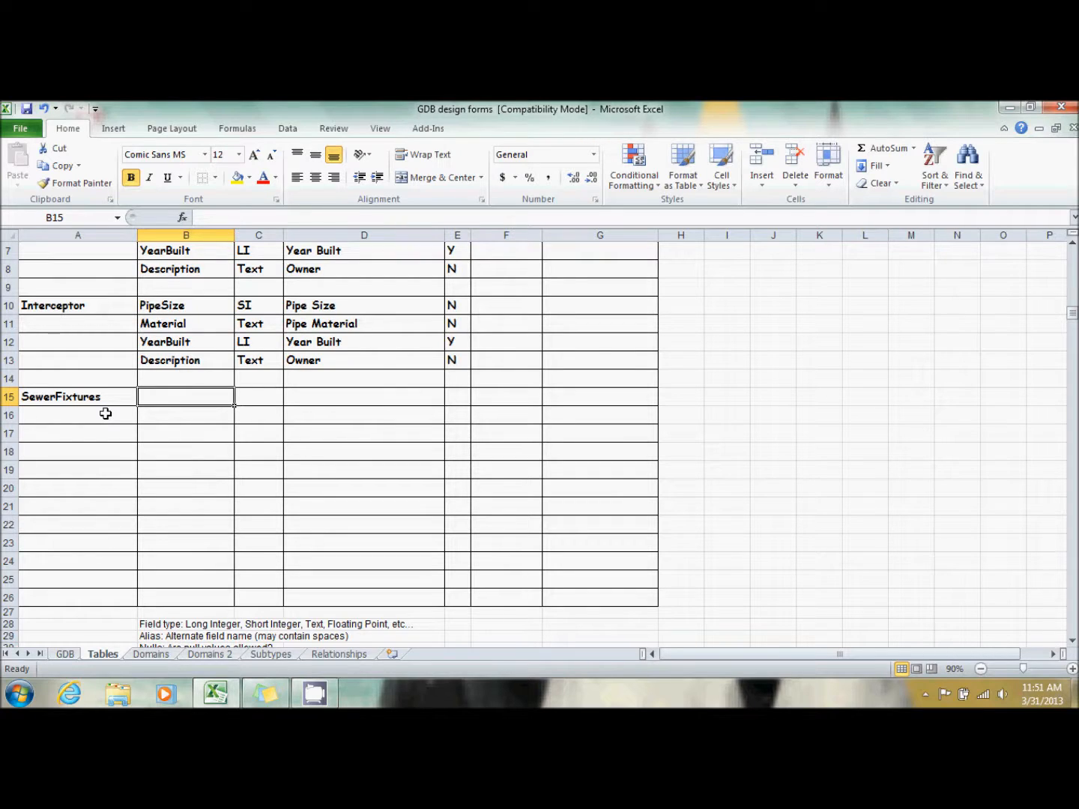
Step: List FixType and FlowLine as field names of the SewerFixtures table in B15:B16
type("Fix")
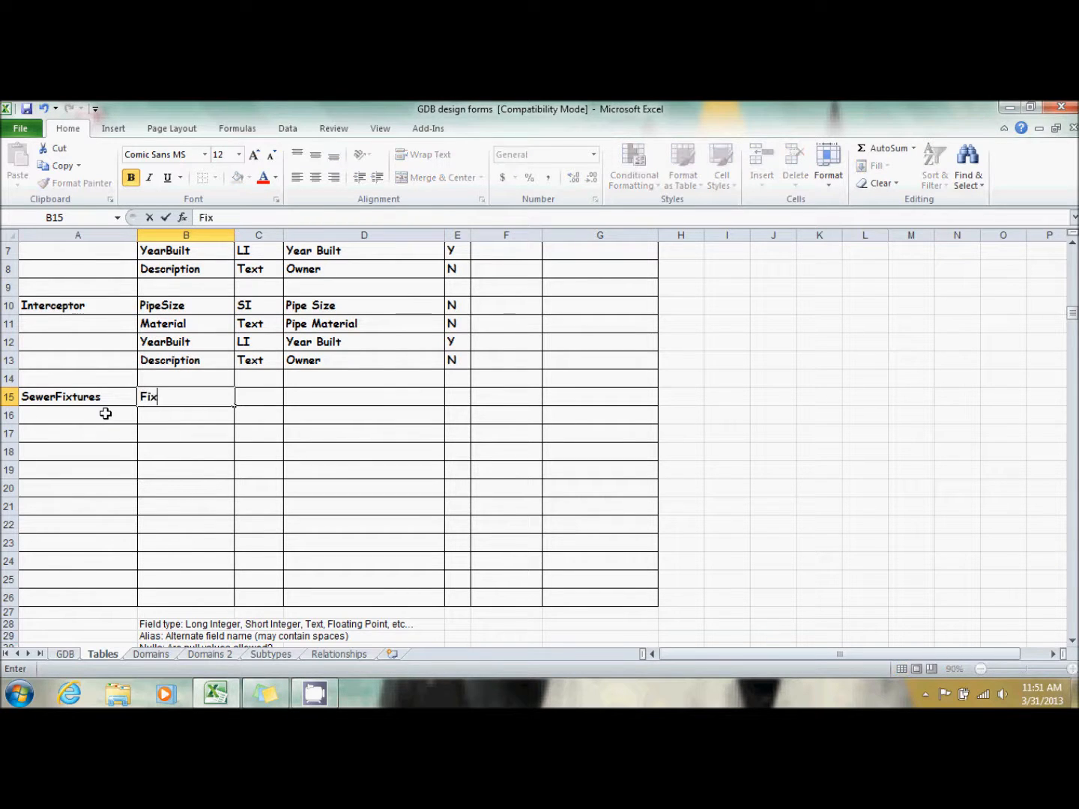
type("Type")
key("Return")
type("FlowLine")
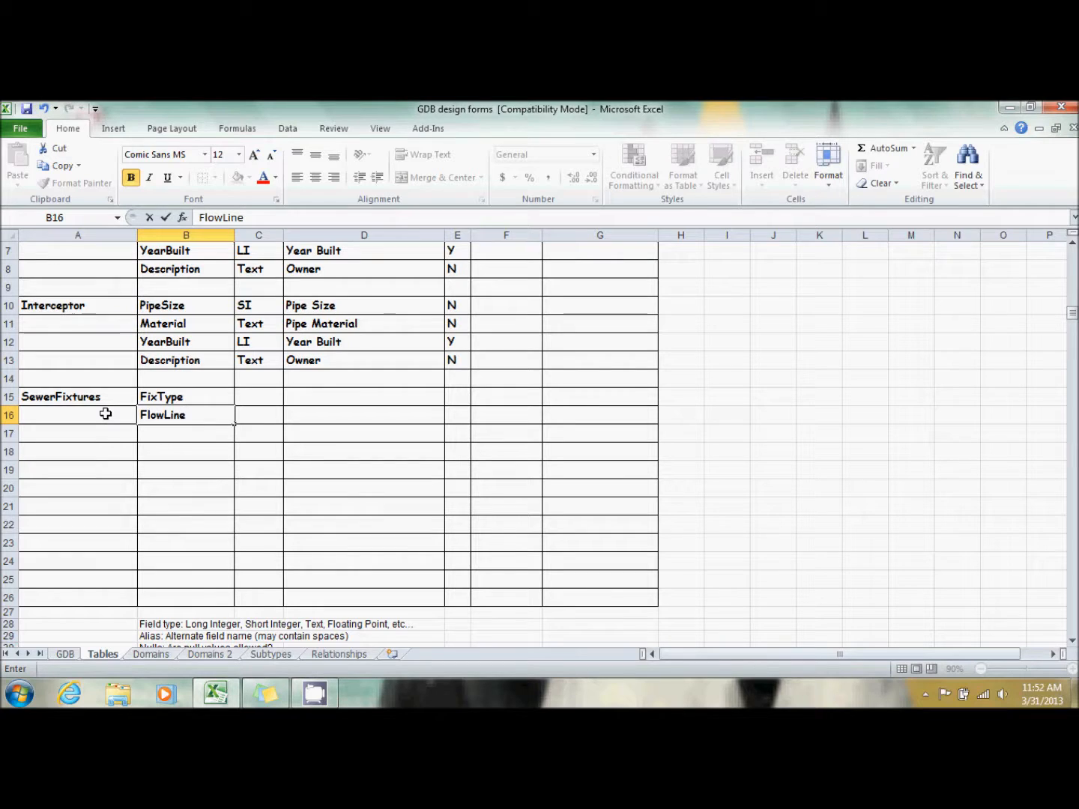
Step: Define the FixType field with the type SI, the alias Fixture Type and N for null values
key("Up")
key("Right")
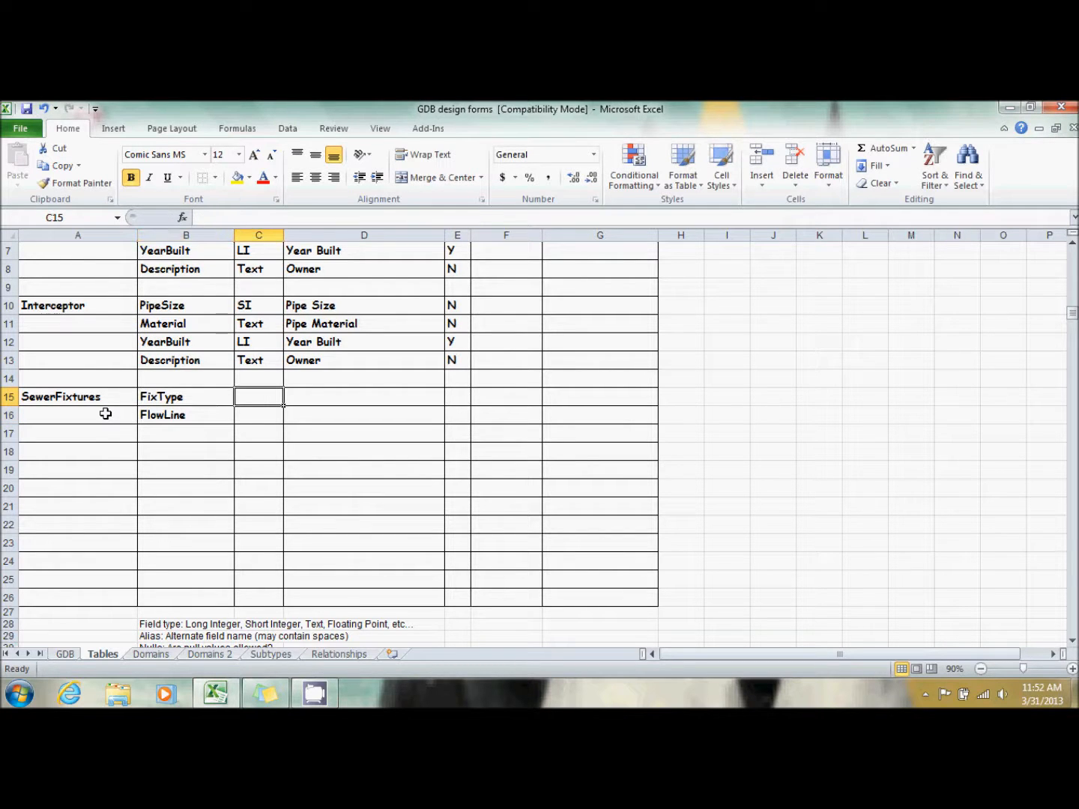
type("SI")
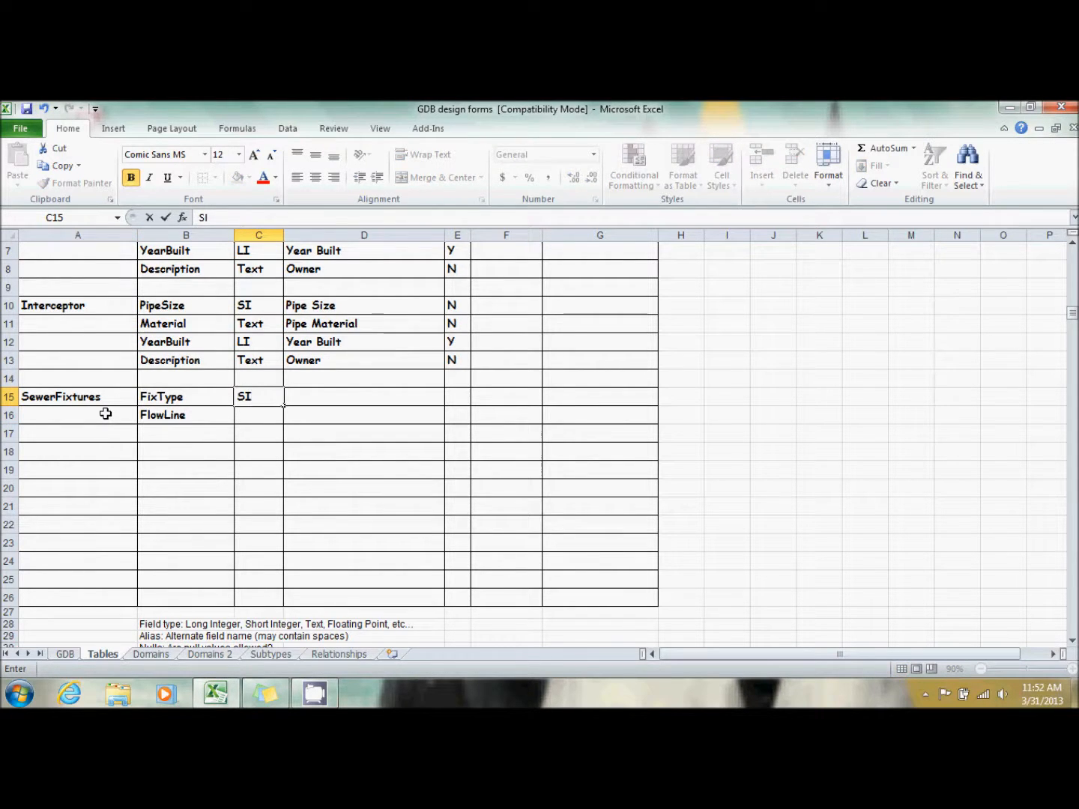
key("Right")
type("Fix")
key("BackSpace")
type("xture")
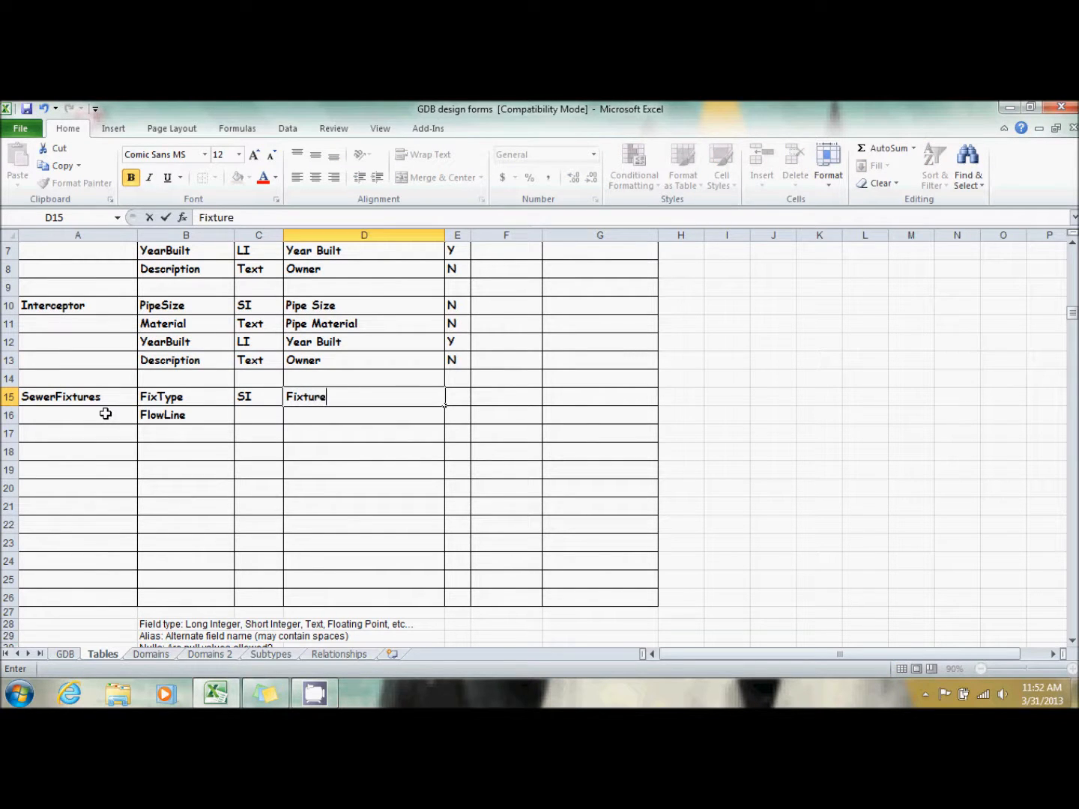
type(" Type")
key("Right")
type("N")
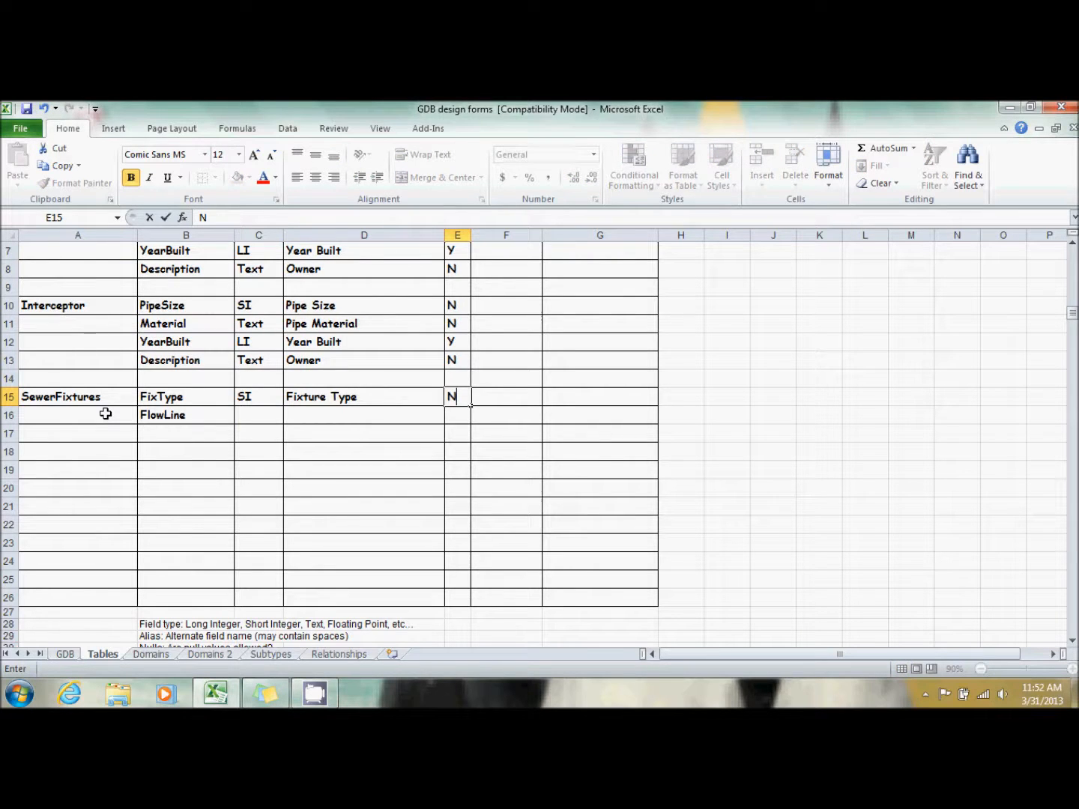
Step: Give the FlowLine field the type Float and the alias Flow Line Elevation in row 16
key("Return")
key("Left")
key("Left")
key("Left")
key("Right")
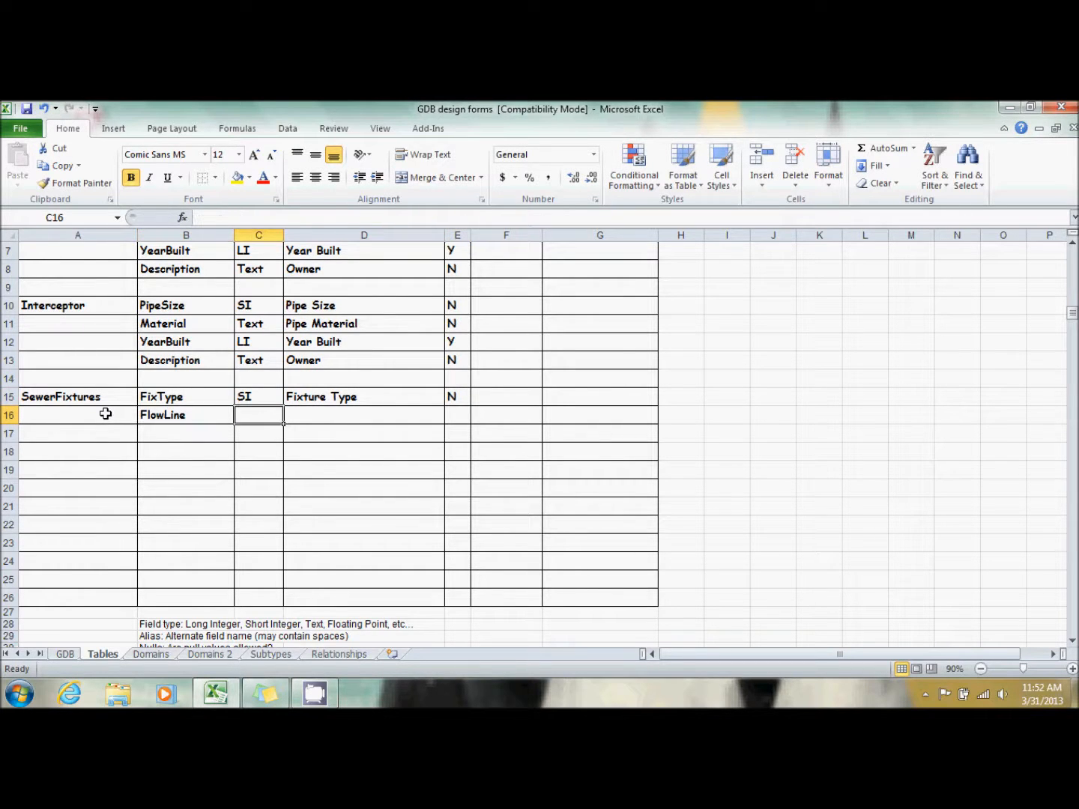
type("Float")
key("Right")
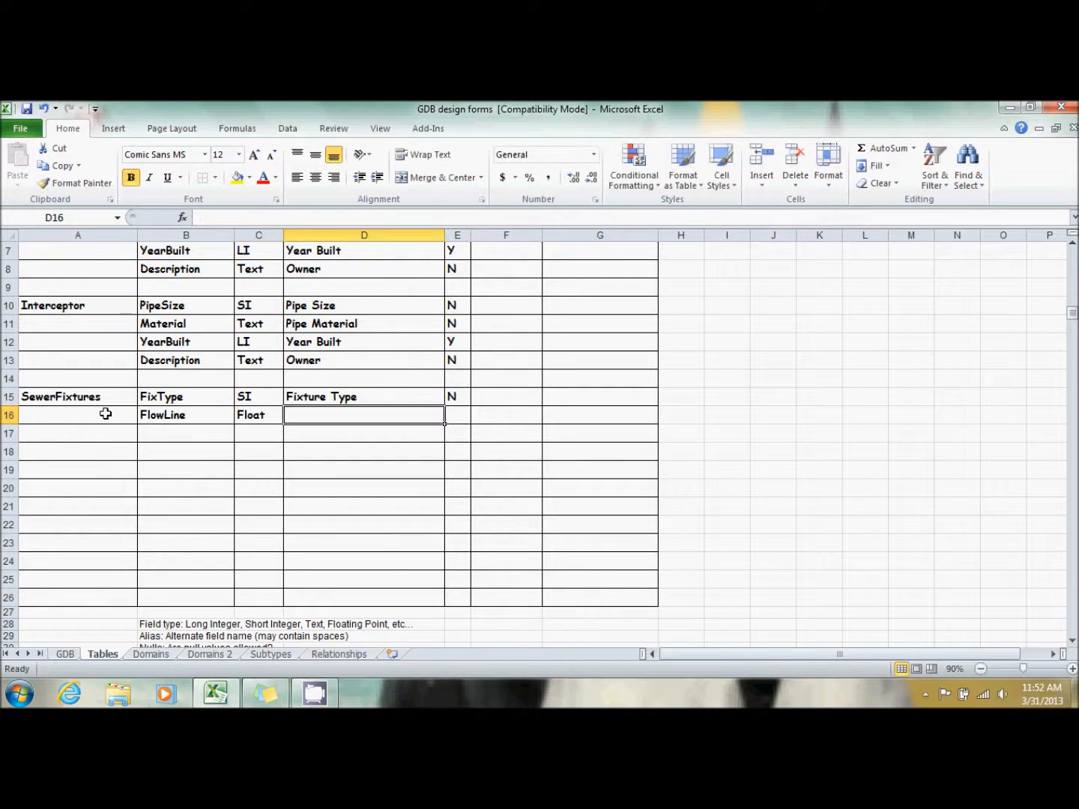
type("Flow Line")
type(" Elev")
key("BackSpace")
type("evation")
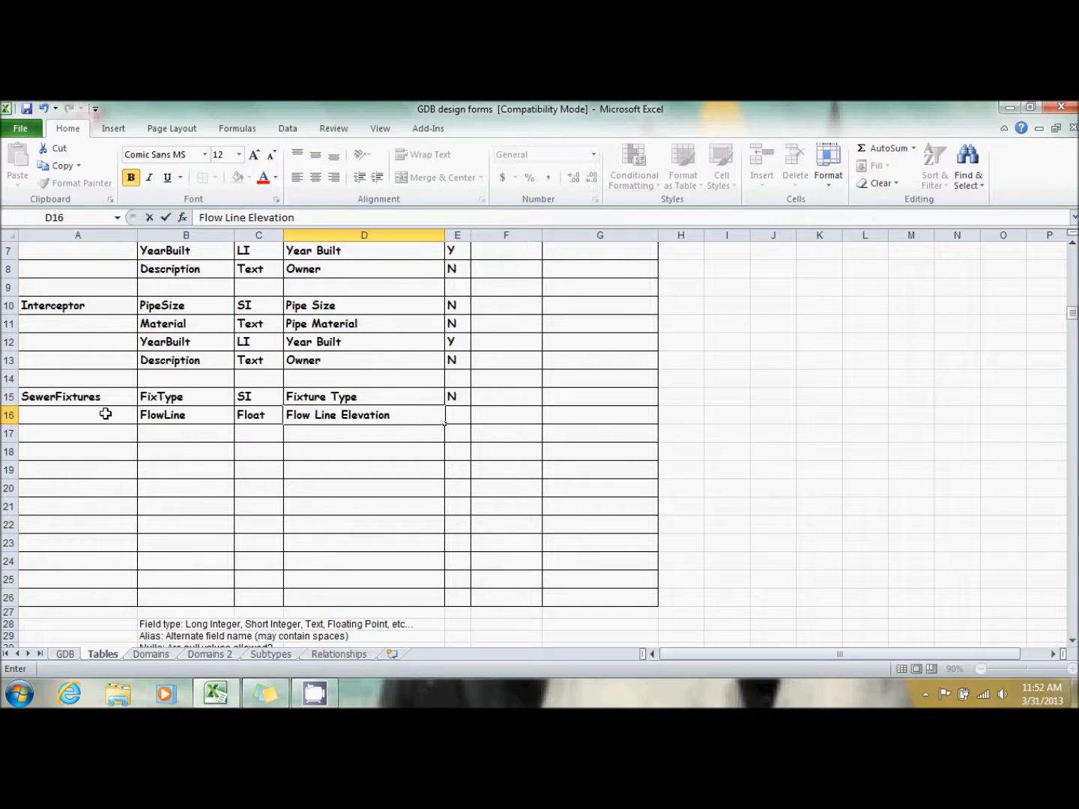
Step: Allow null values for the FlowLine field by entering Y in E16
scroll(349, 435, "up", 2)
scroll(351, 437, "down", 1)
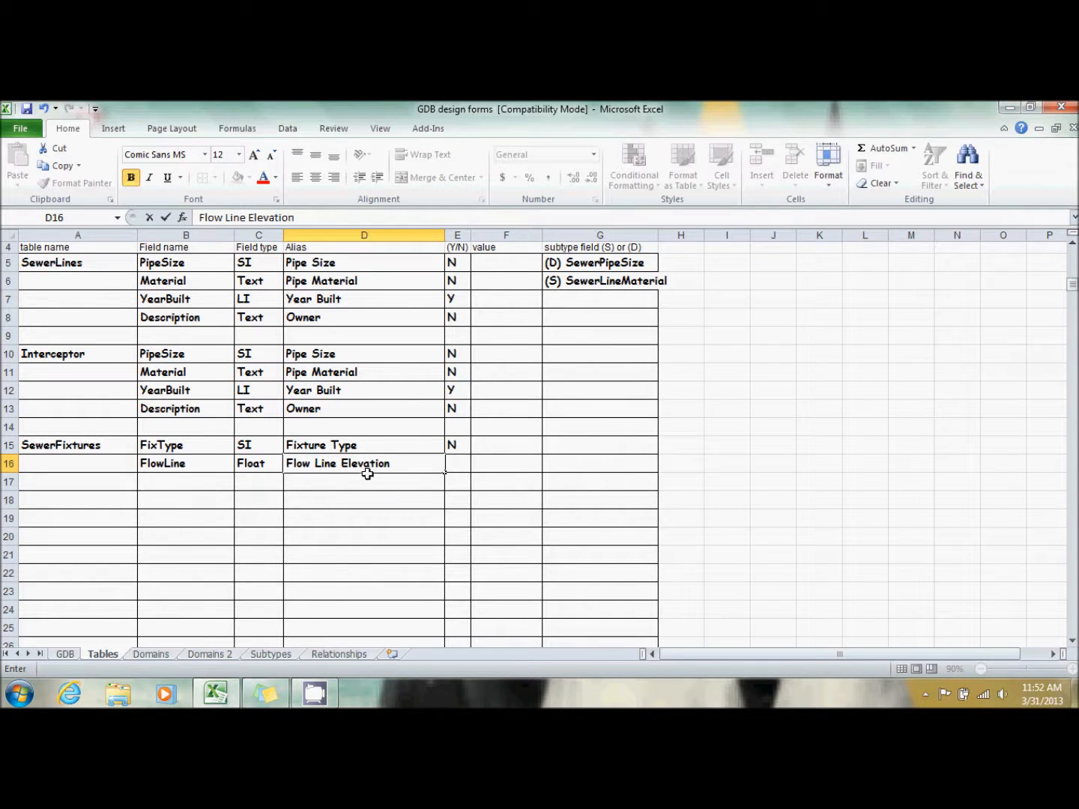
left_click(455, 469)
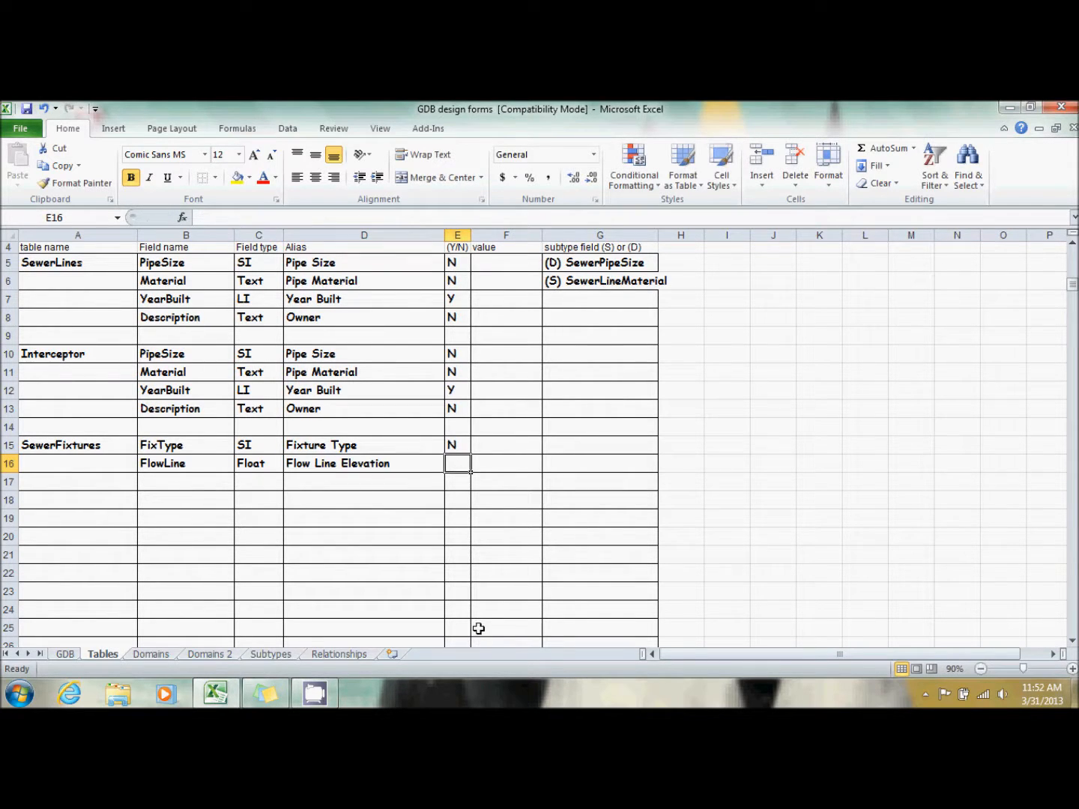
type("Y")
key("Return")
Step: Add RimElev as the third field name of the SewerFixtures table in B17
key("Left")
key("Left")
key("Left")
type("Rim")
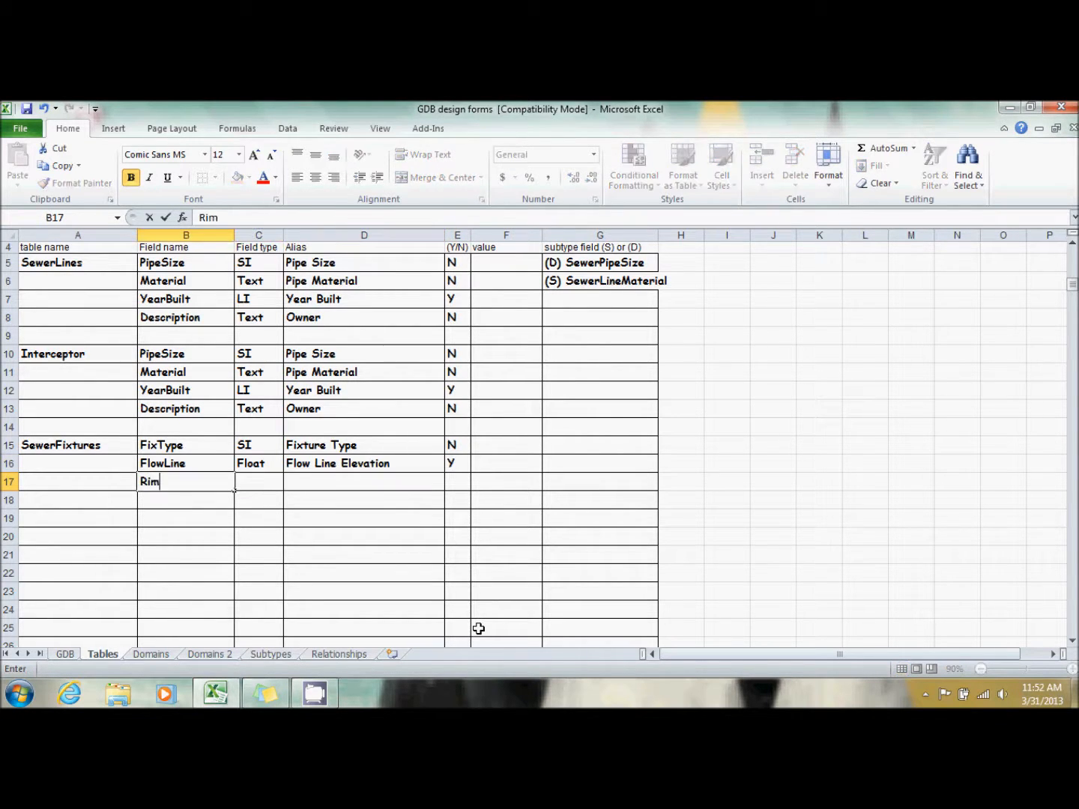
type("Elev")
key("BackSpace")
type("lev")
key("Tab")
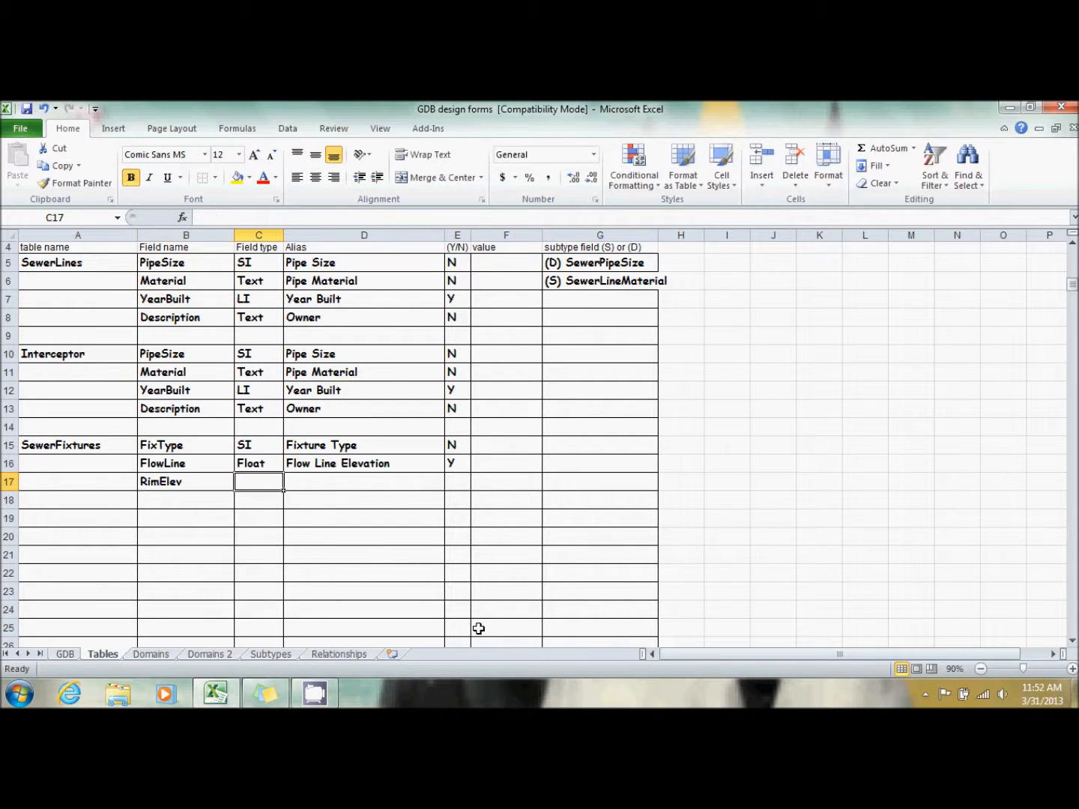
Step: Give the RimElev field the type Float and the alias Rim Elevation in row 17
type("Float")
key("Tab")
type("Rim Elev")
key("BackSpace")
type("evation")
key("Tab")
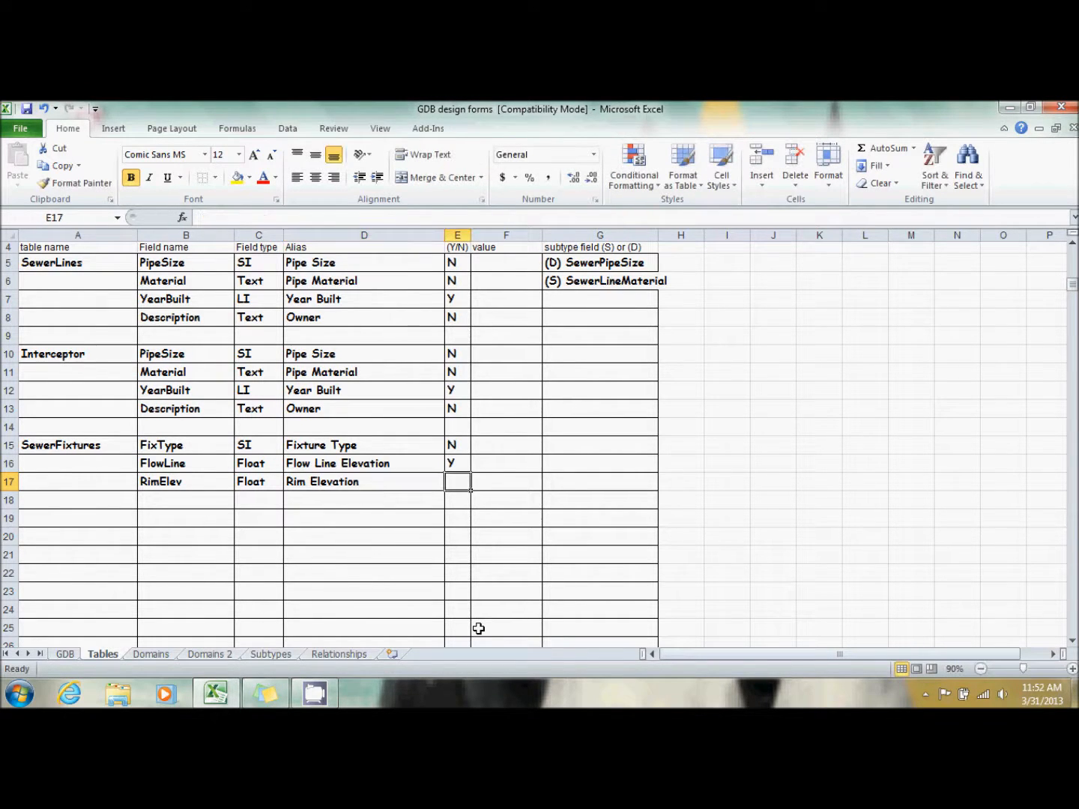
Step: Allow null values for the RimElev field by entering Y in E17
type("Y")
key("Return")
key("Left")
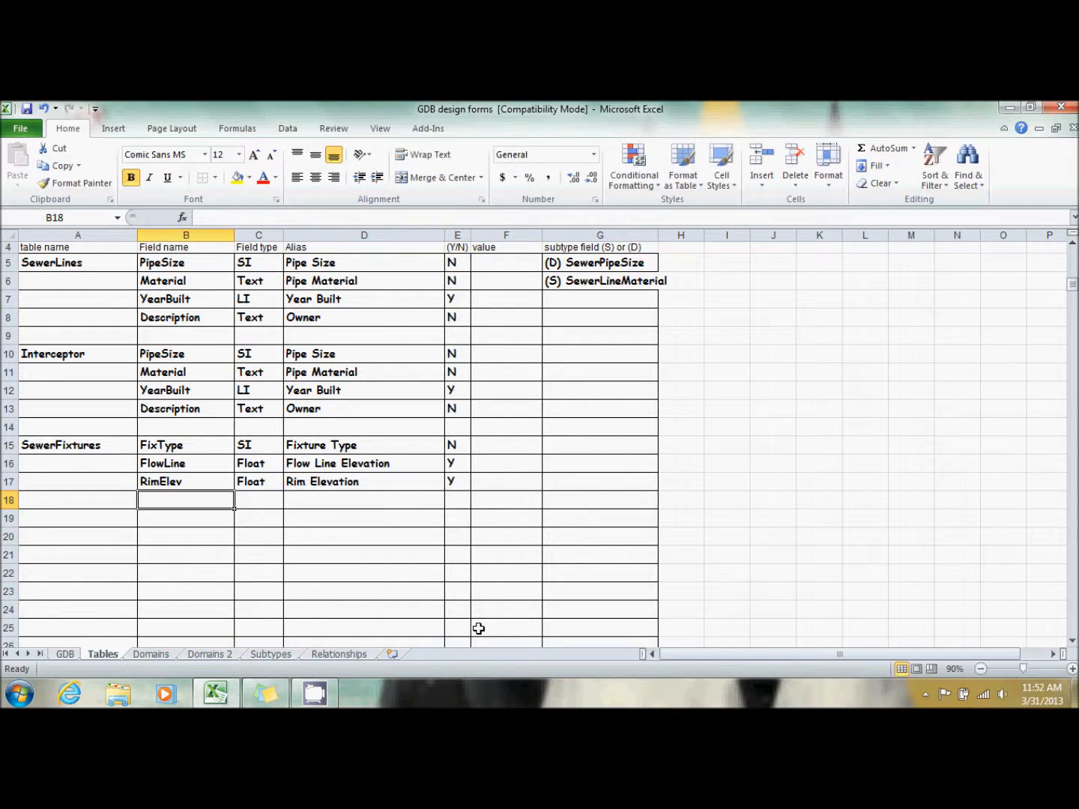
Step: Define the Depth field in row 18 with type Float, alias Depth from Surface and Y for null values
type("Depth")
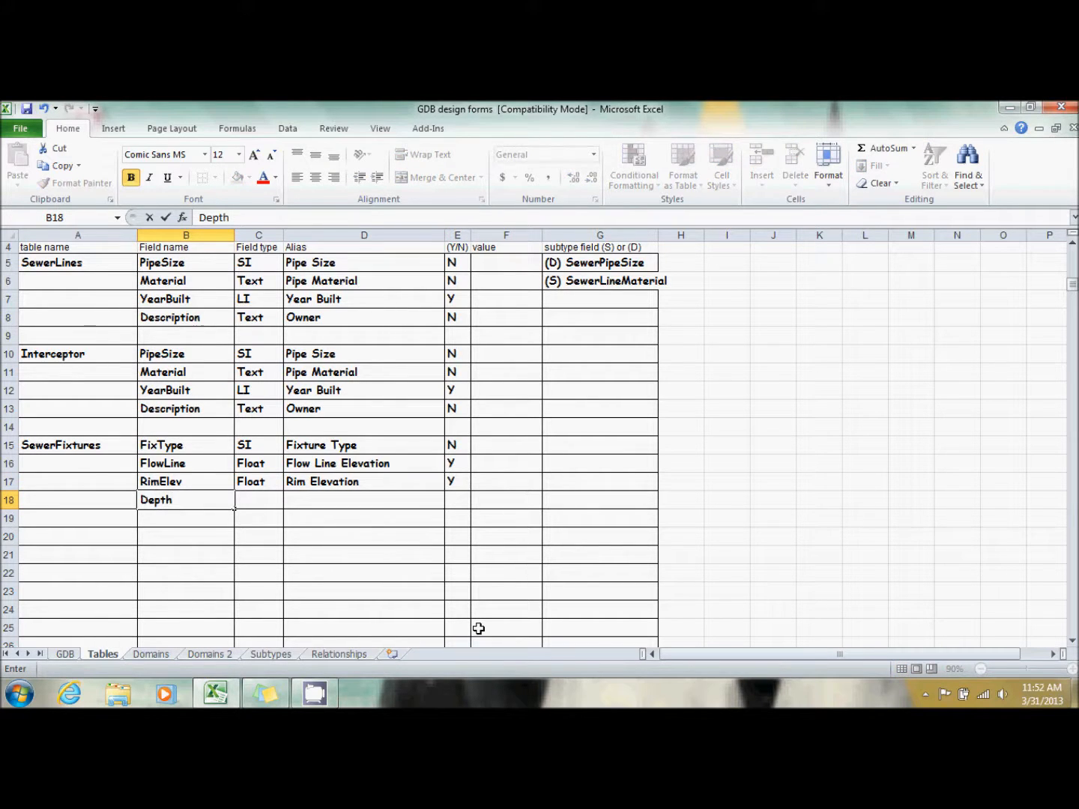
key("Tab")
type("Float")
key("Tab")
type("Dep")
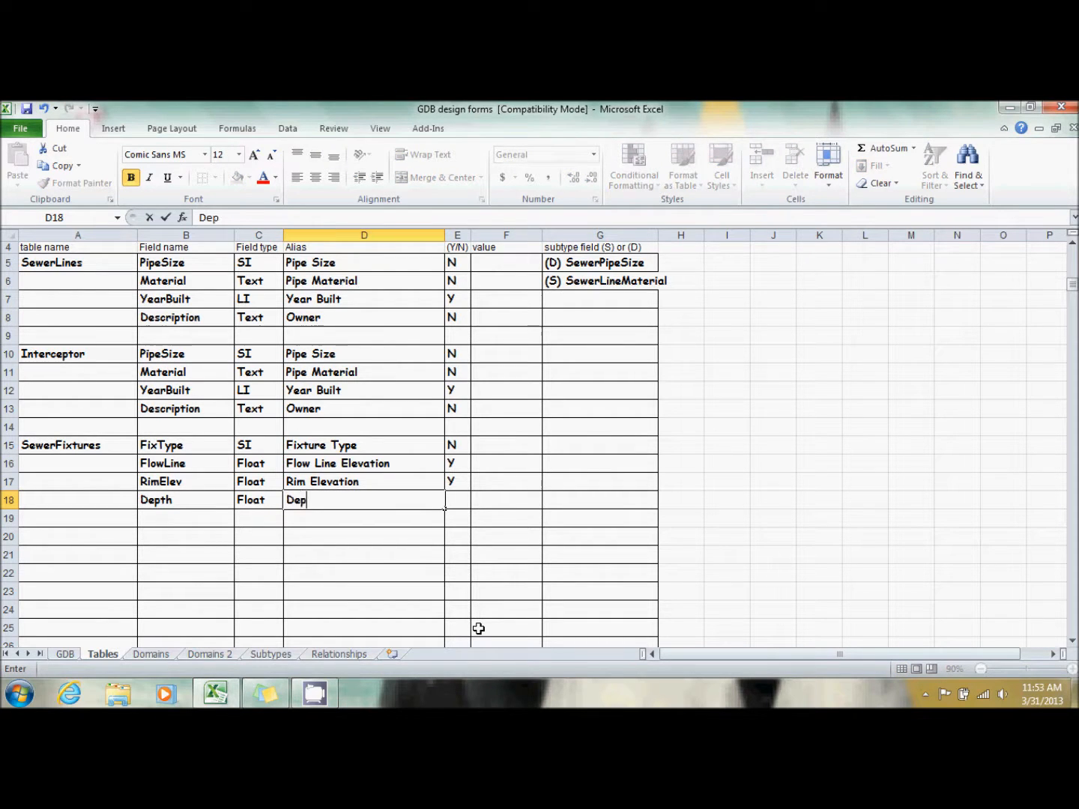
type("th from Surface")
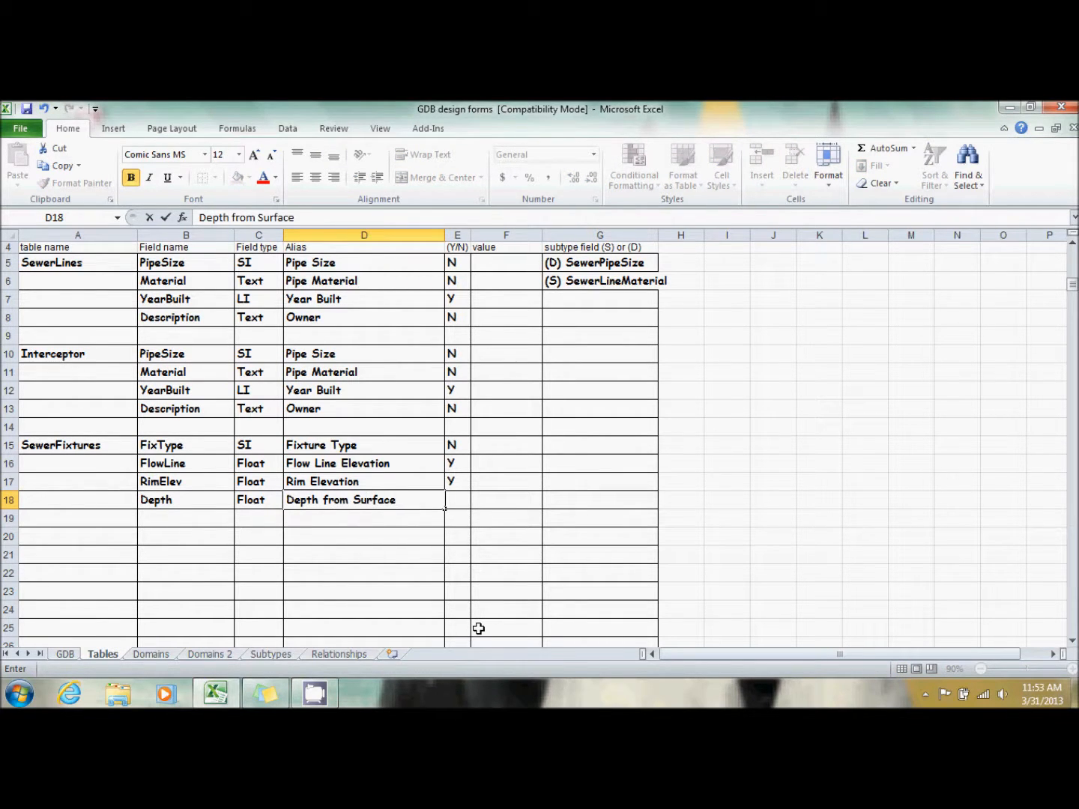
key("Tab")
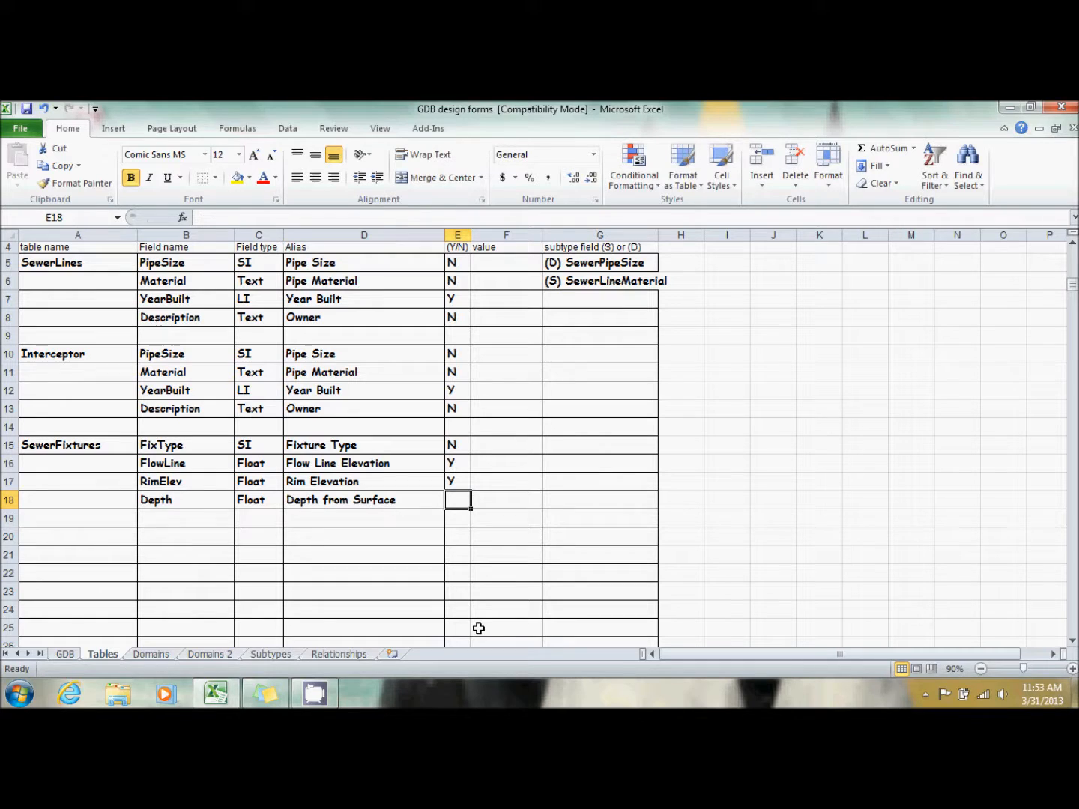
type("Y")
key("Return")
key("Left")
key("Left")
key("Left")
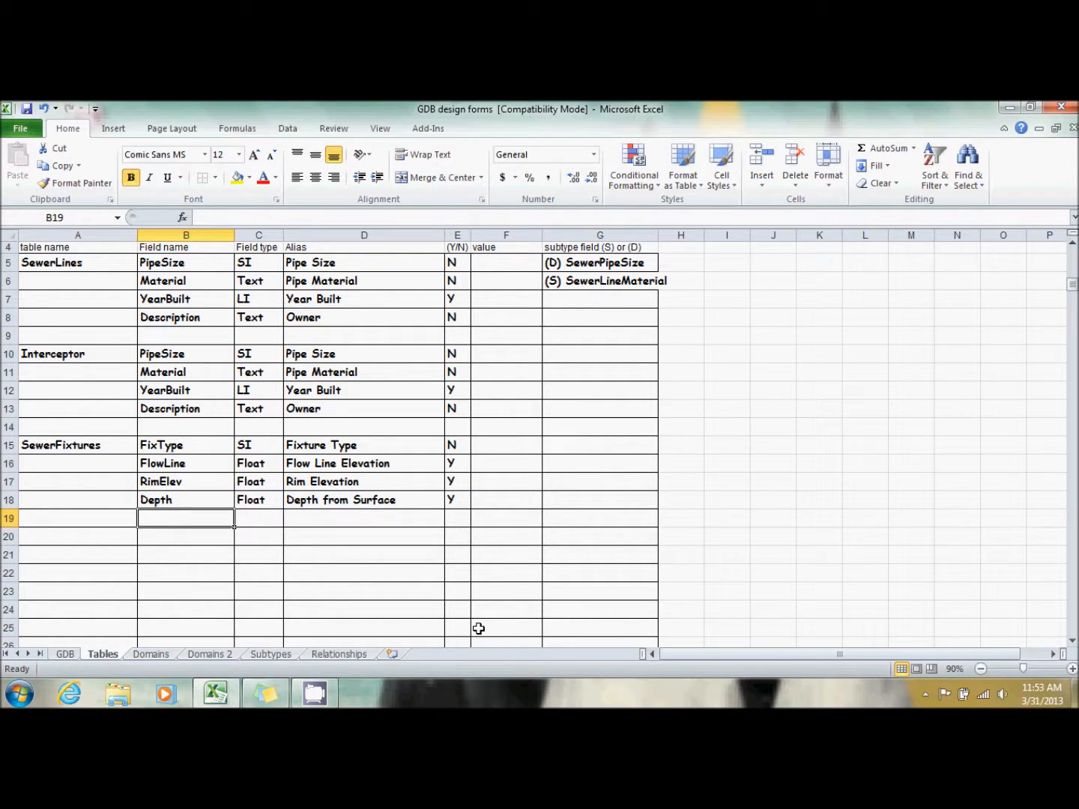
Step: Define the YearBuilt field in row 19 with type LI, alias Year Built and Y for null values
type("YearBuilt")
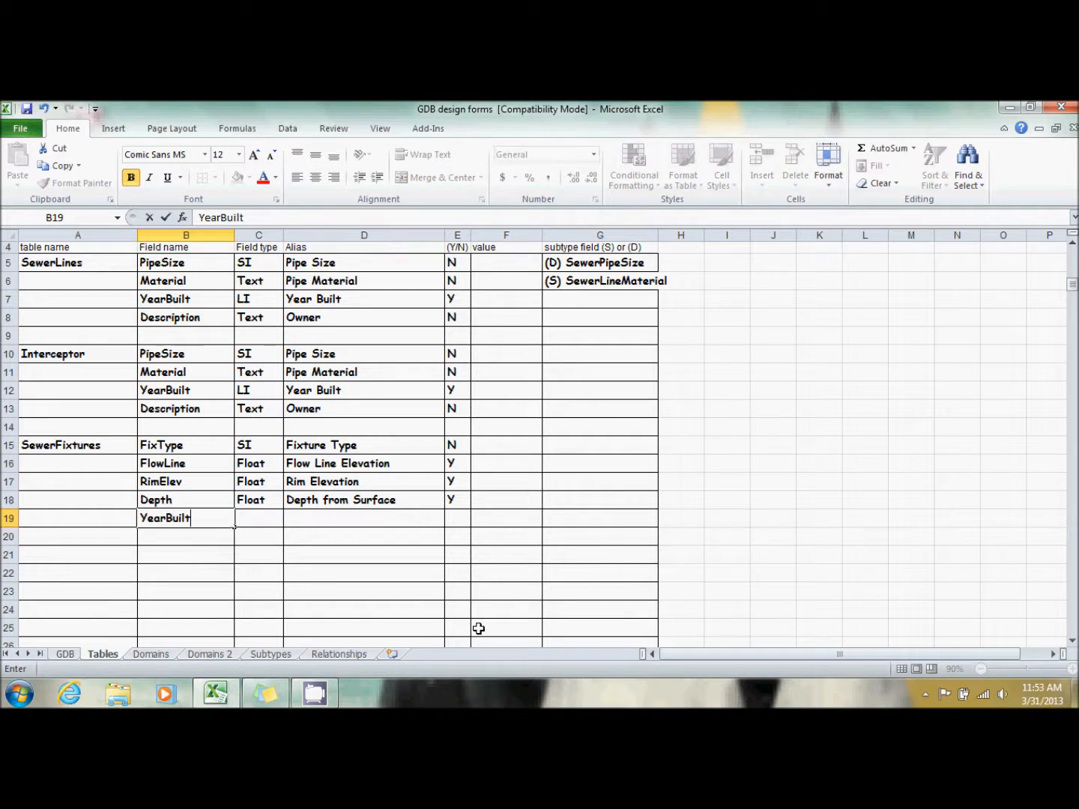
key("Tab")
type("LI")
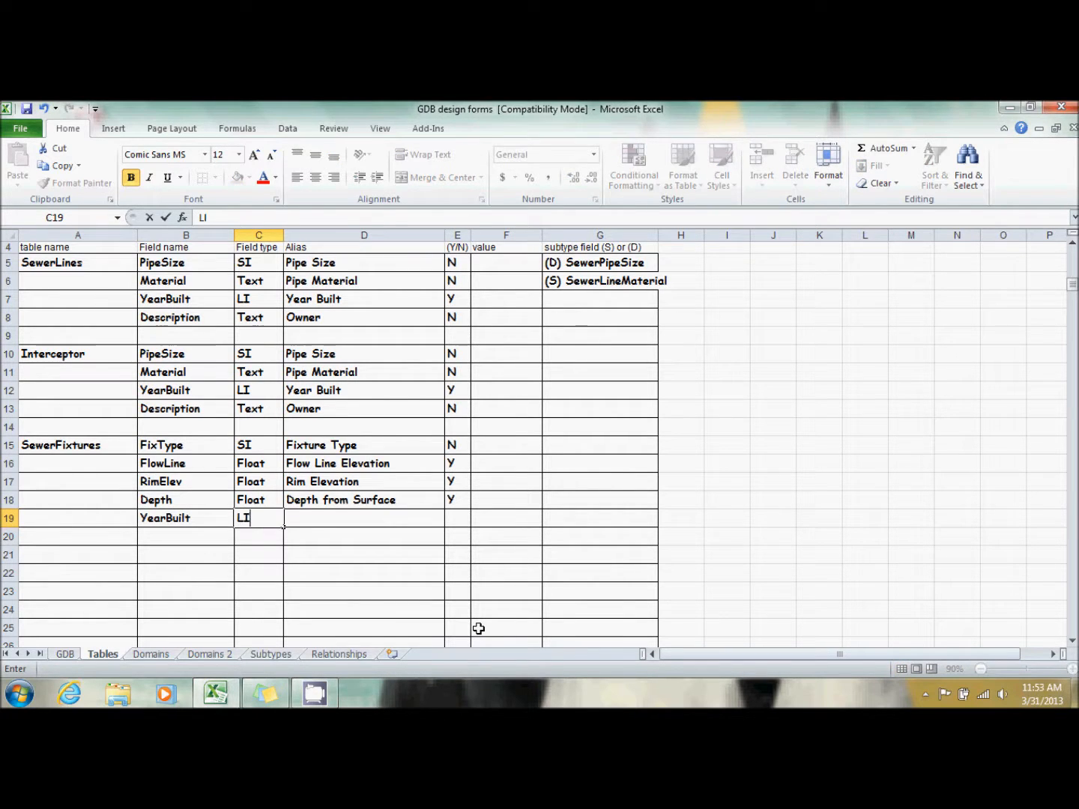
key("Tab")
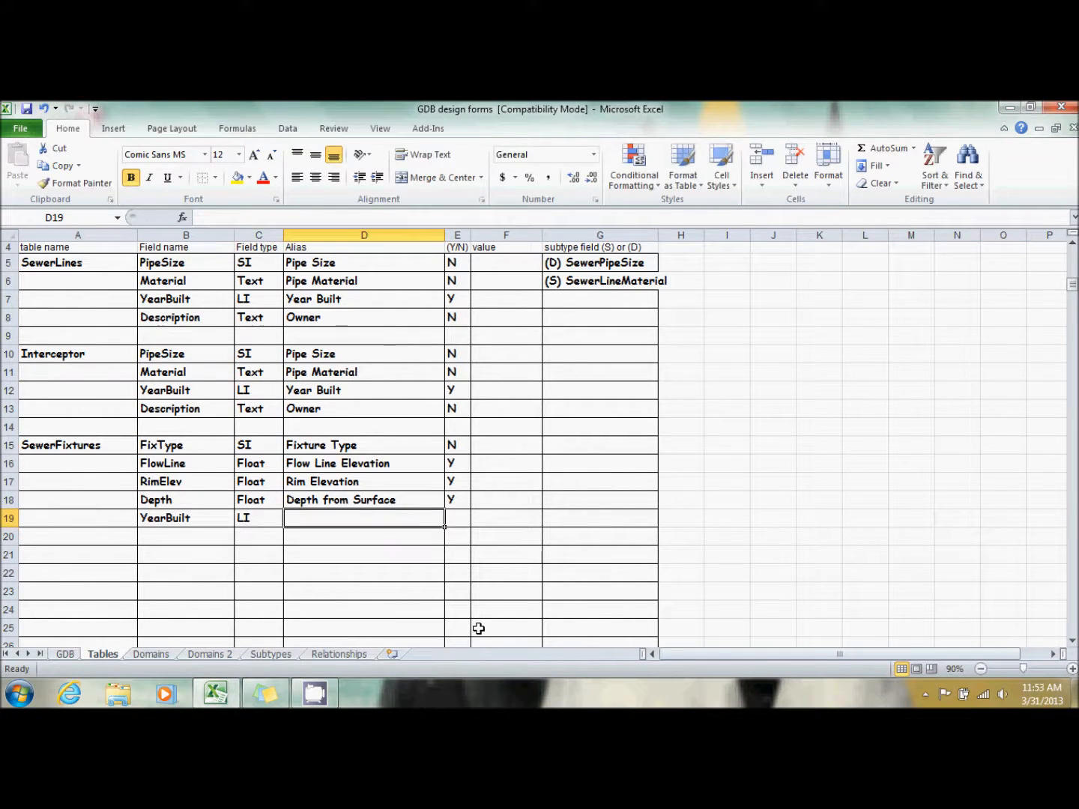
type("YYe")
key("BackSpace")
key("BackSpace")
type("ear B")
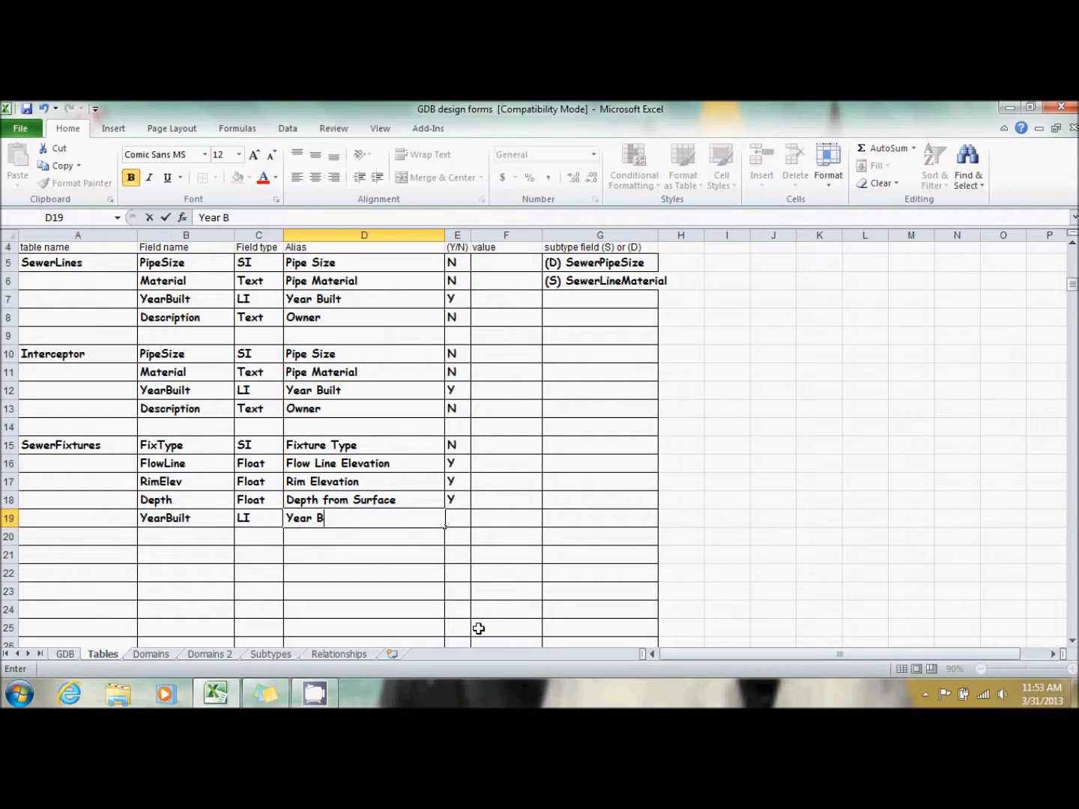
type("uilt")
key("Tab")
type("Y")
key("Return")
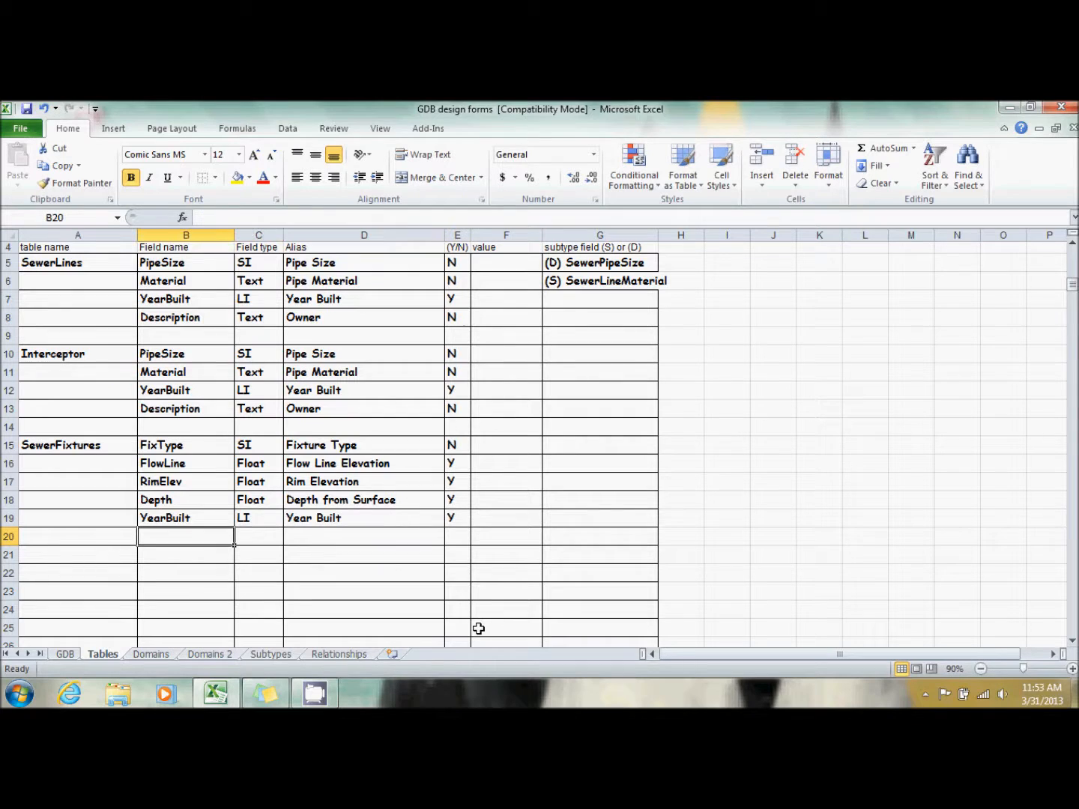
Step: Define the Description field in row 20 with type Text, alias Owner and N for null values
type("Des")
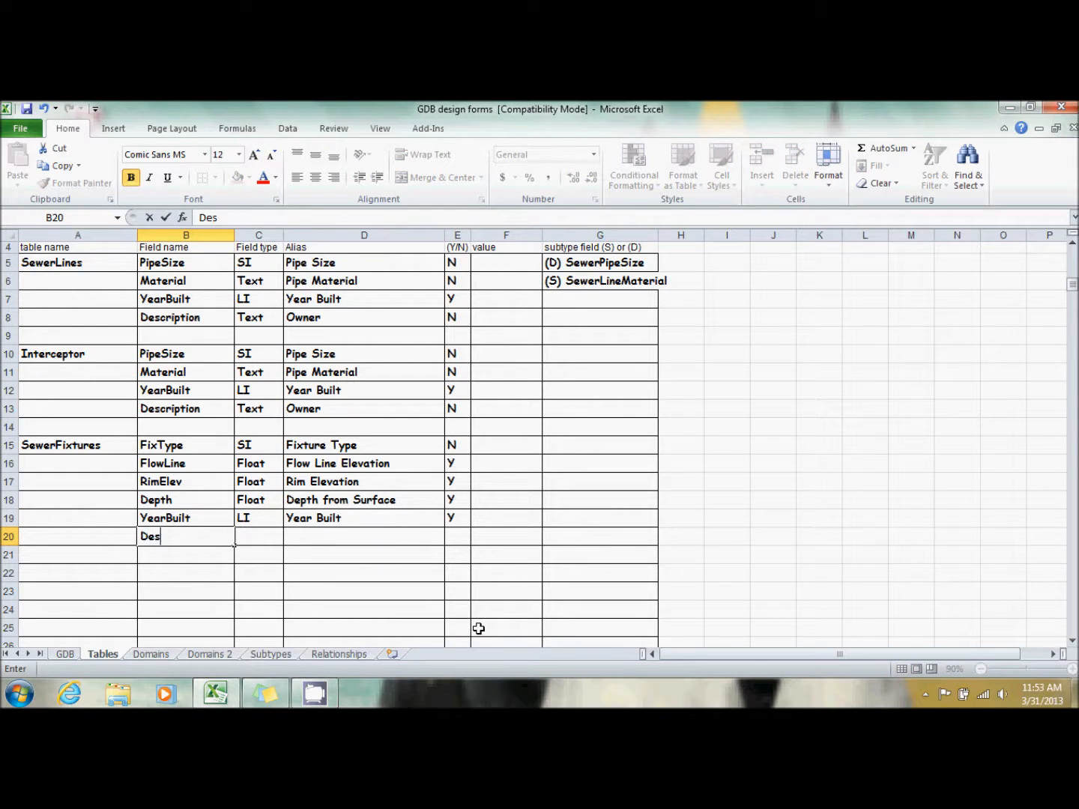
type("cription")
key("Tab")
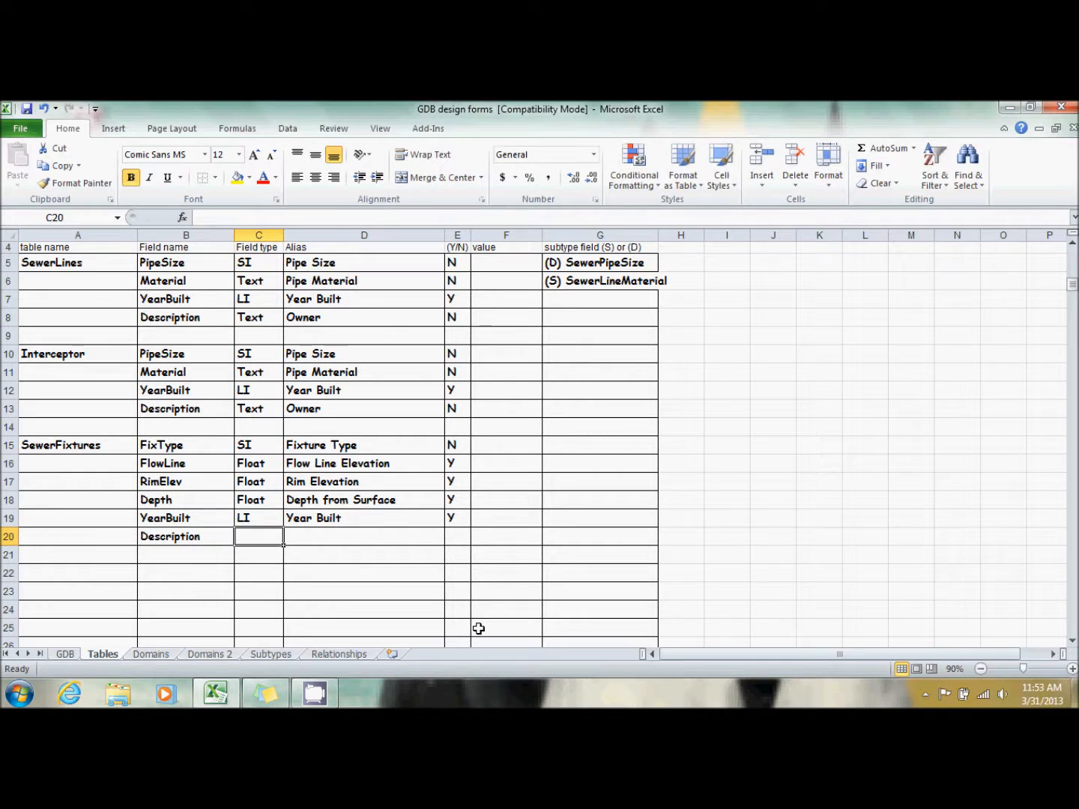
type("Text")
key("Tab")
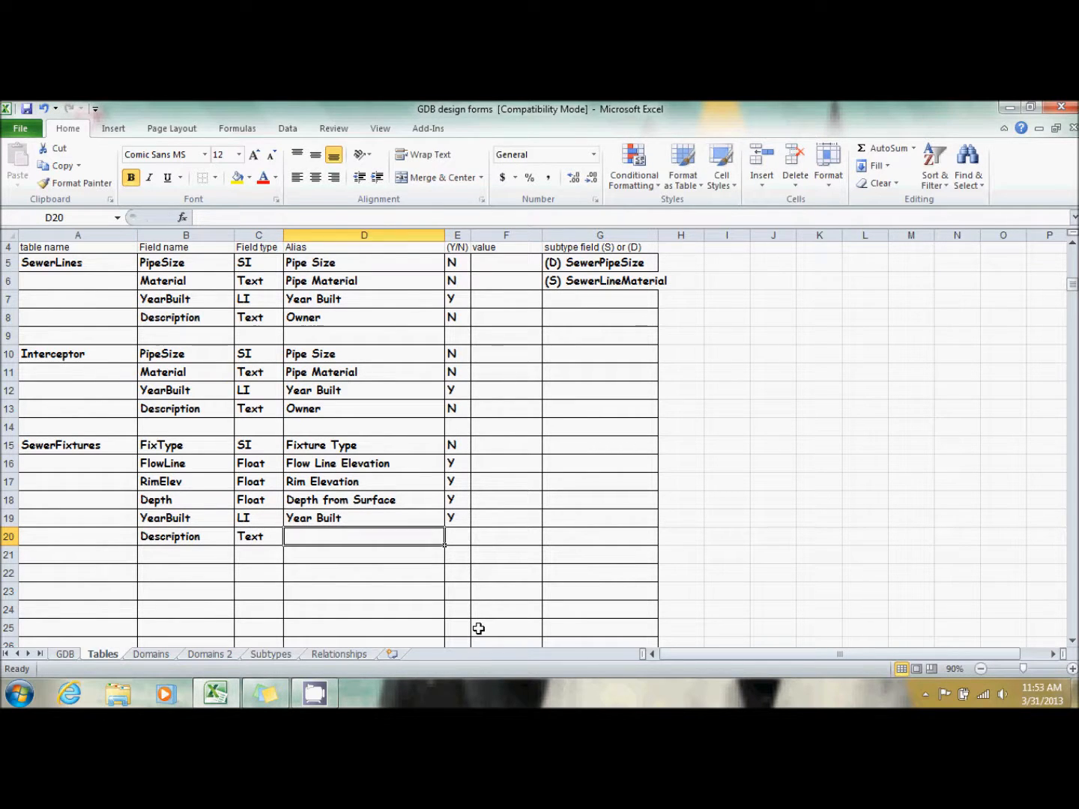
type("Owner")
key("Tab")
type("N")
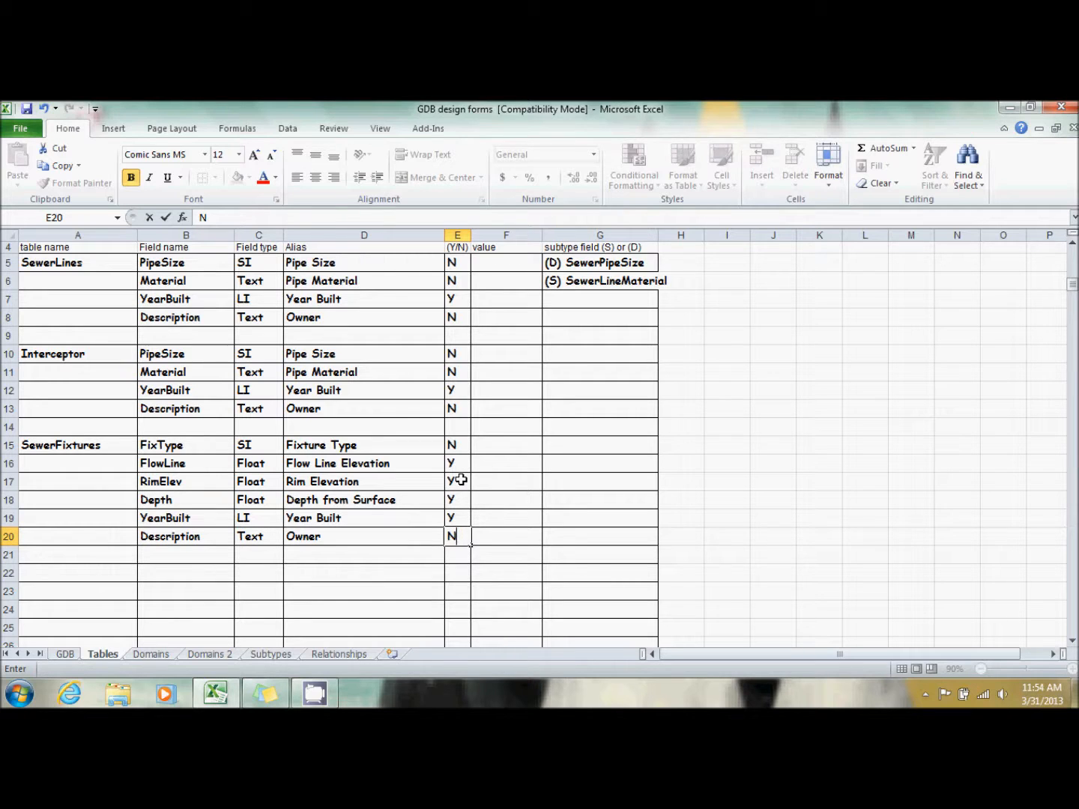
Step: Assign the subtype (S) SewerFixType to the FixType field in G15
left_click(578, 443)
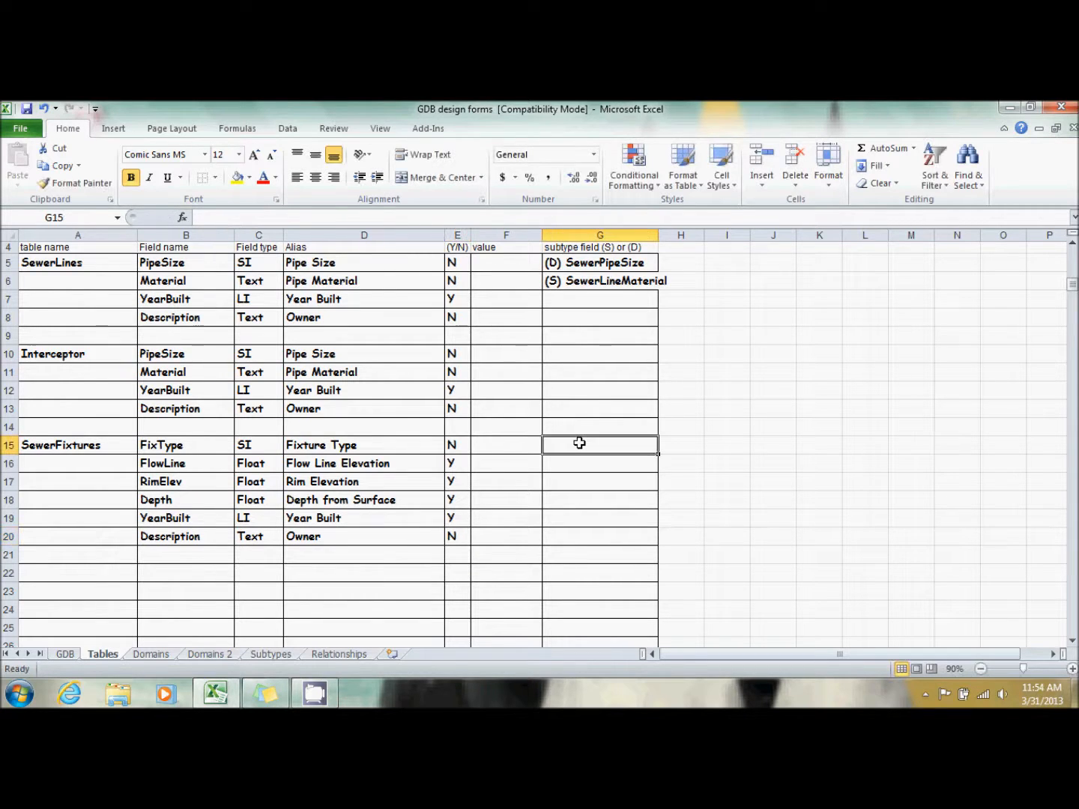
type("(S) ")
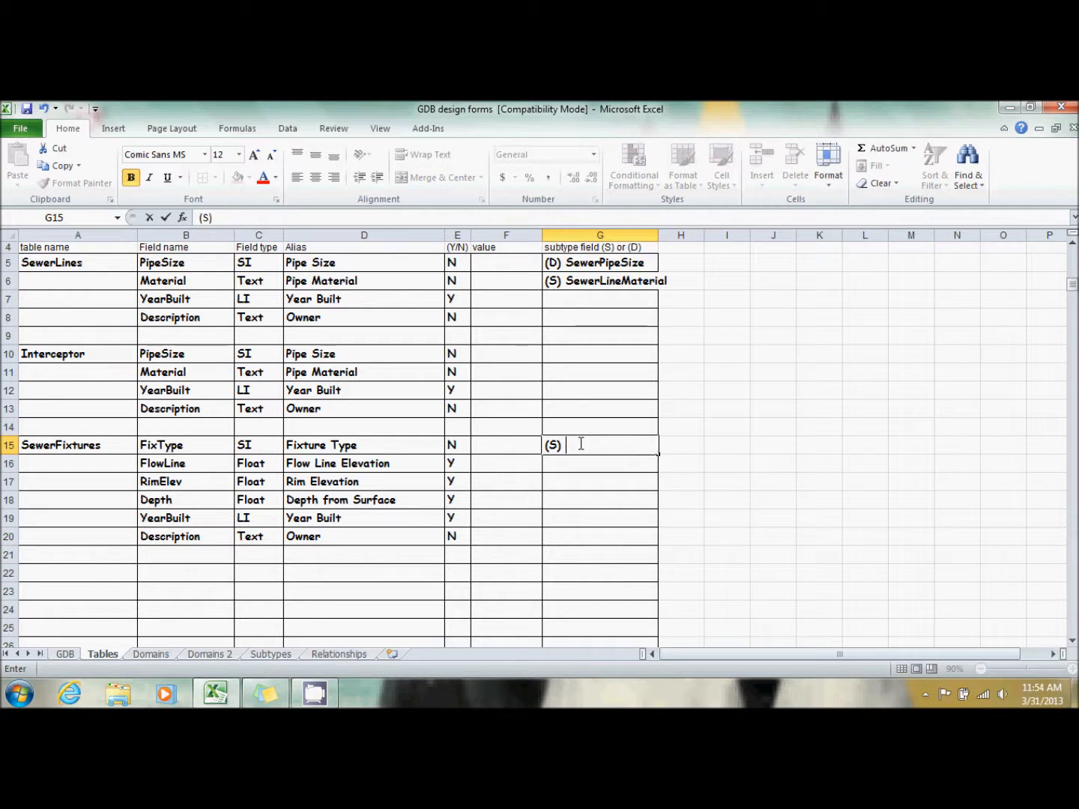
type("SewerFixType")
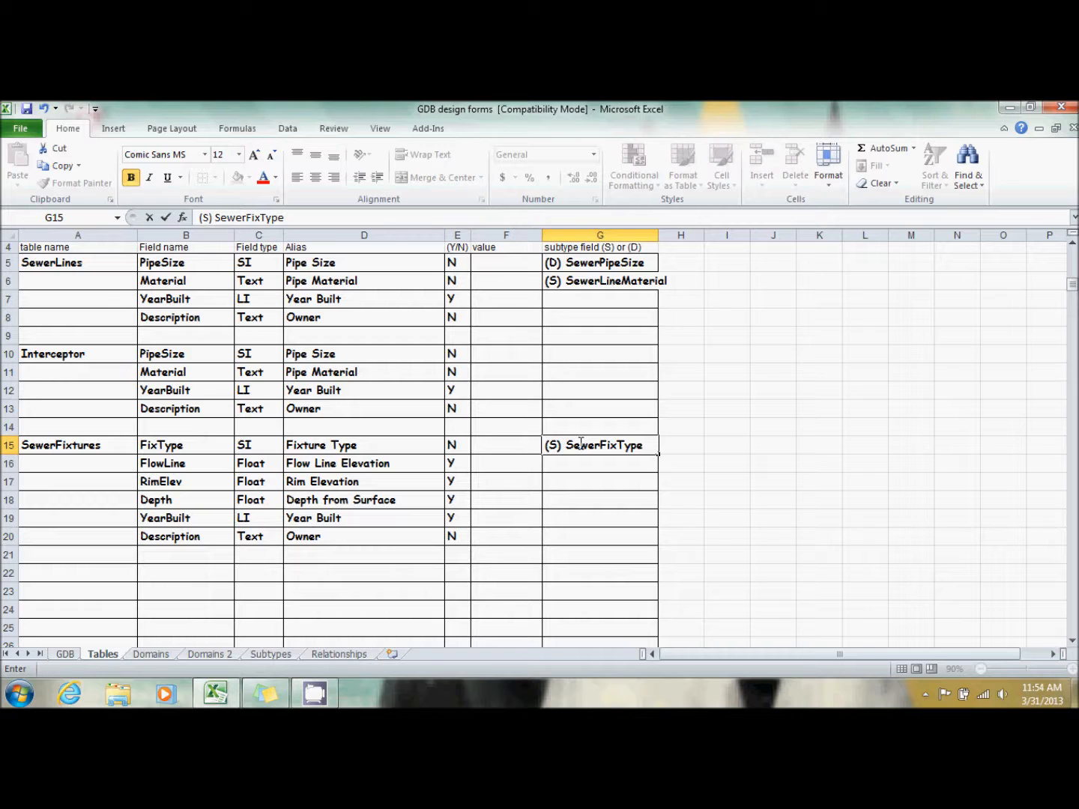
key("Return")
Step: Enter default values for the SewerFixtures table: 2010 for YearBuilt in F19 and Oleander for Description in F20
key("Down")
key("Down")
key("Down")
key("Left")
type("2010")
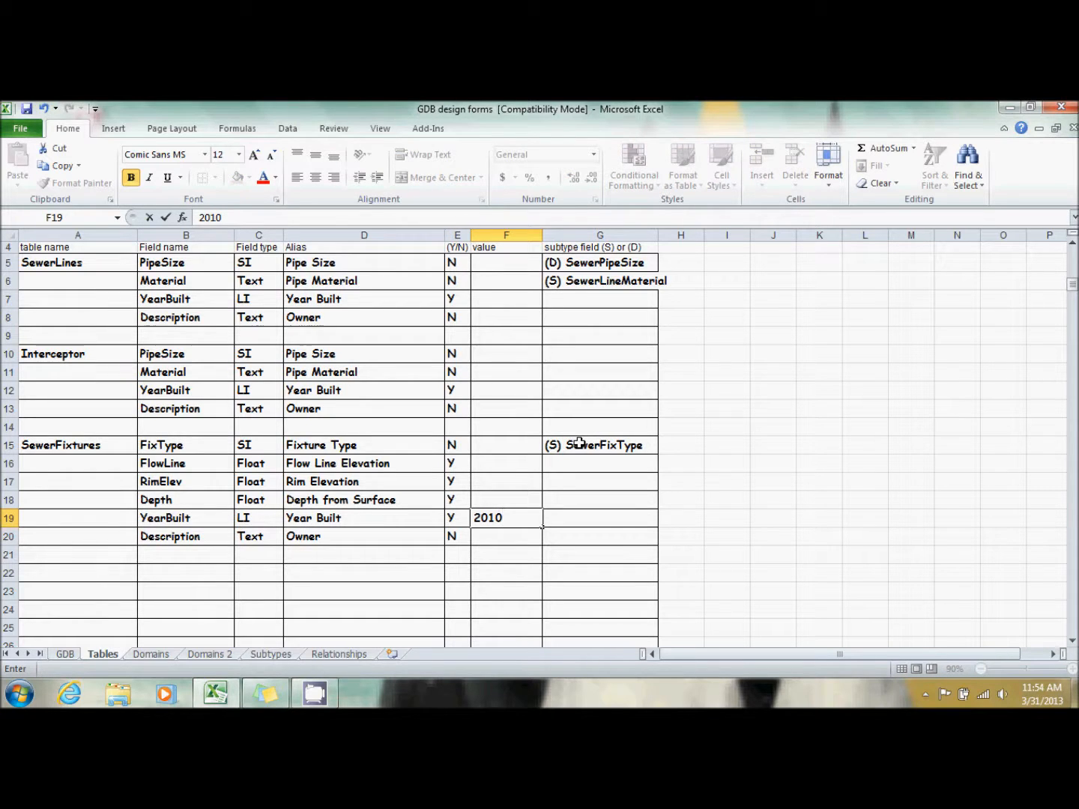
key("Return")
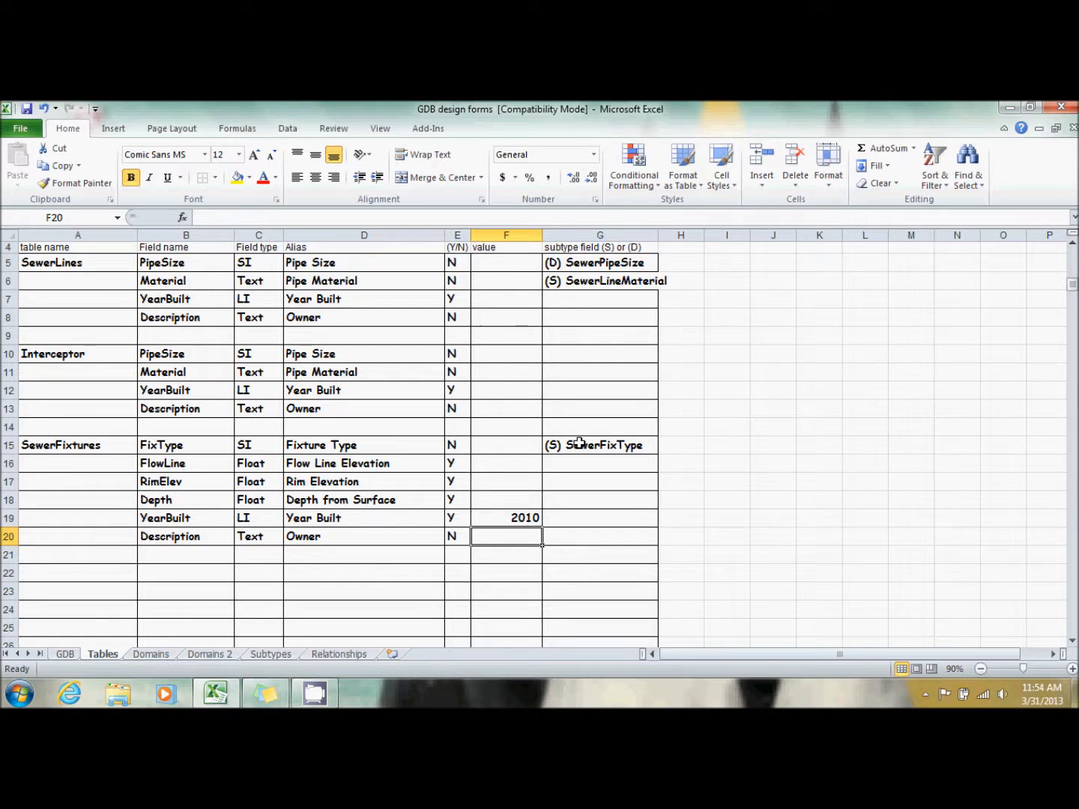
type("Oleander")
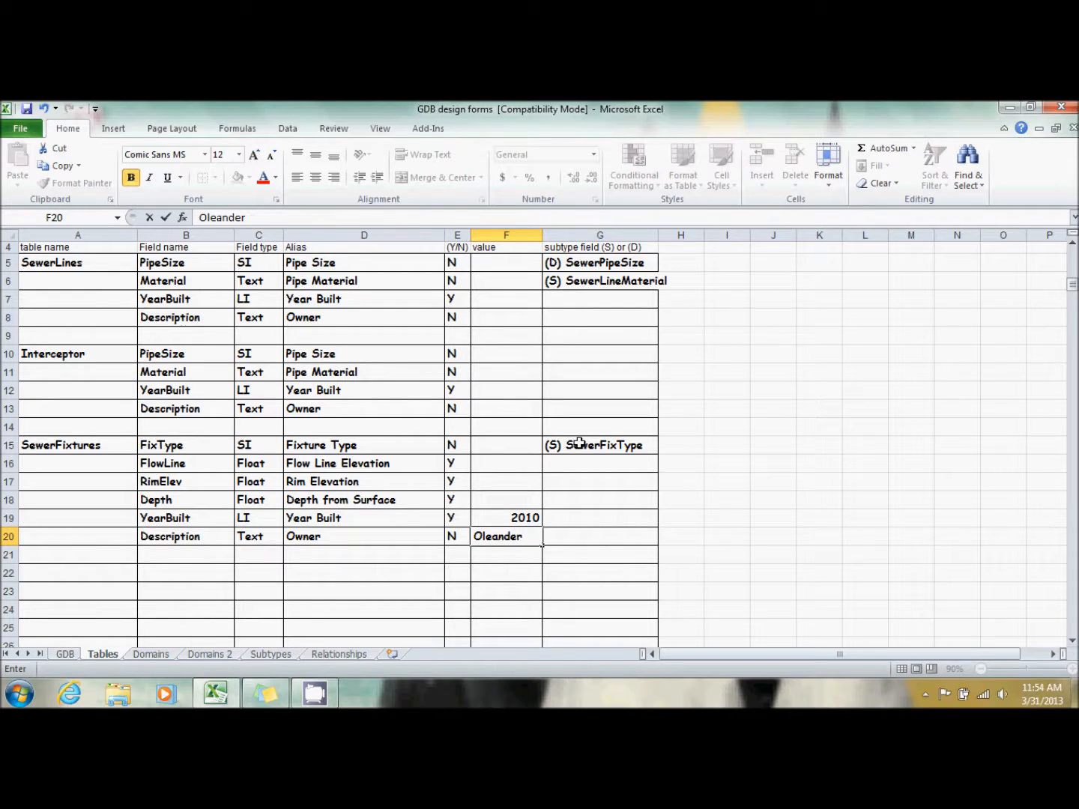
key("Tab")
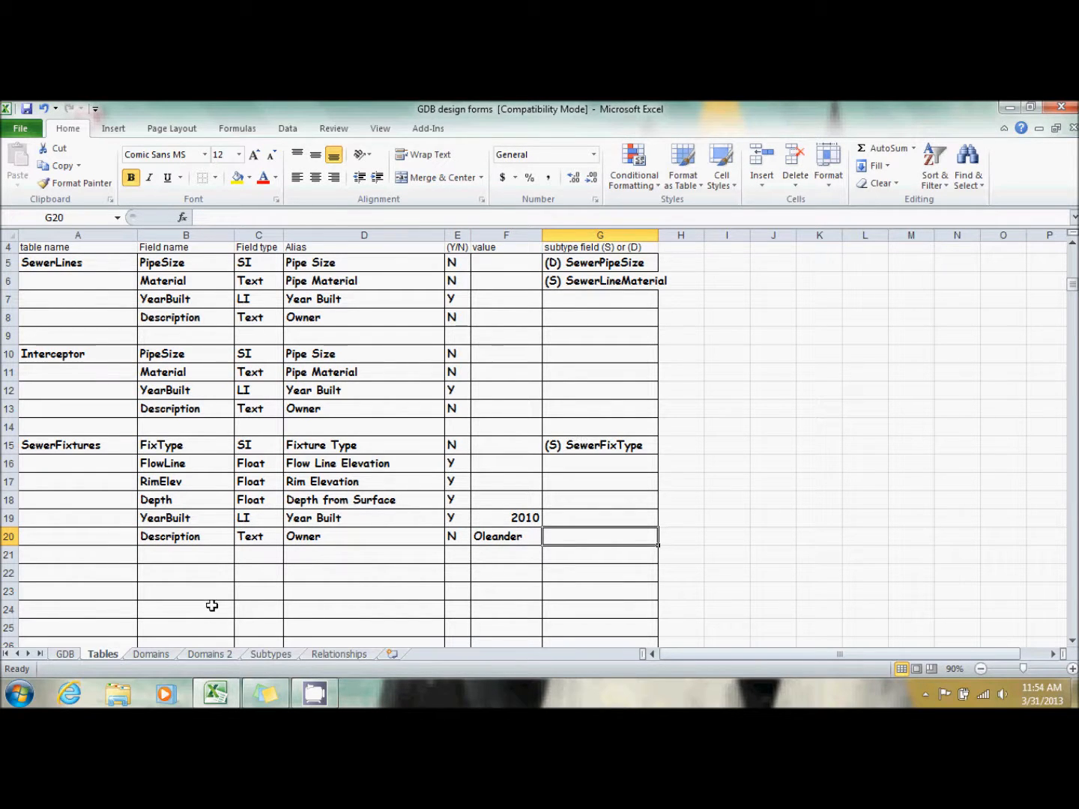
Step: Add SewerFixType as a new subtype name in A20 of the Subtypes worksheet
left_click(270, 654)
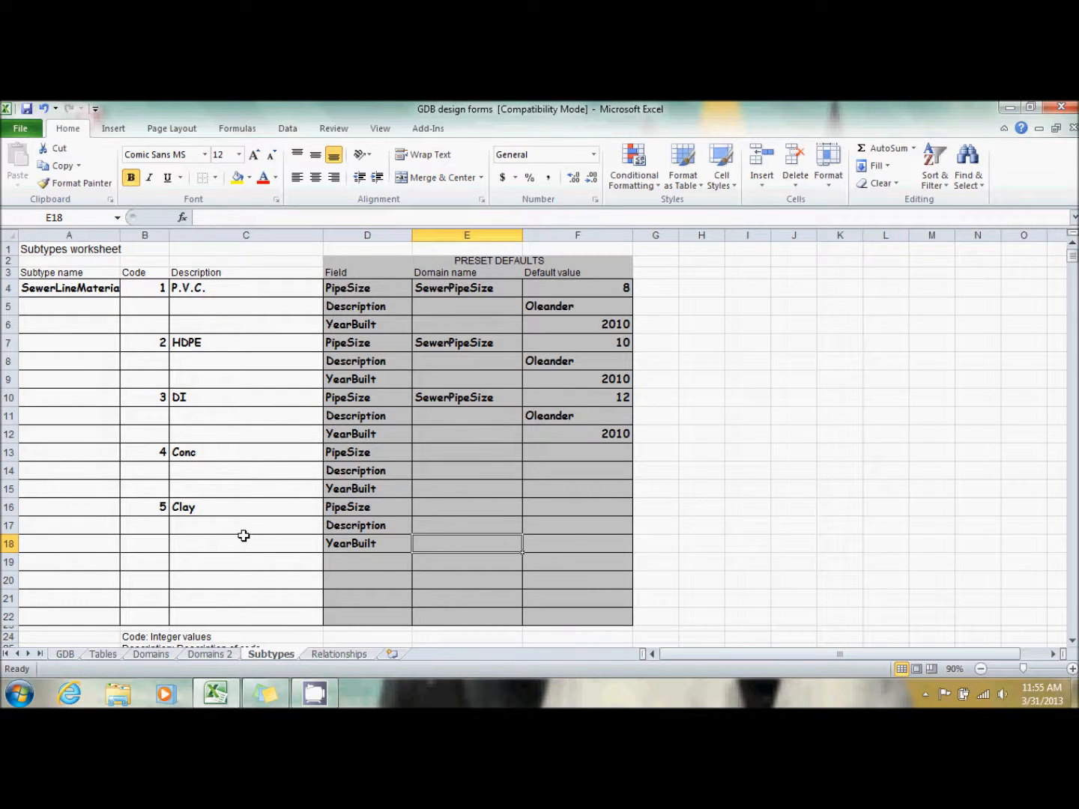
scroll(243, 536, "down", 1)
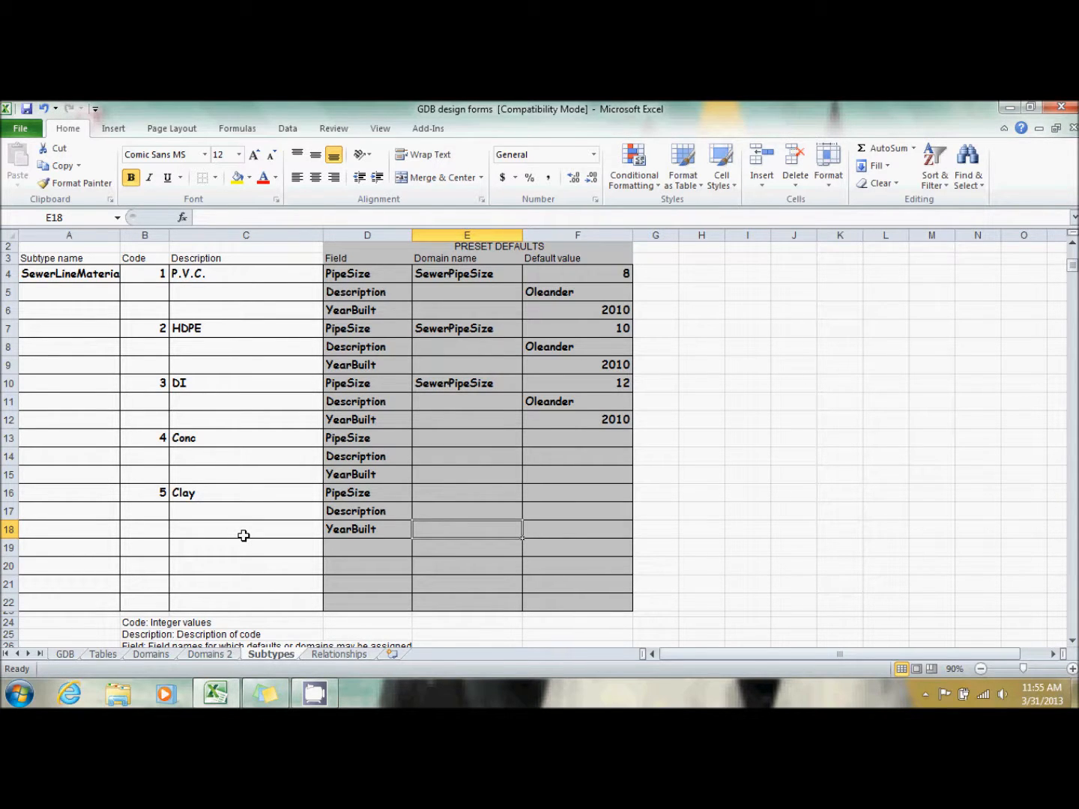
left_click(40, 565)
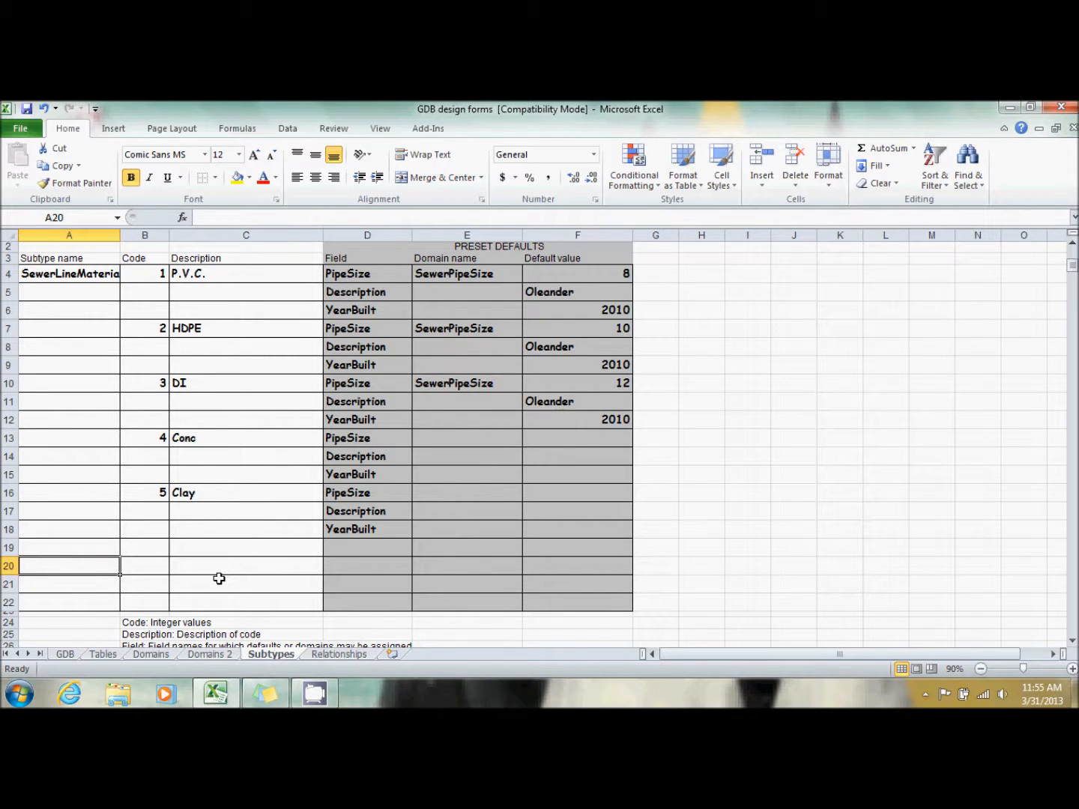
type("S")
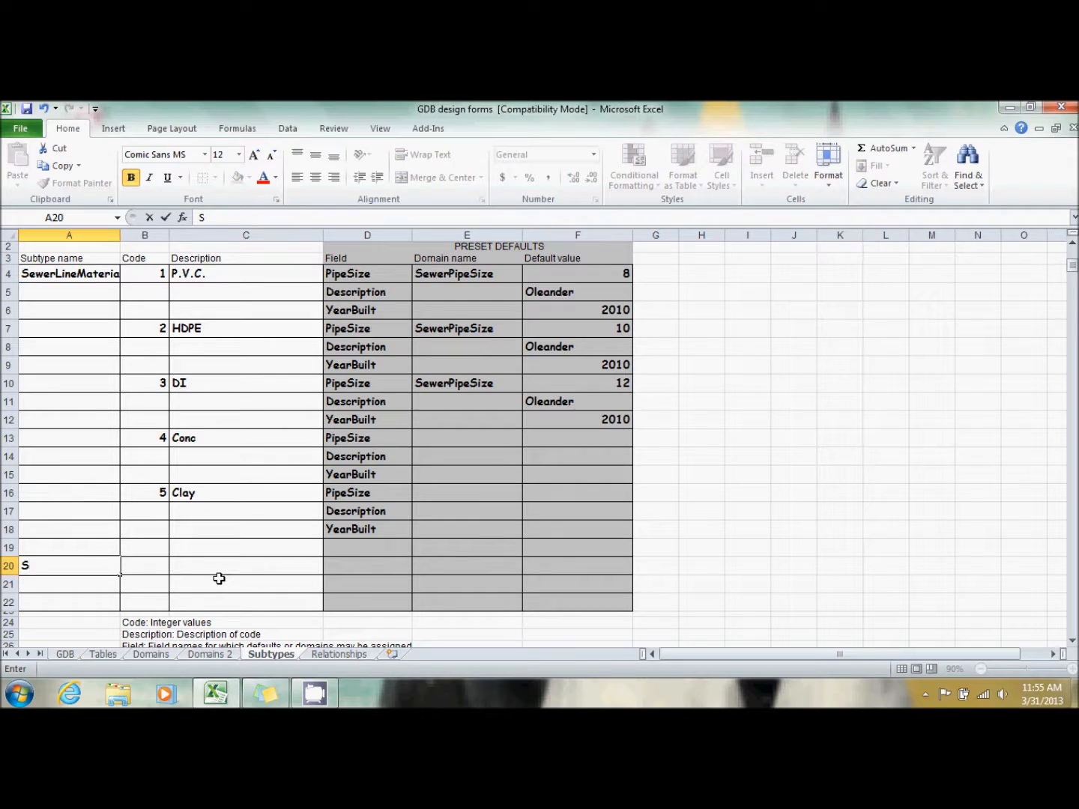
type("ewerFixType")
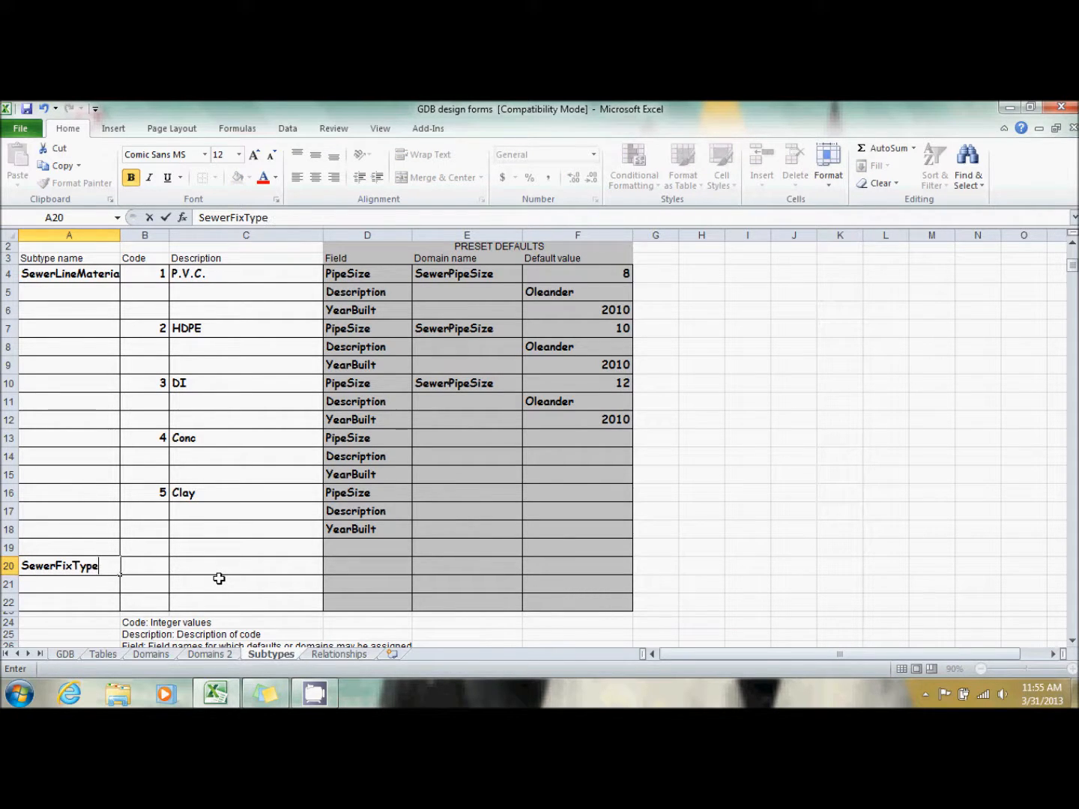
key("Tab")
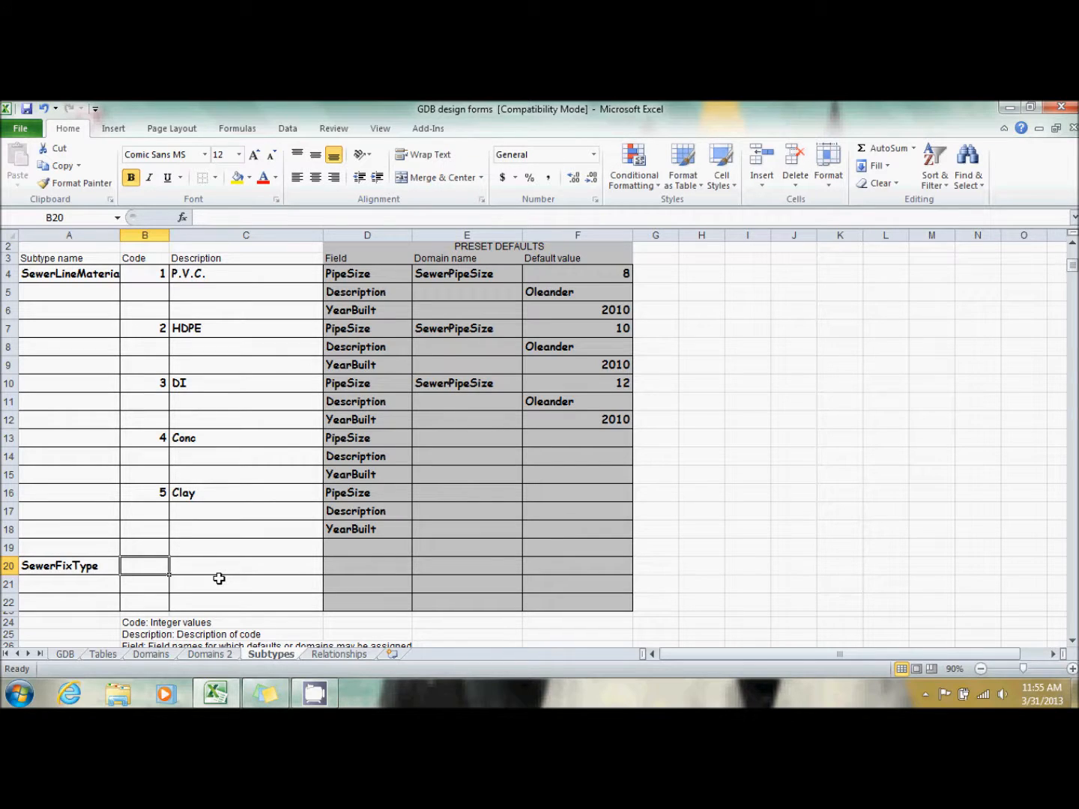
Step: Give the SewerFixType subtype code 1 for Manhole in row 20 and code 2 for Cleanout in row 21
type("1")
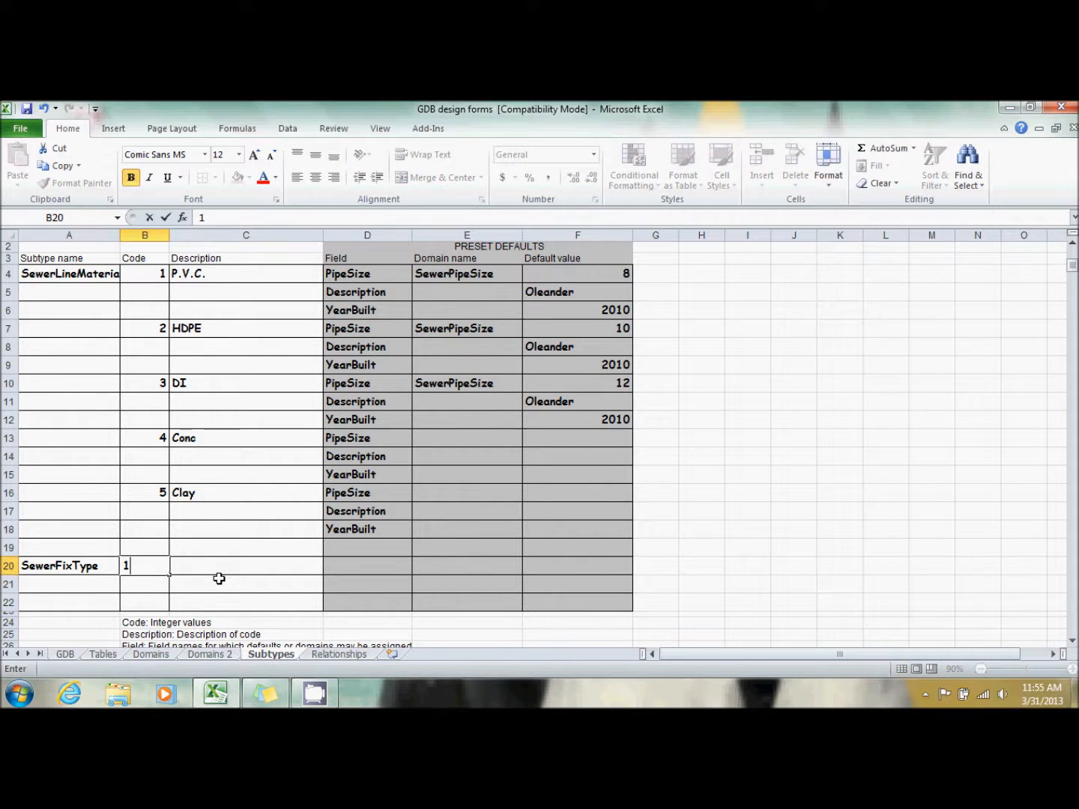
key("Tab")
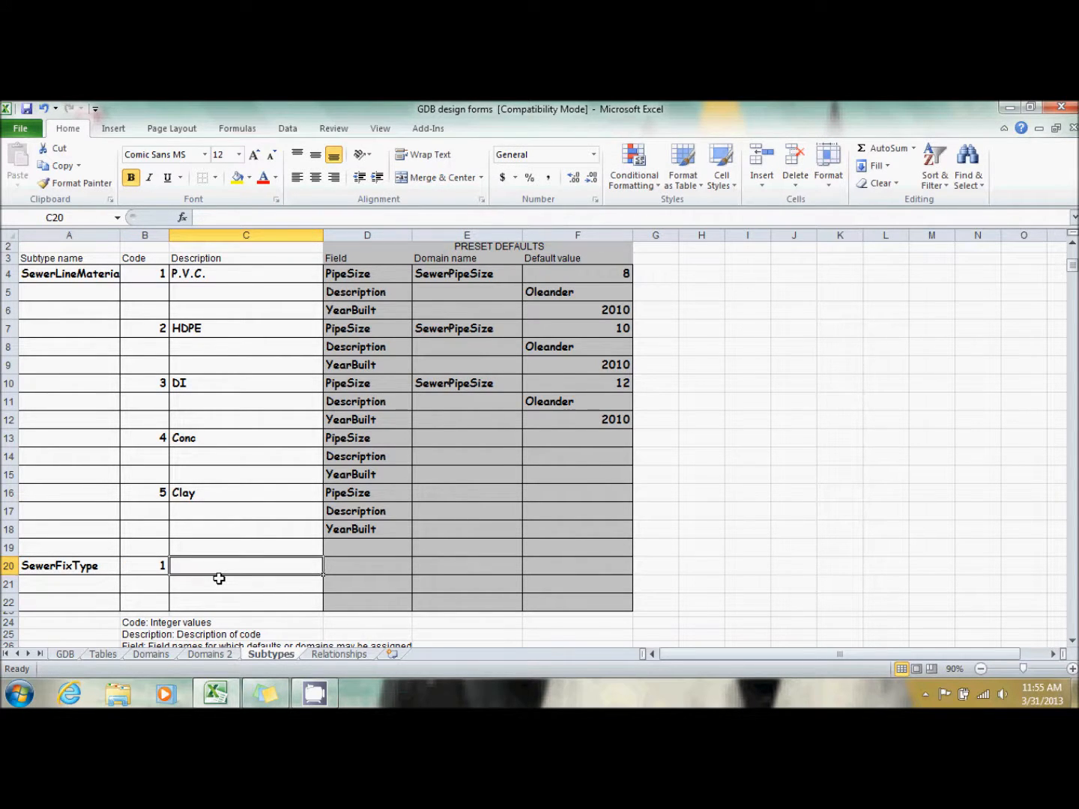
type("Manhole")
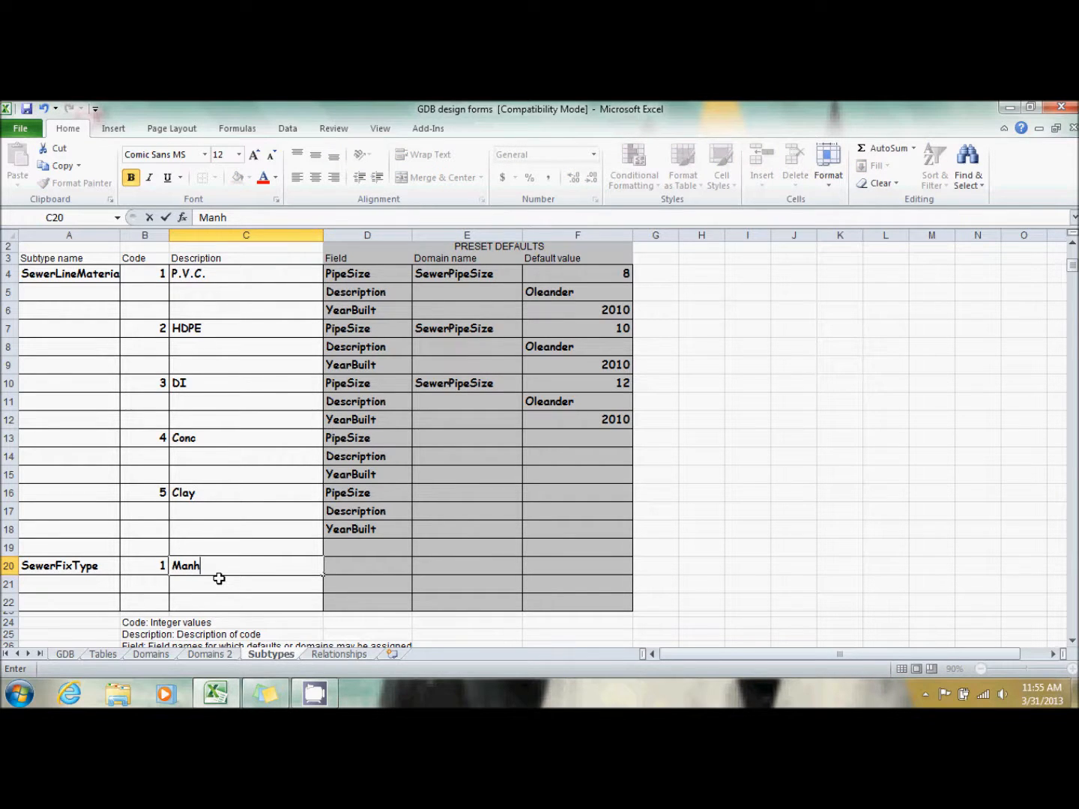
key("Return")
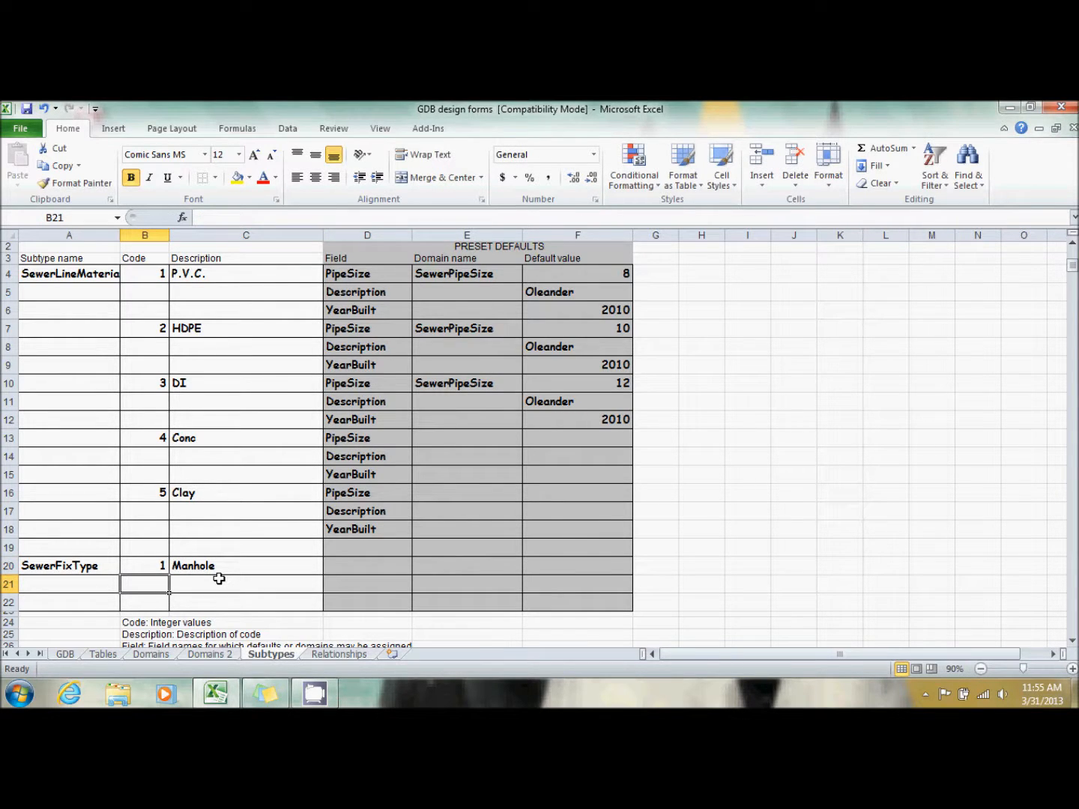
type("2")
key("Tab")
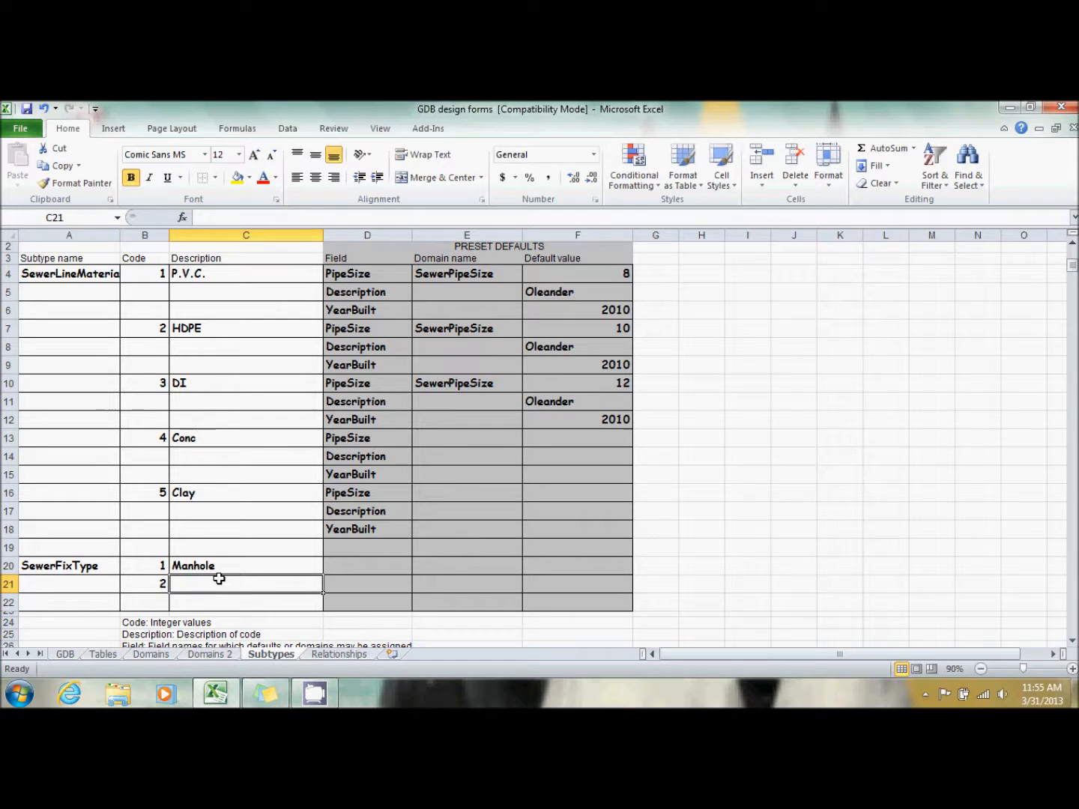
type("Cleanout")
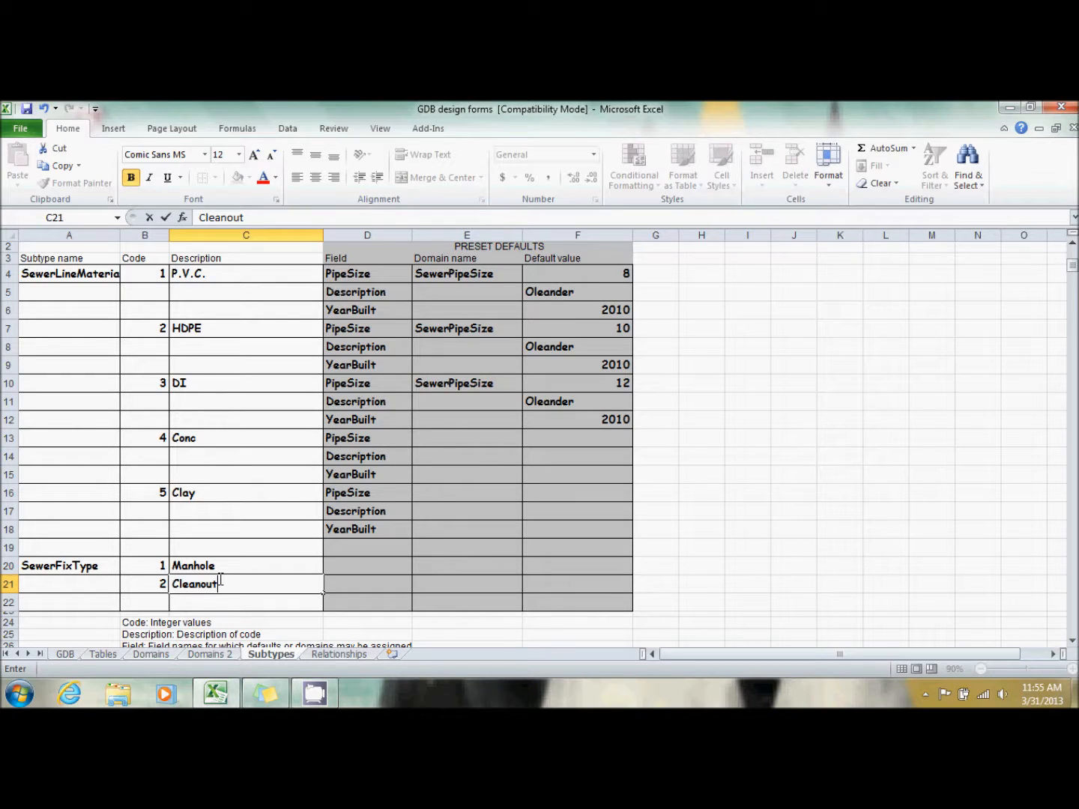
key("Return")
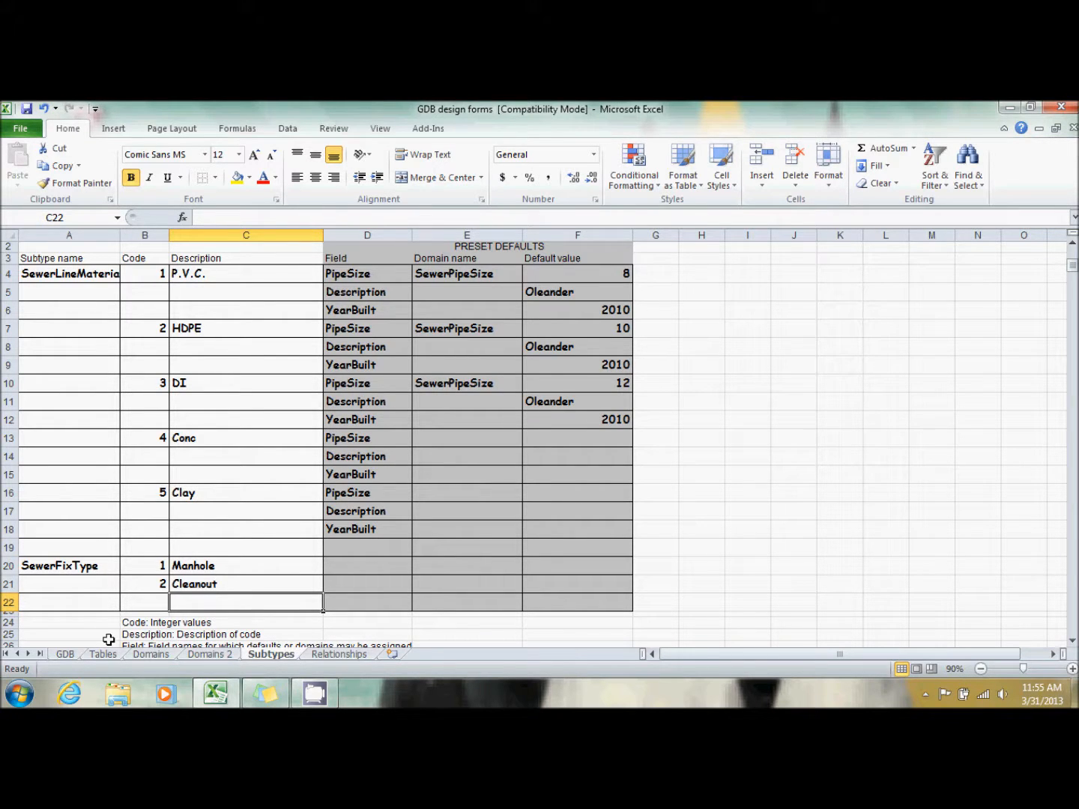
Step: Add a PNT feature class named InterceptorFix with alias Interceptor Fixtures in row 16 of the GDB worksheet
left_click(66, 654)
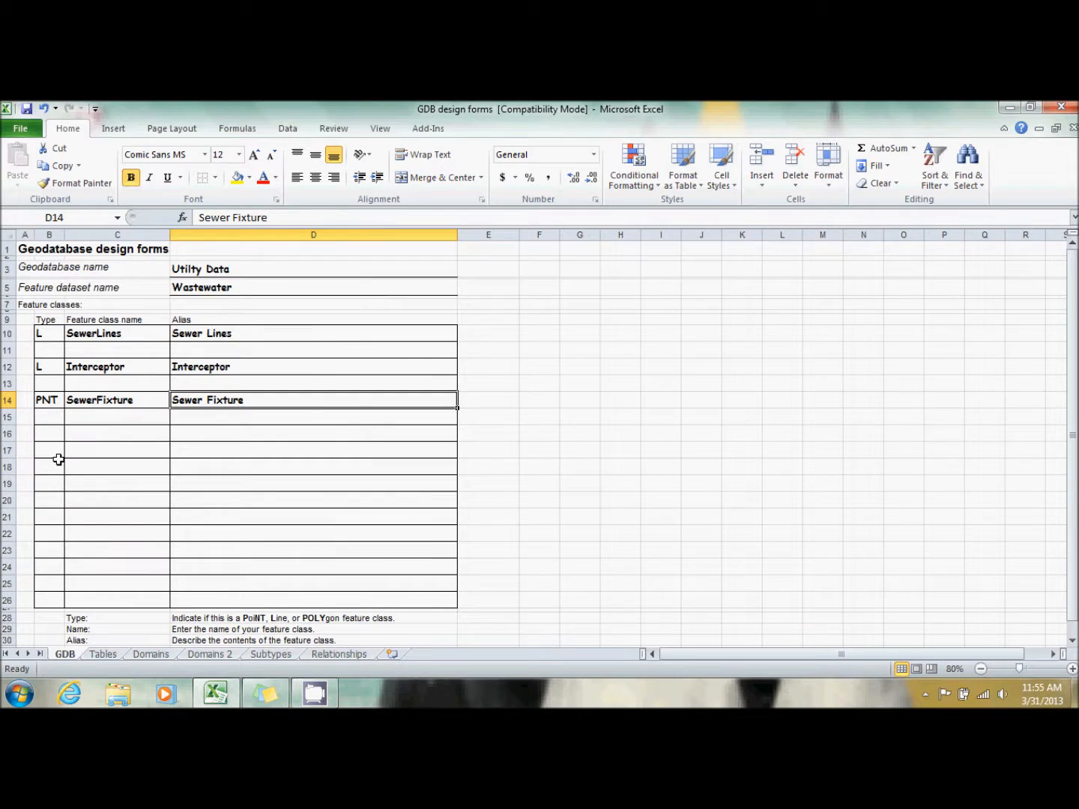
left_click(51, 433)
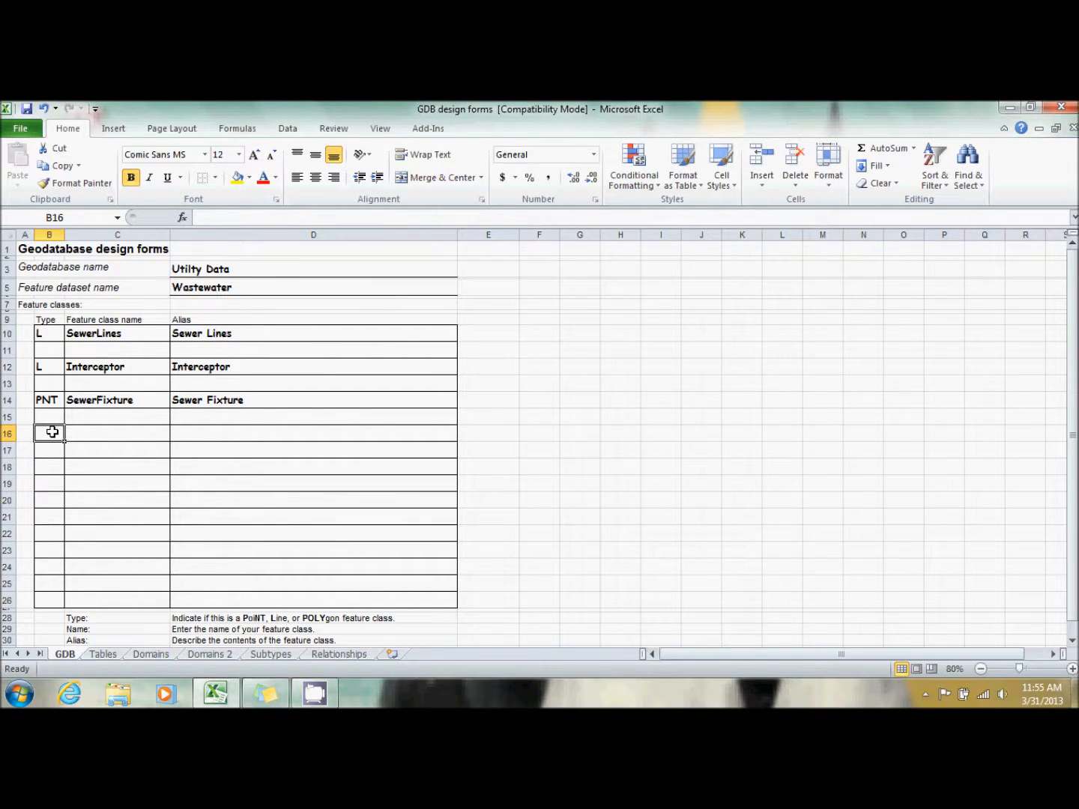
type("PNT")
key("Tab")
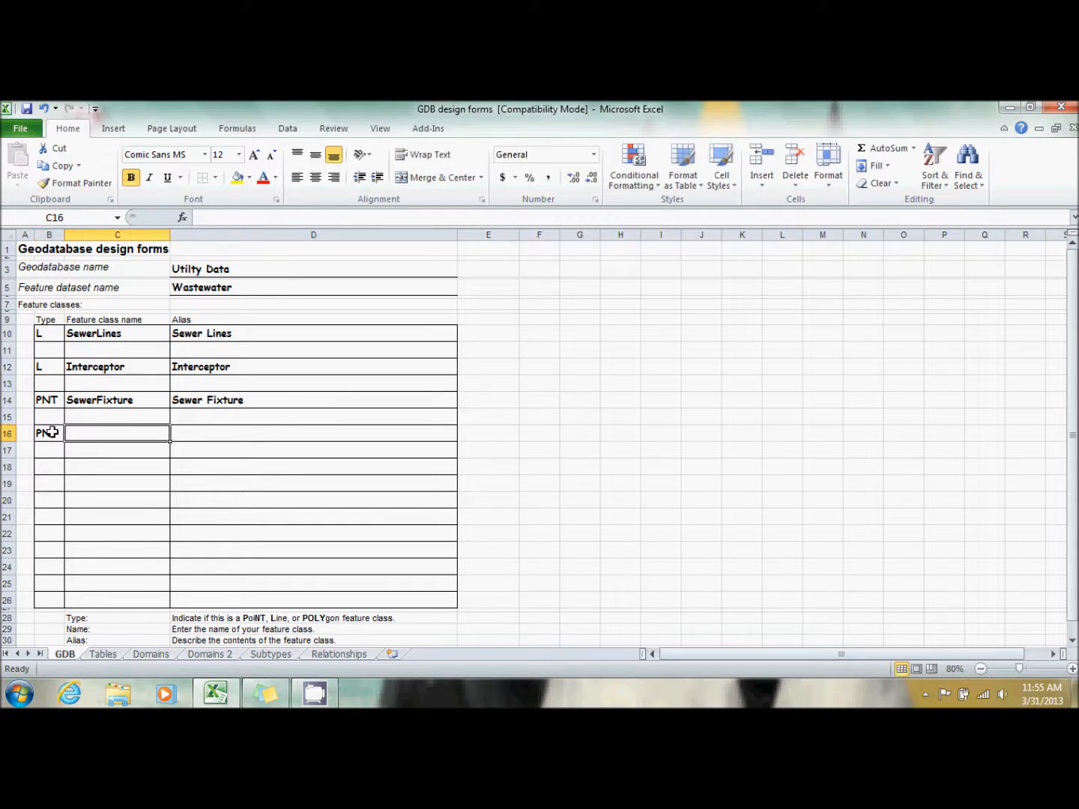
type("Interceptor")
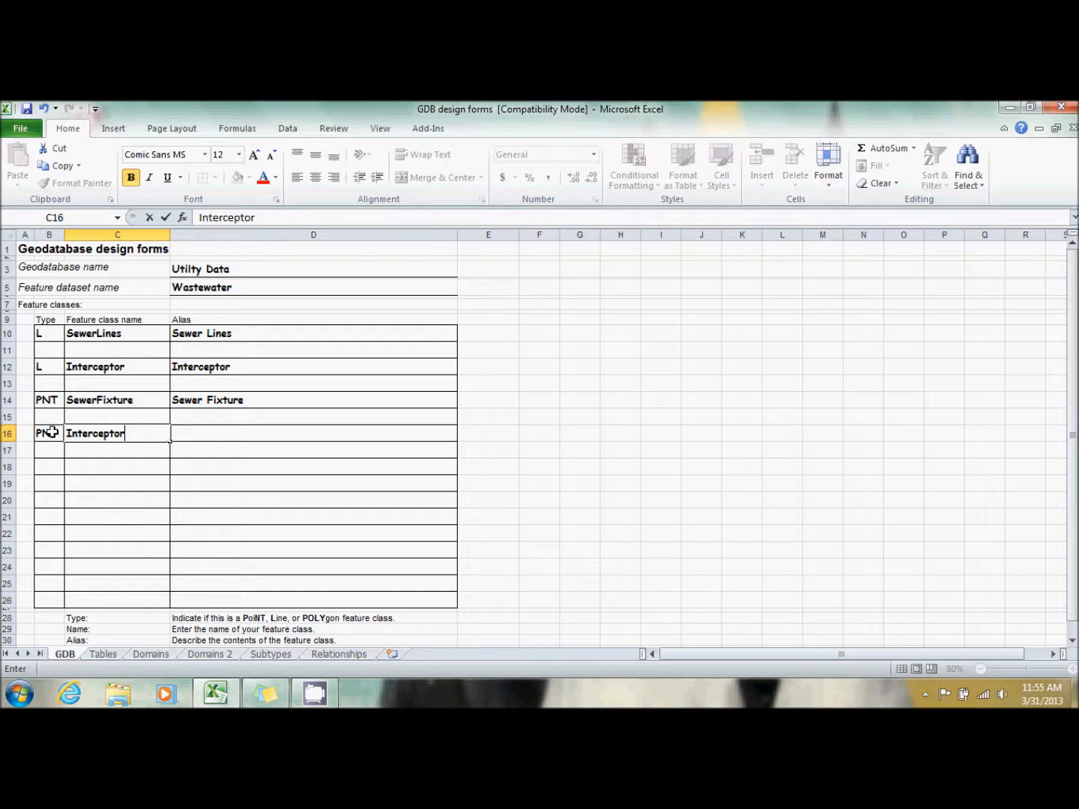
type("Fix")
key("Tab")
type("Int")
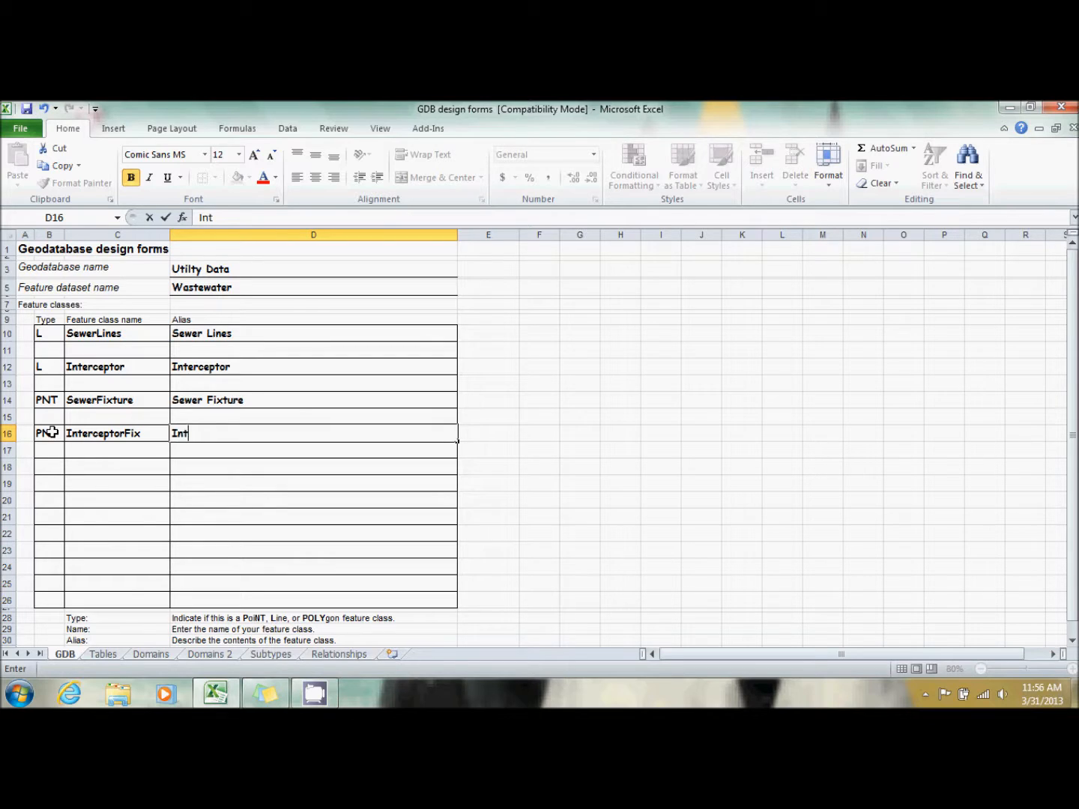
type("erceptor Fixtures")
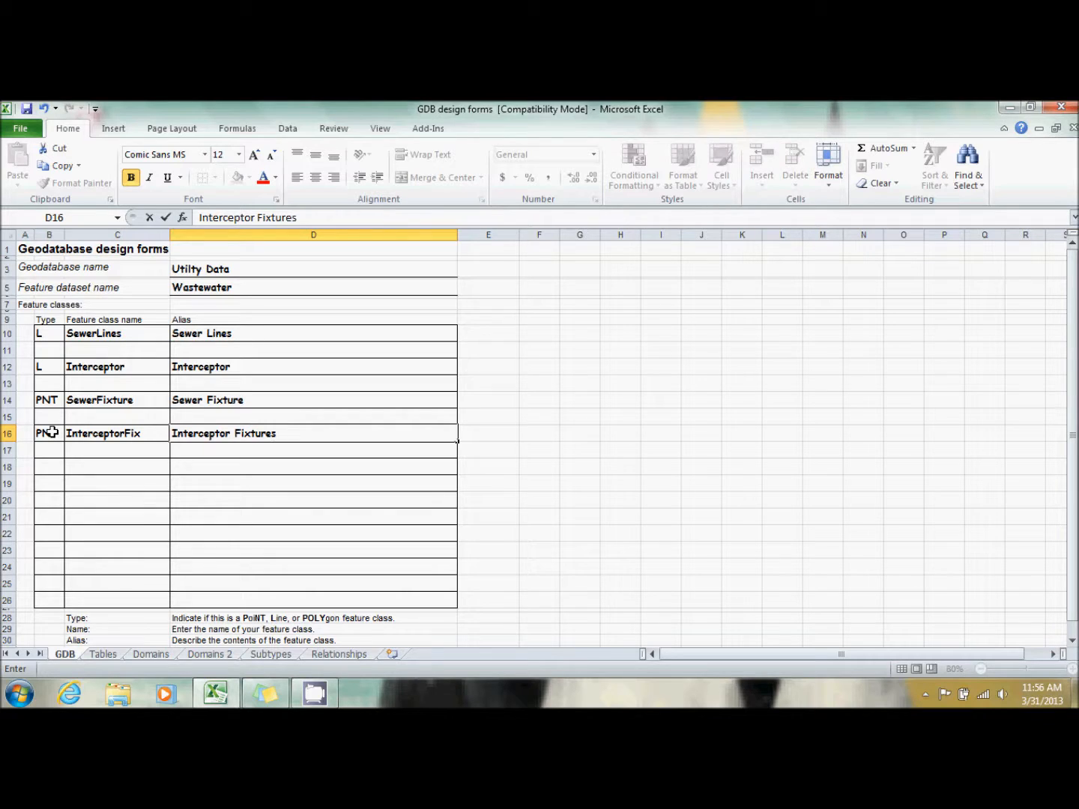
key("BackSpace")
type("s")
Step: Change the SewerFixture alias in D14 to the plural Sewer Fixtures
left_click(265, 405)
double_click(264, 405)
type("s")
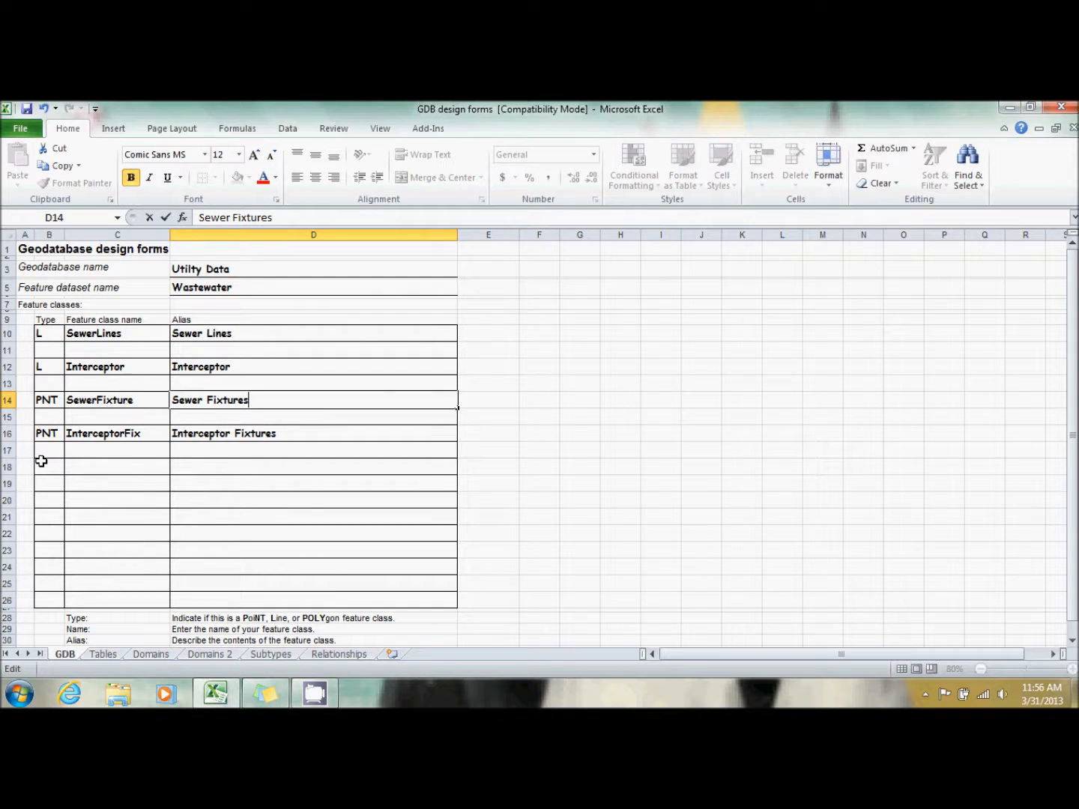
left_click(103, 467)
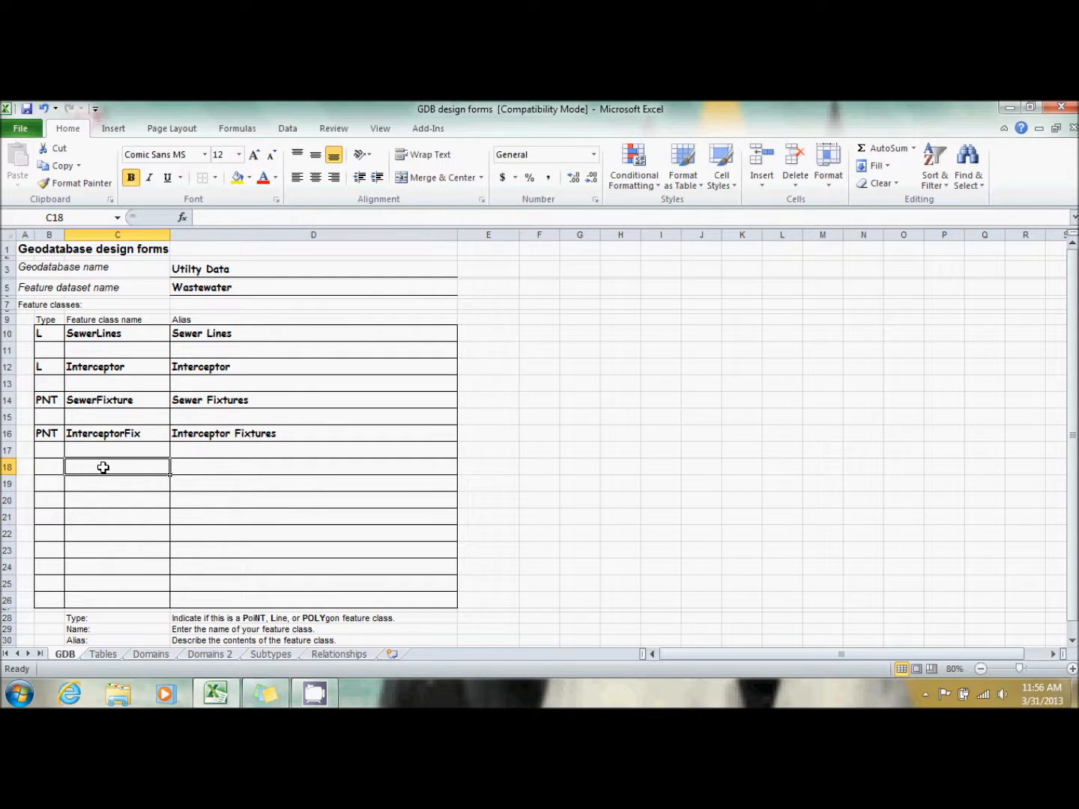
Step: Enter InterceptorFix as a new table name in A22 of the Tables worksheet
left_click(105, 654)
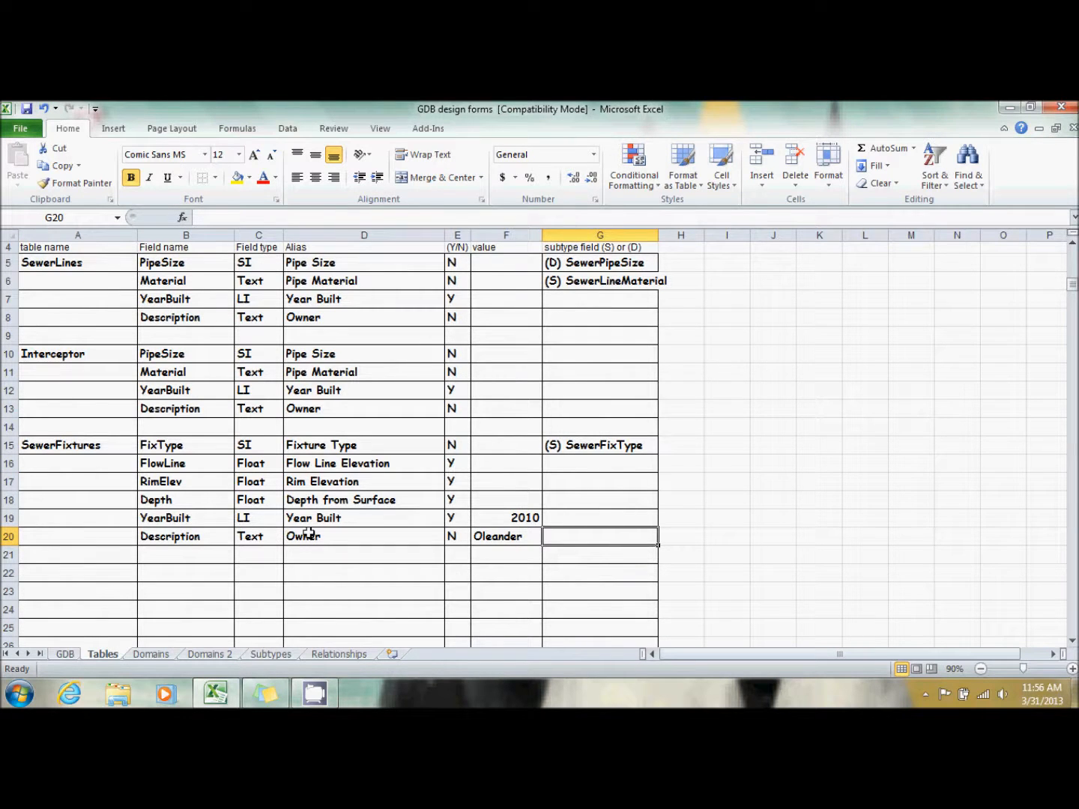
scroll(308, 537, "down", 1)
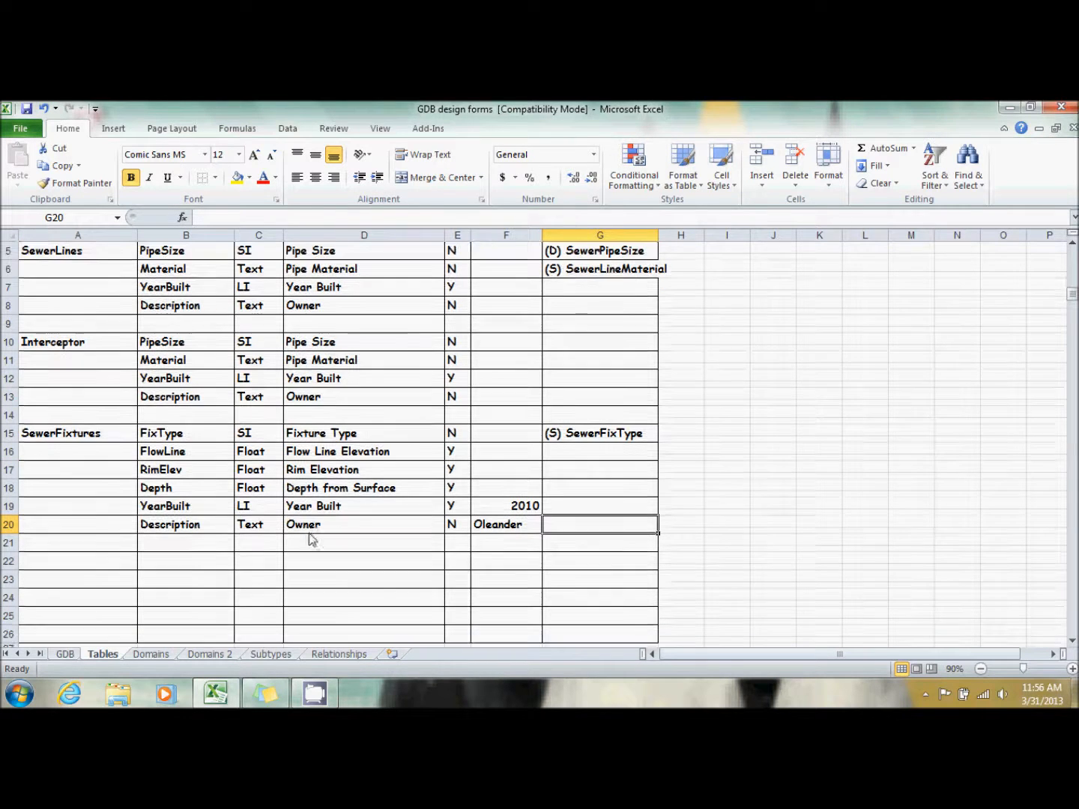
left_click(66, 560)
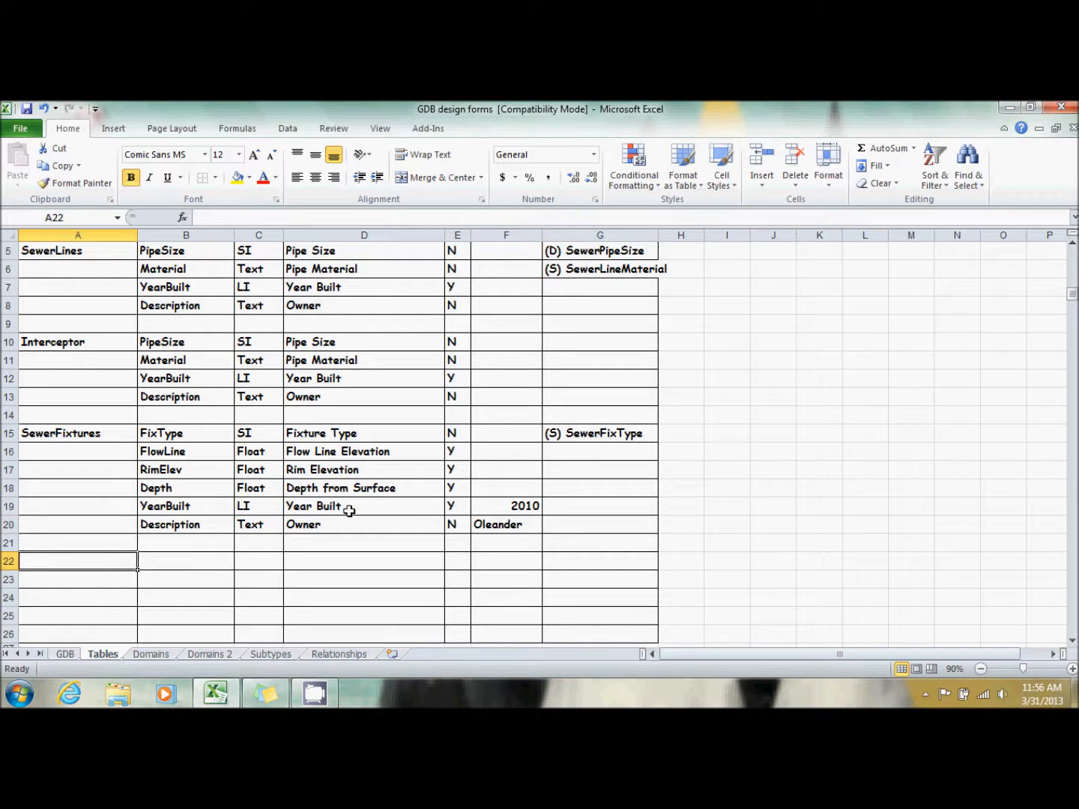
type("Inter")
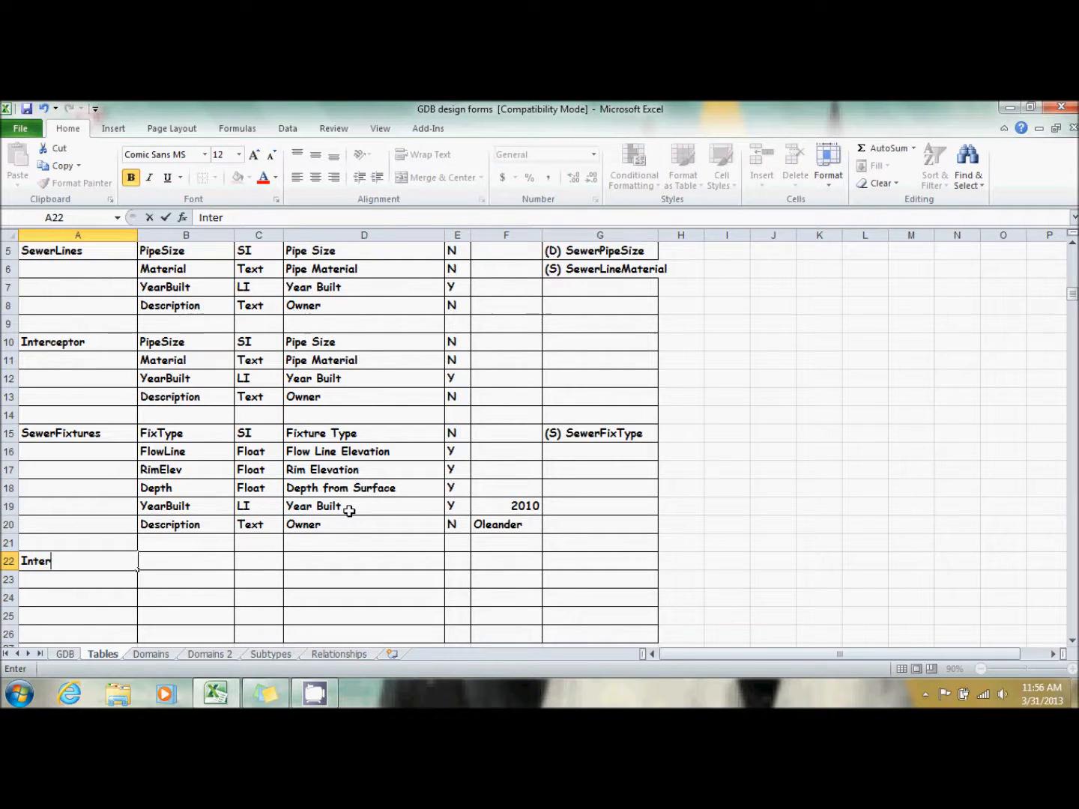
type("ceptorFix")
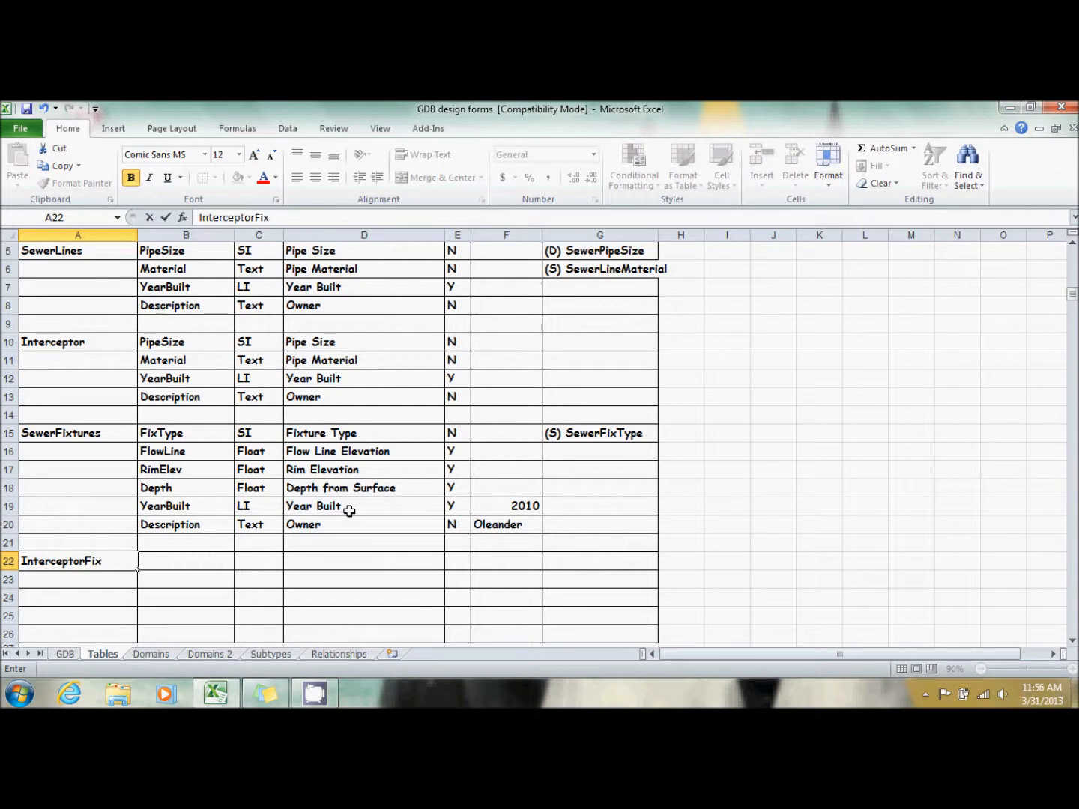
key("Tab")
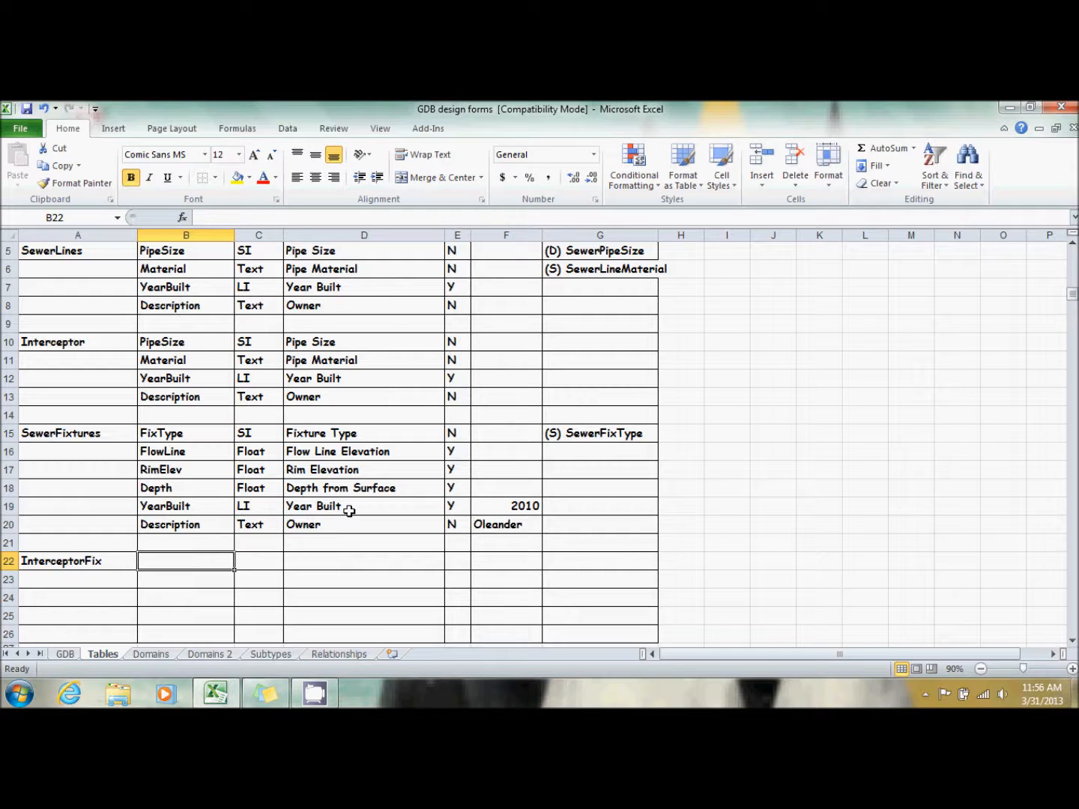
Step: Copy the SewerFixtures field definitions FlowLine through YearBuilt (B16:E19) into the InterceptorFix table starting at B22
left_click_drag(205, 457, 431, 454)
mouse_move(183, 451)
left_mouse_down()
mouse_move(414, 476)
mouse_move(459, 470)
mouse_move(460, 453)
left_mouse_up()
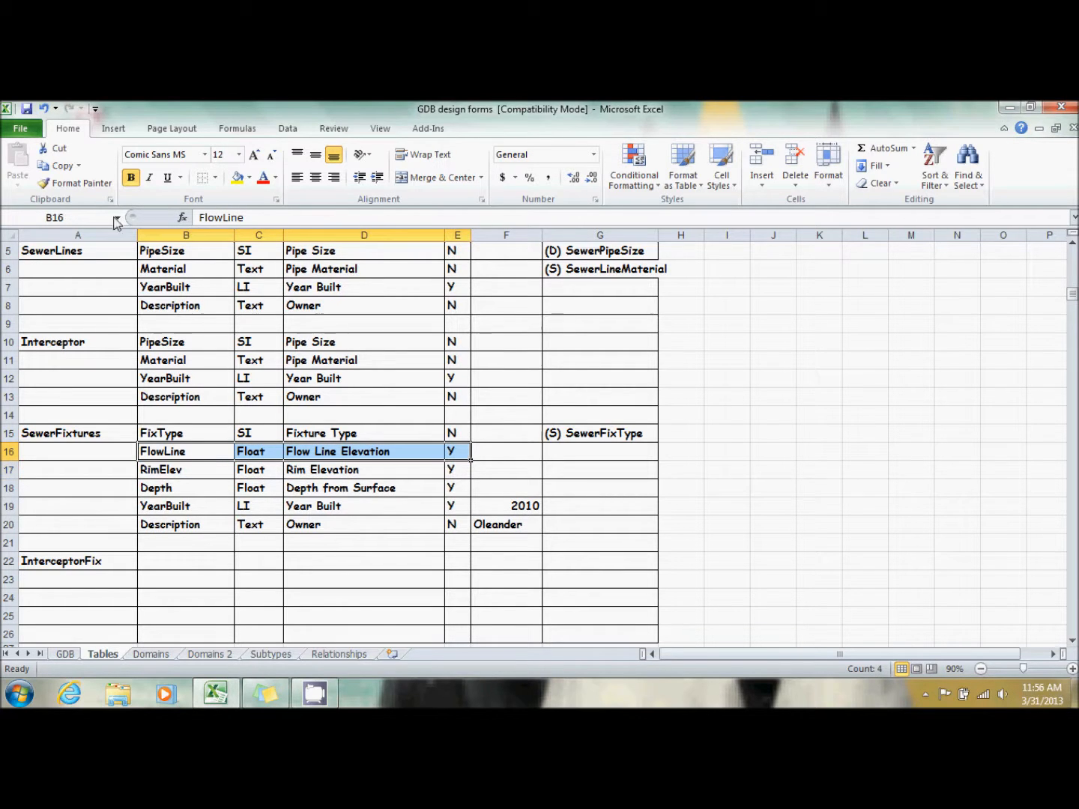
left_click(60, 182)
mouse_move(153, 449)
left_mouse_down()
mouse_move(284, 504)
mouse_move(448, 494)
mouse_move(449, 504)
left_mouse_up()
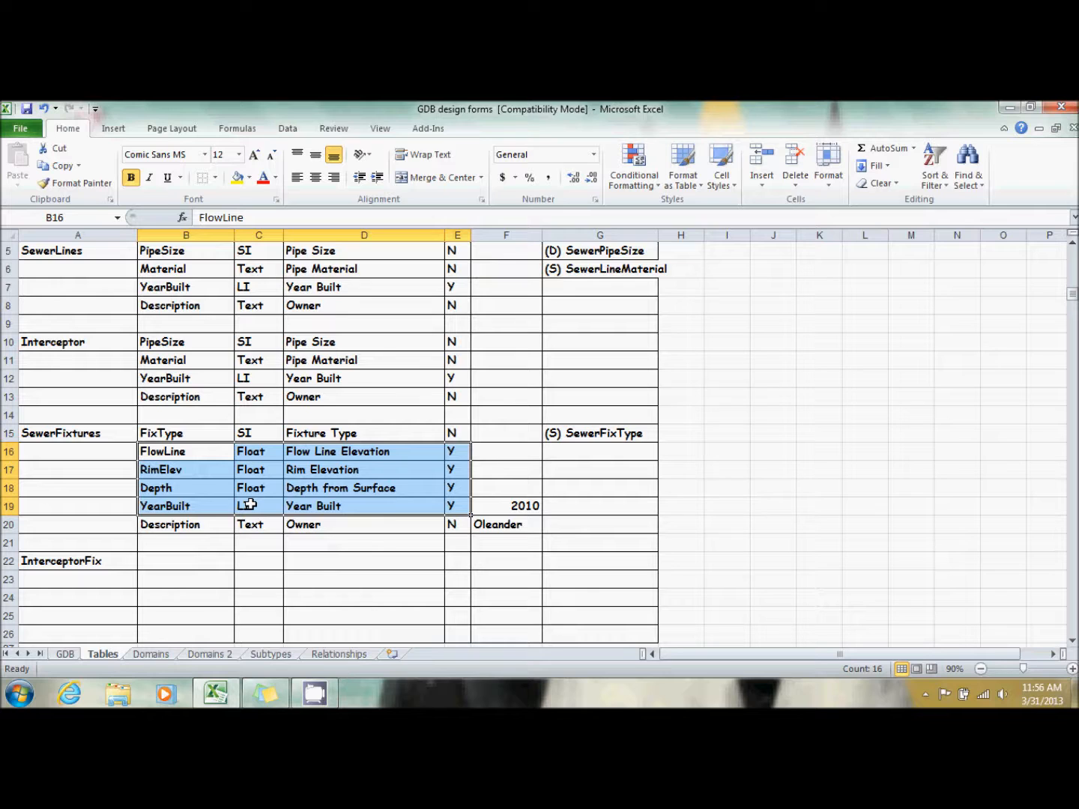
left_click(59, 166)
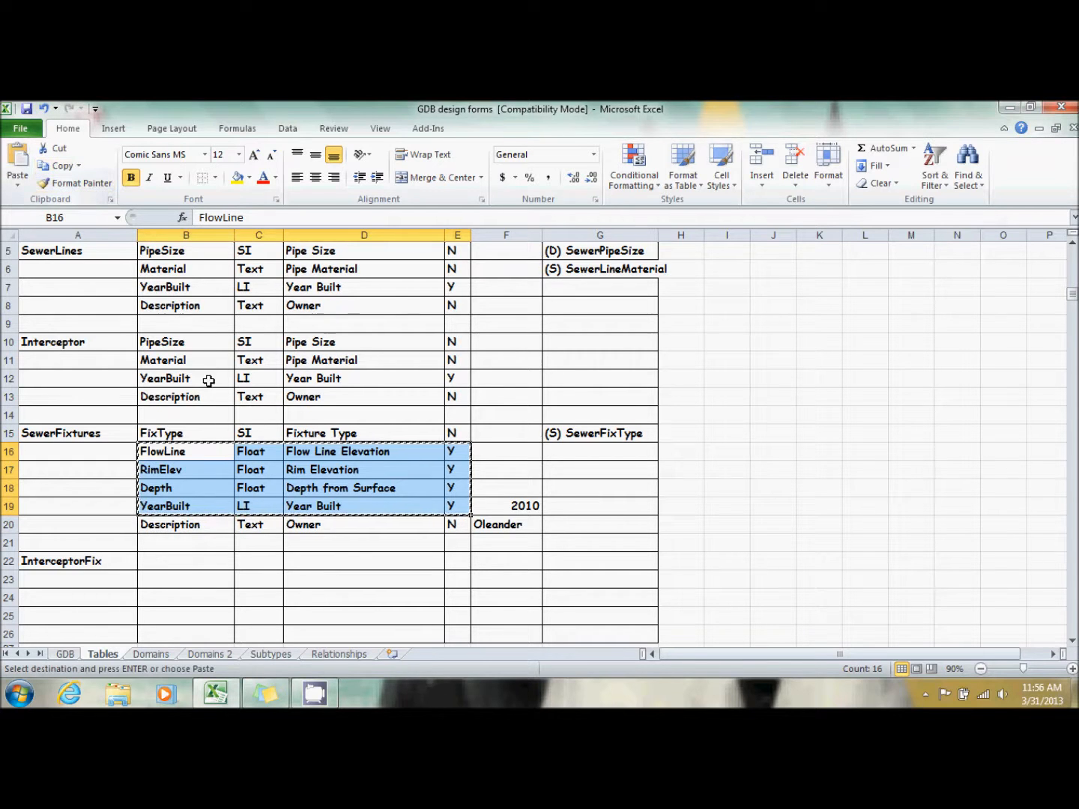
left_click(164, 564)
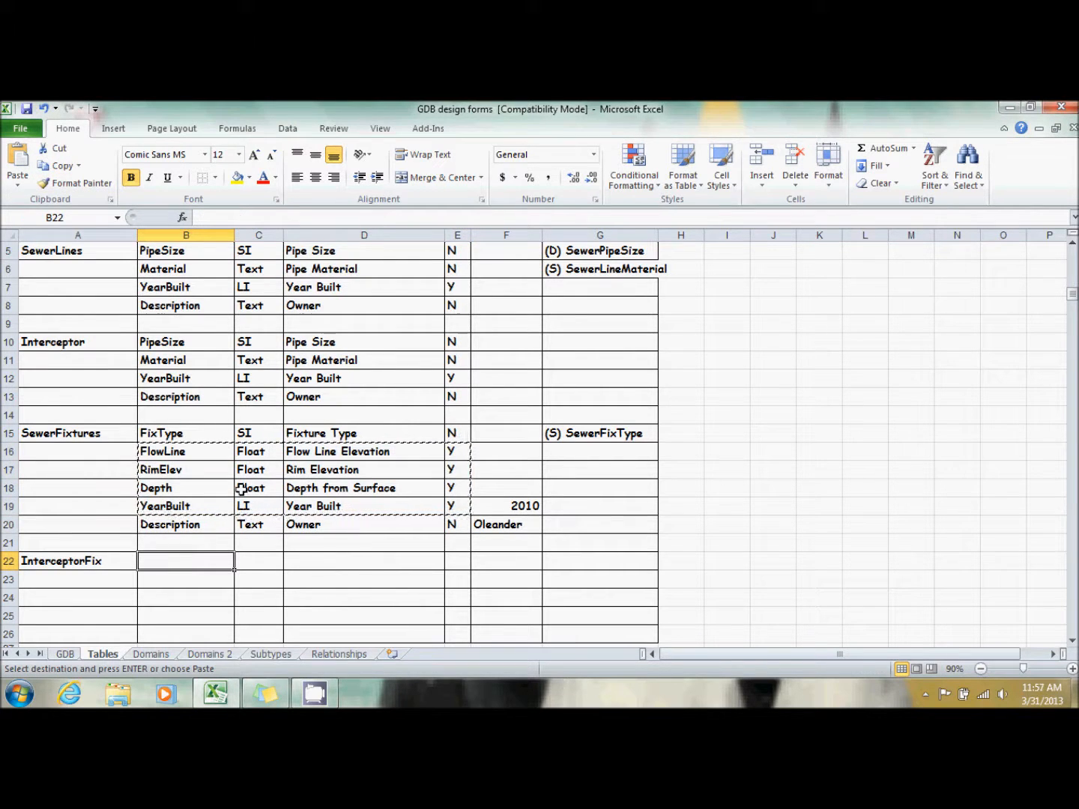
left_click(18, 154)
Step: Set the default value of InterceptorFix's YearBuilt field in F25 to 2010
left_click(545, 554)
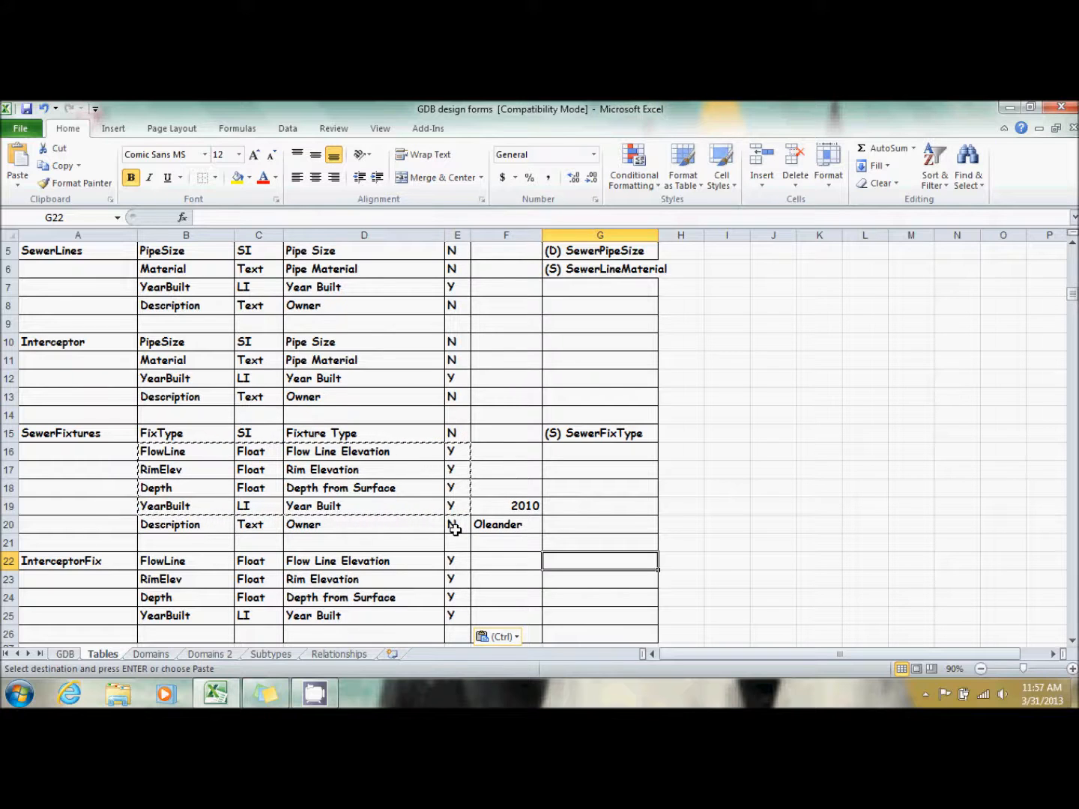
left_click(527, 530)
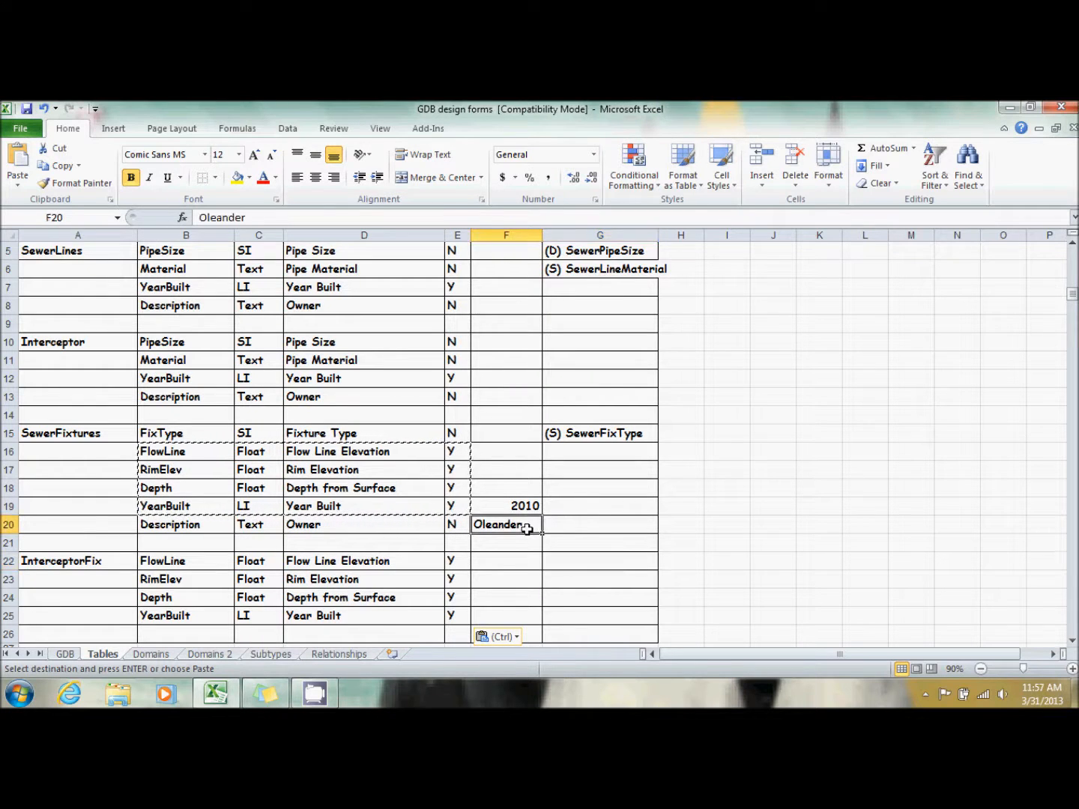
left_click(514, 614)
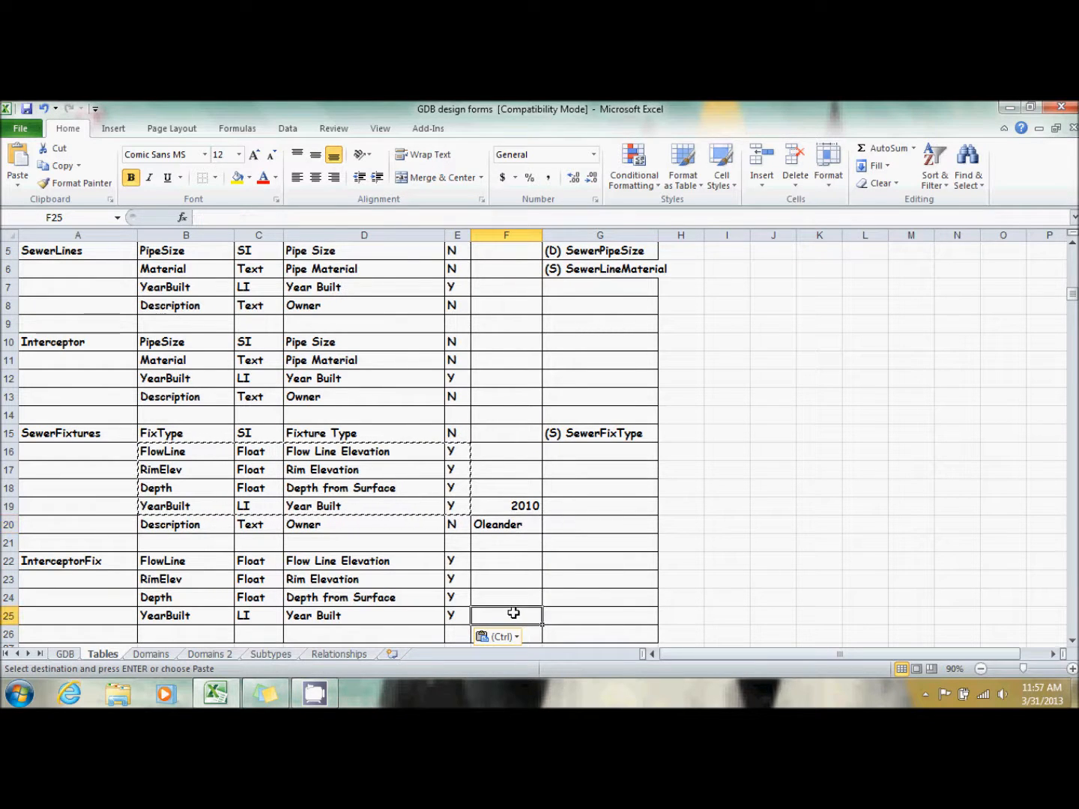
type("2010")
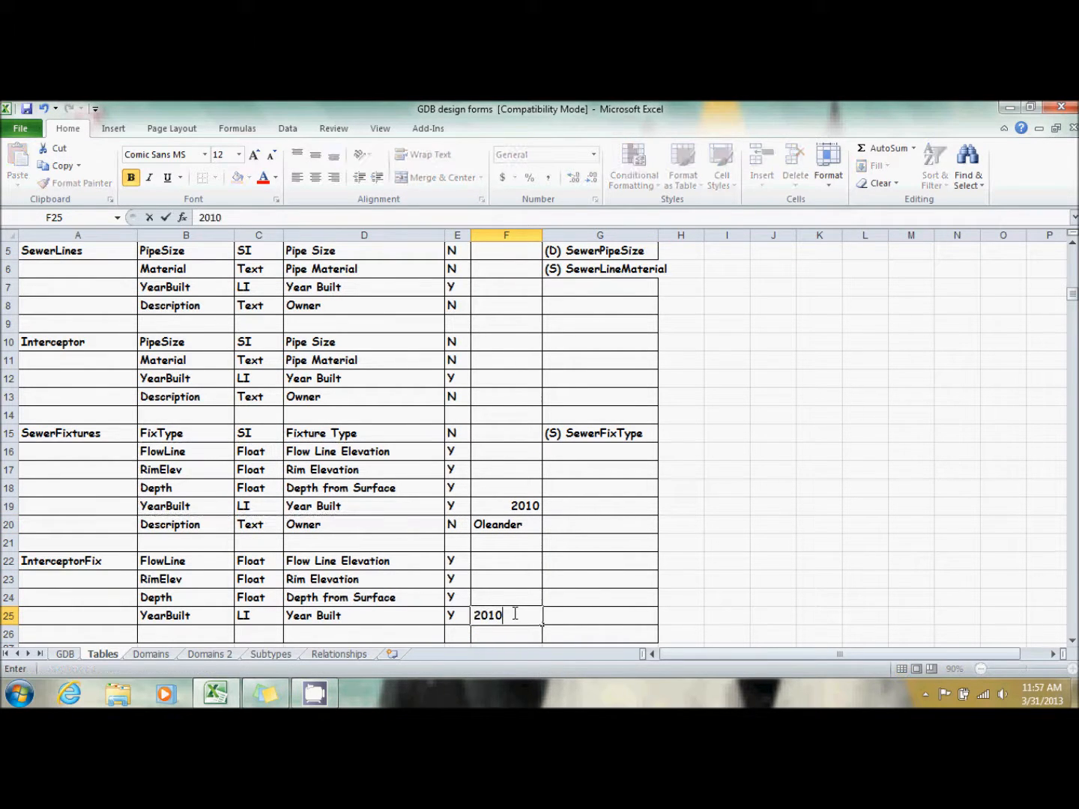
key("Tab")
key("Up")
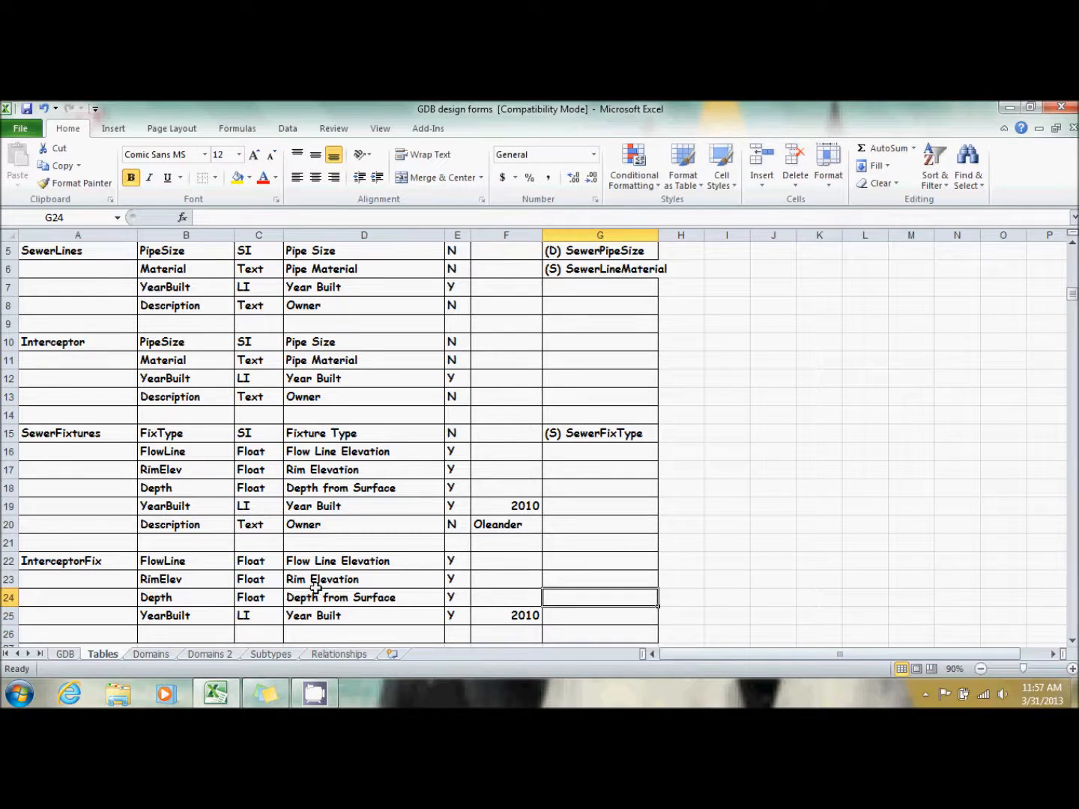